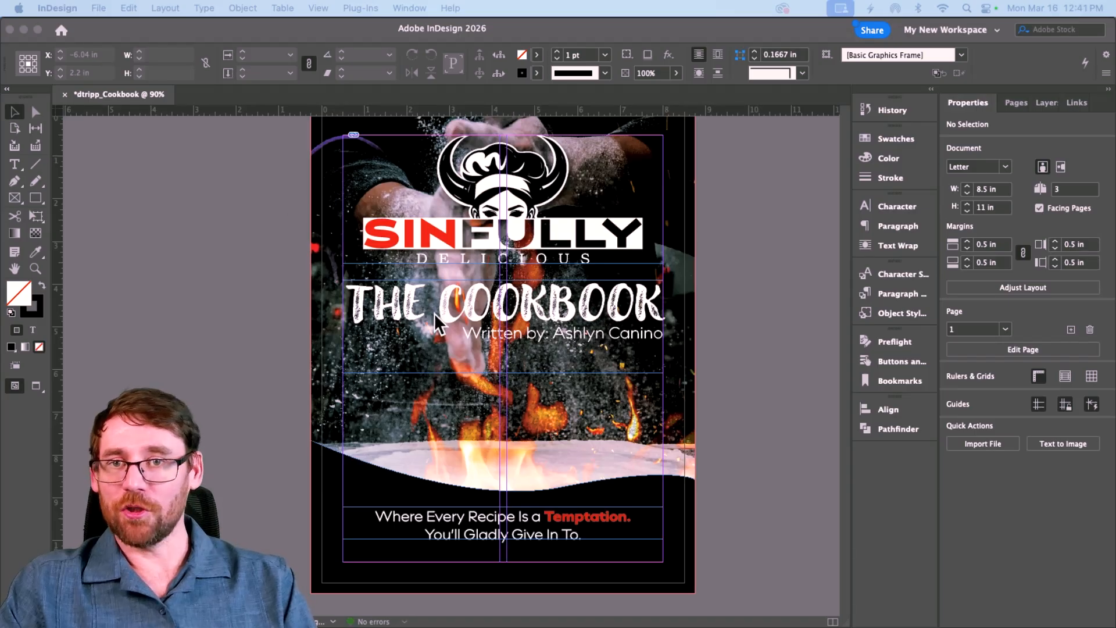
Draw an empty frame about 4.41 × 11.5 in over the outer column of the first spread's left page, extending to the bleed.
scroll(310, 281, "down", 10)
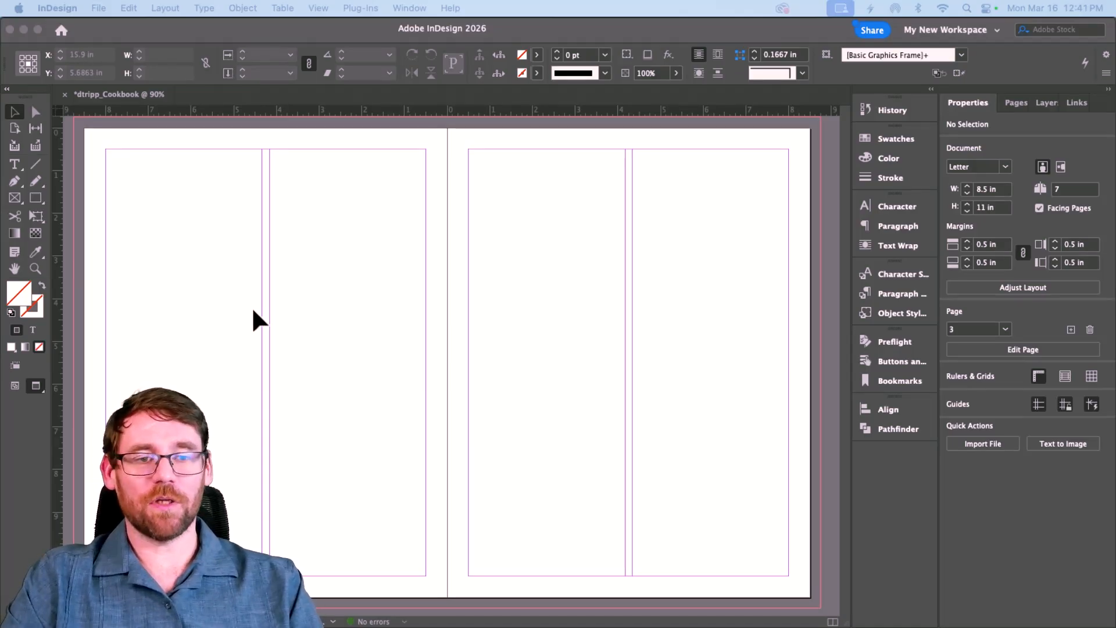
scroll(253, 306, "left", 2)
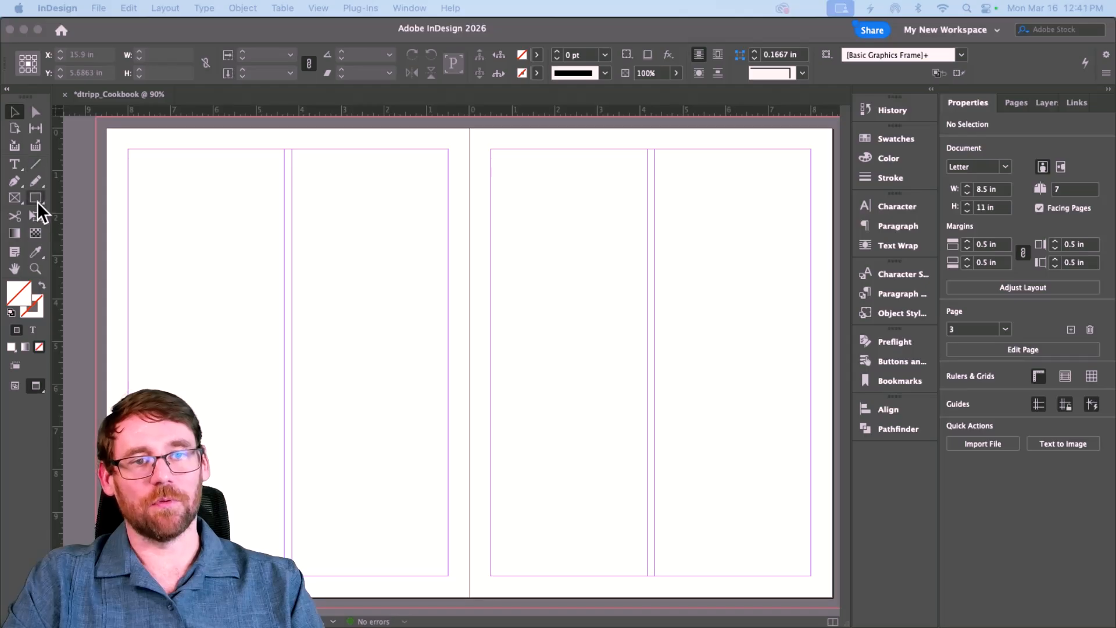
left_click(14, 199)
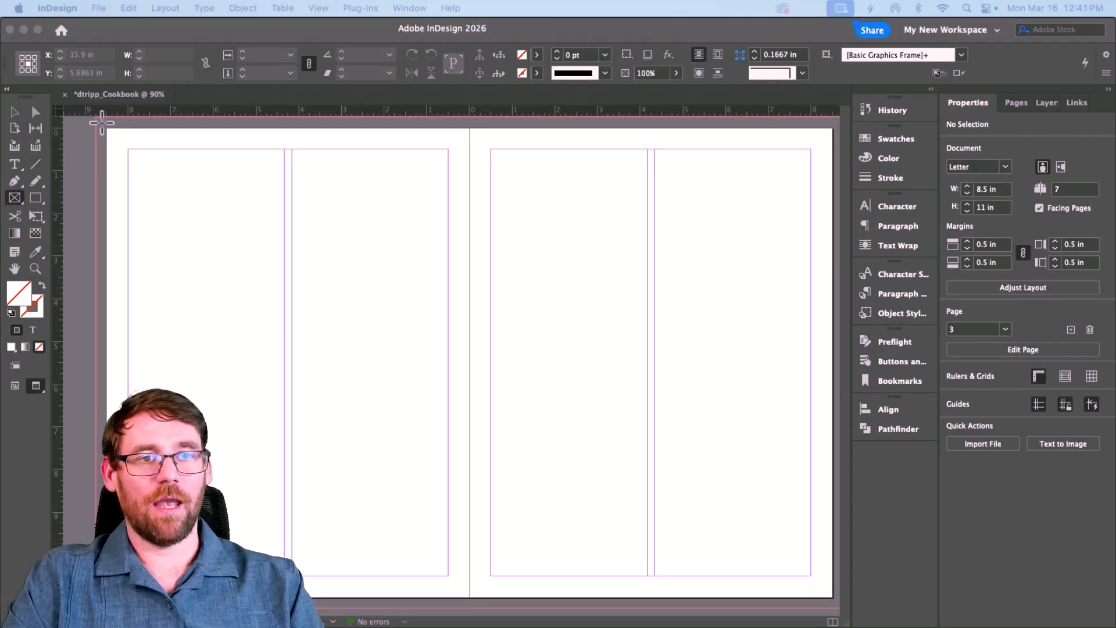
left_click_drag(94, 114, 285, 608)
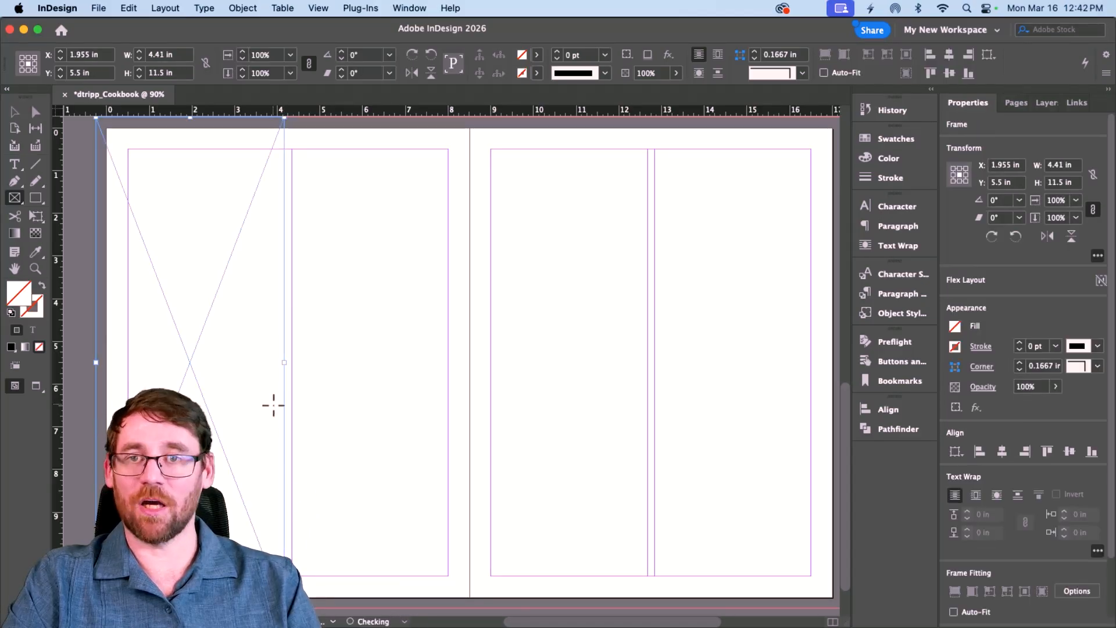
Draw two stacked frames about 3.67 in wide in the left page's inner column, plus a 1.5 in high frame across the column's top.
left_click_drag(293, 149, 448, 354)
left_click_drag(291, 362, 448, 576)
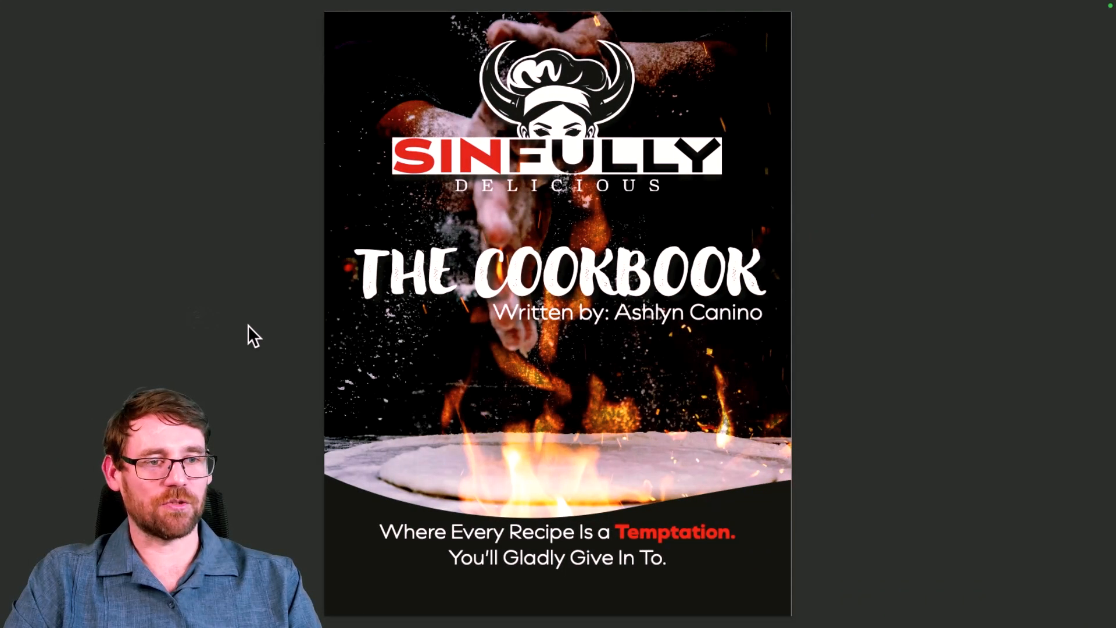
left_click(247, 325)
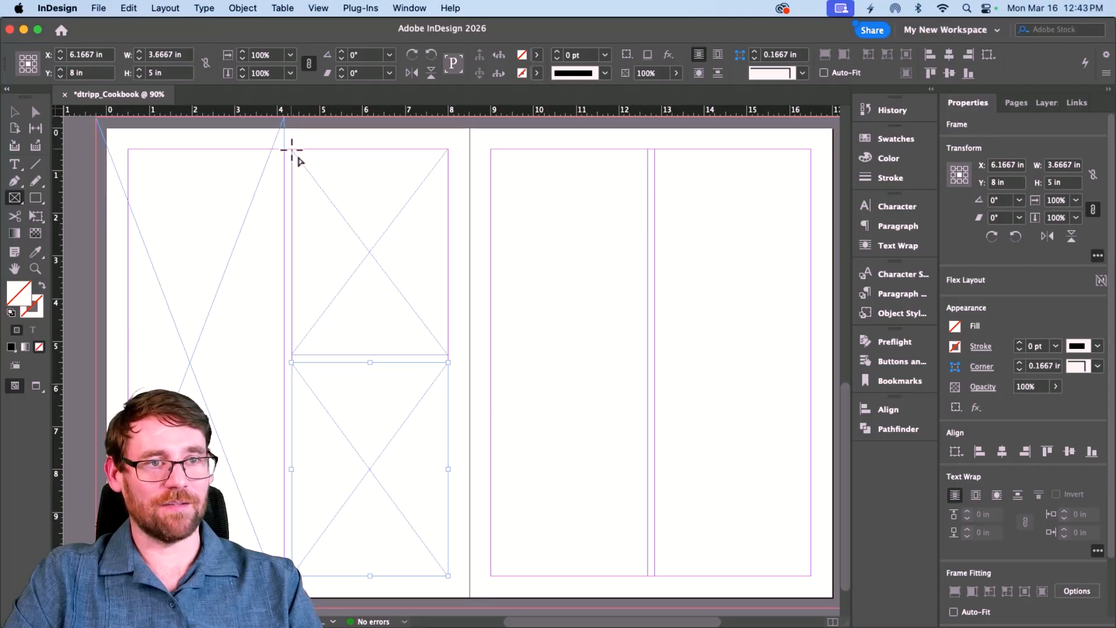
left_click_drag(292, 150, 448, 213)
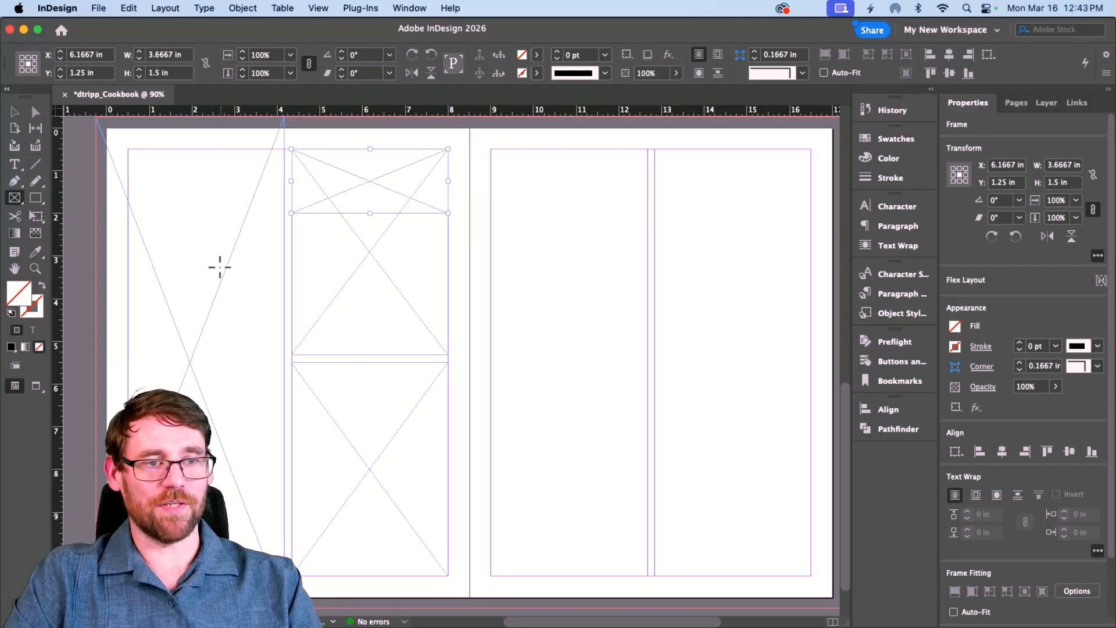
Draw a frame about 3.02 × 4.88 in inside the tall bleed frame and center it horizontally on that frame.
left_click_drag(128, 247, 258, 454)
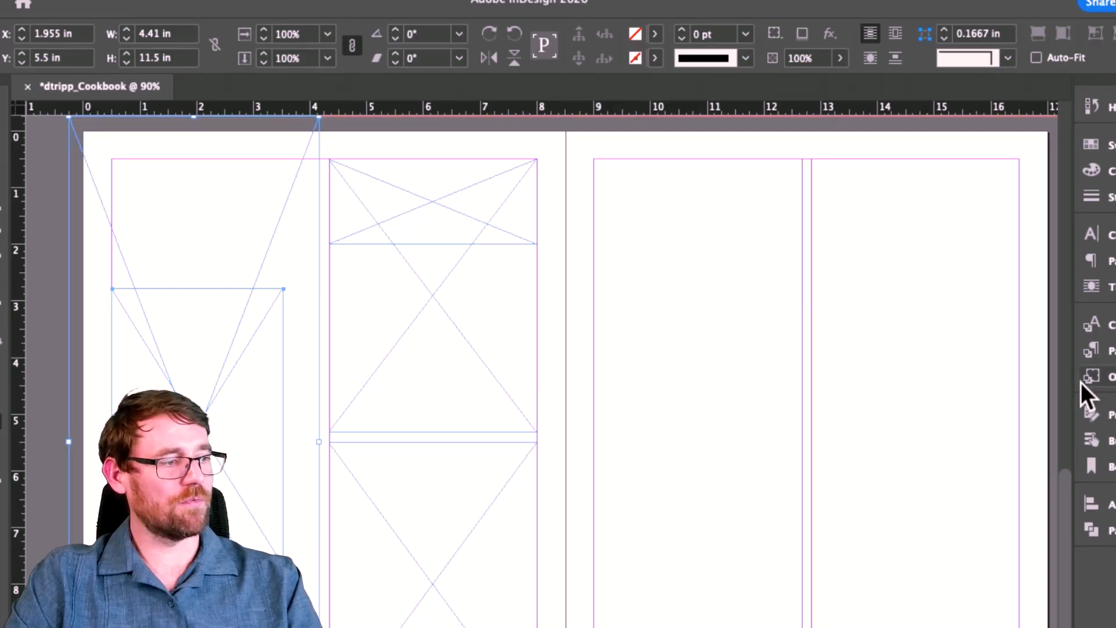
left_click(1112, 504)
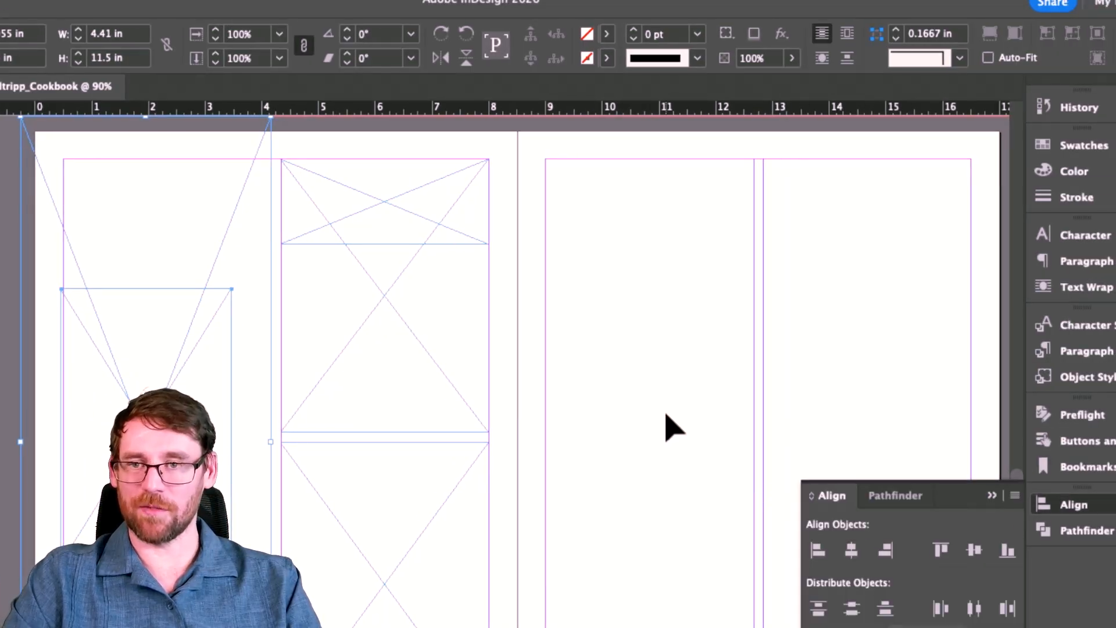
scroll(599, 401, "left", 5)
scroll(599, 402, "down", 1)
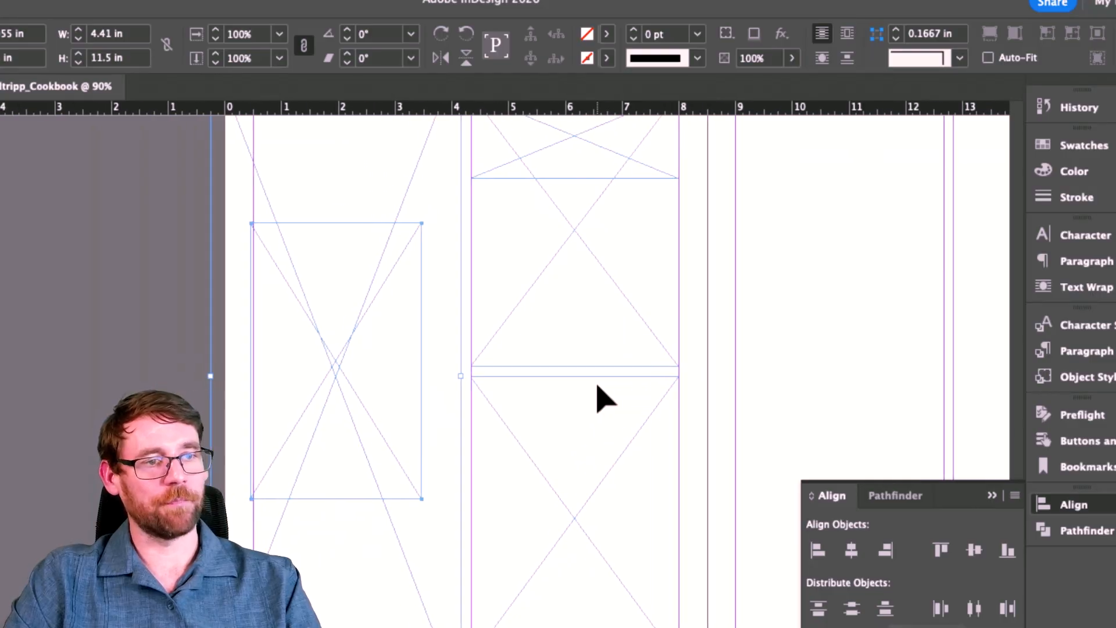
left_click(117, 326)
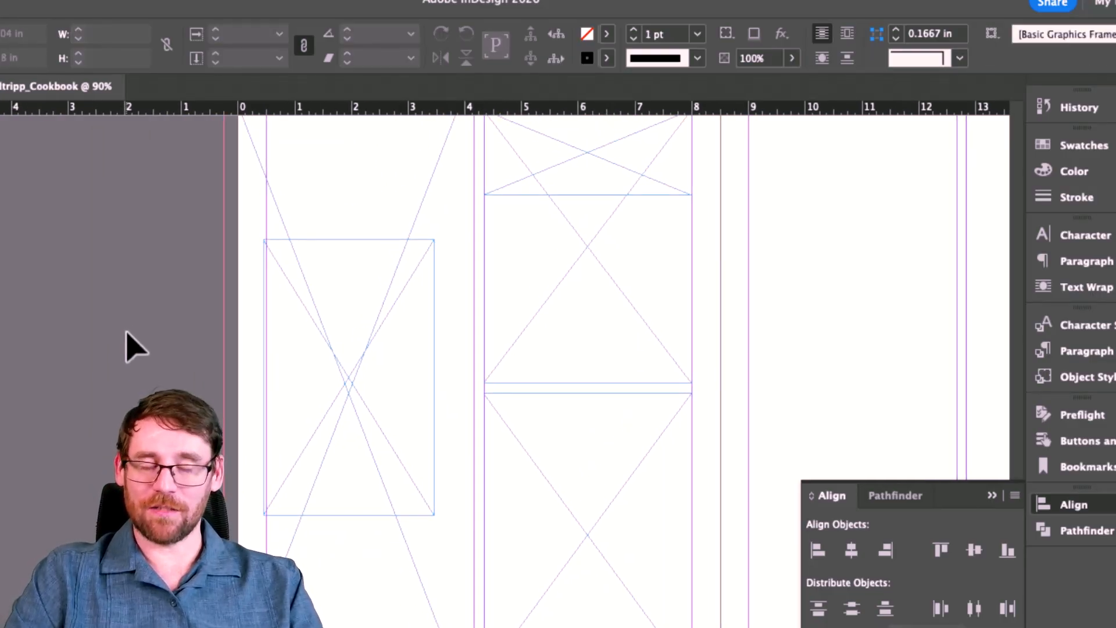
scroll(145, 340, "up", 4)
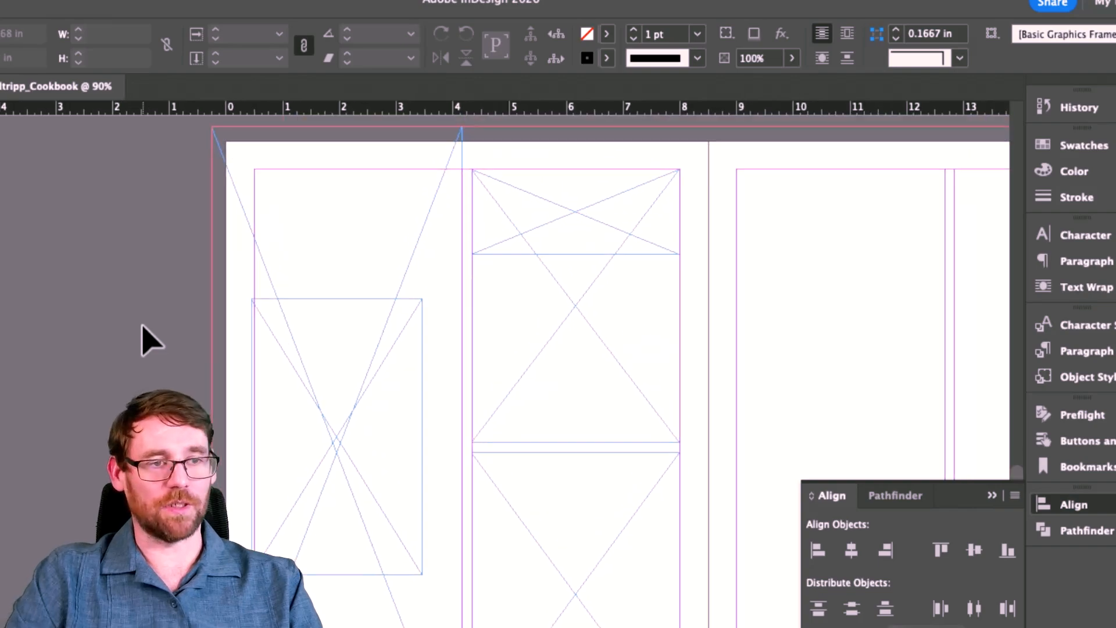
Place Strawberrys & Cream.jpg from the Cookbook Images folder into the tall bleed frame with the default import options.
left_click(276, 258)
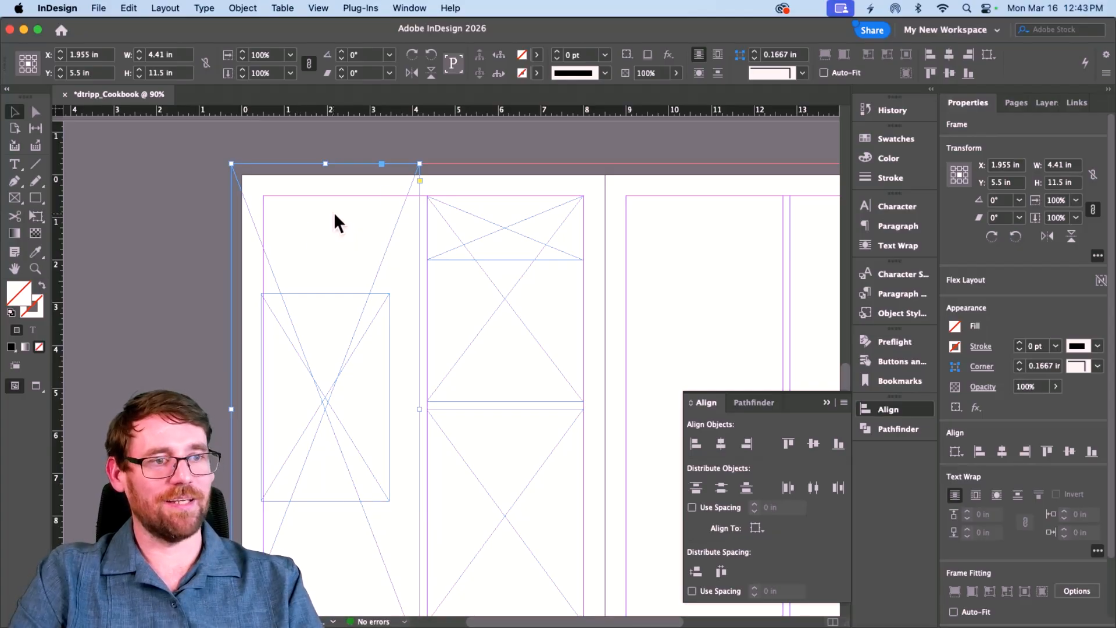
key("super+d")
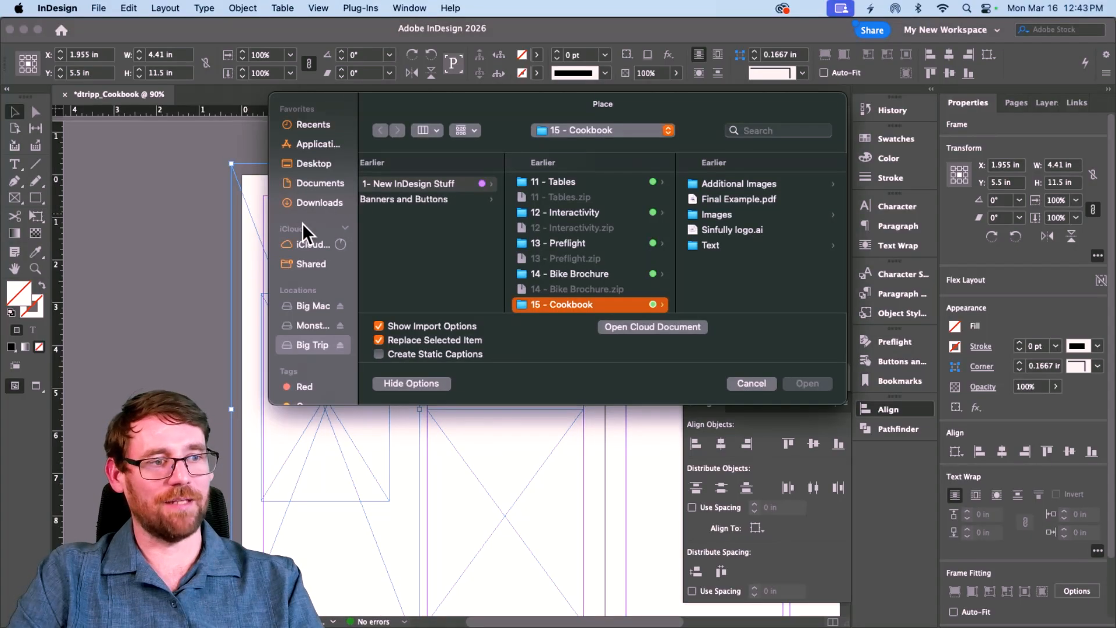
left_click(707, 213)
scroll(762, 252, "down", 3)
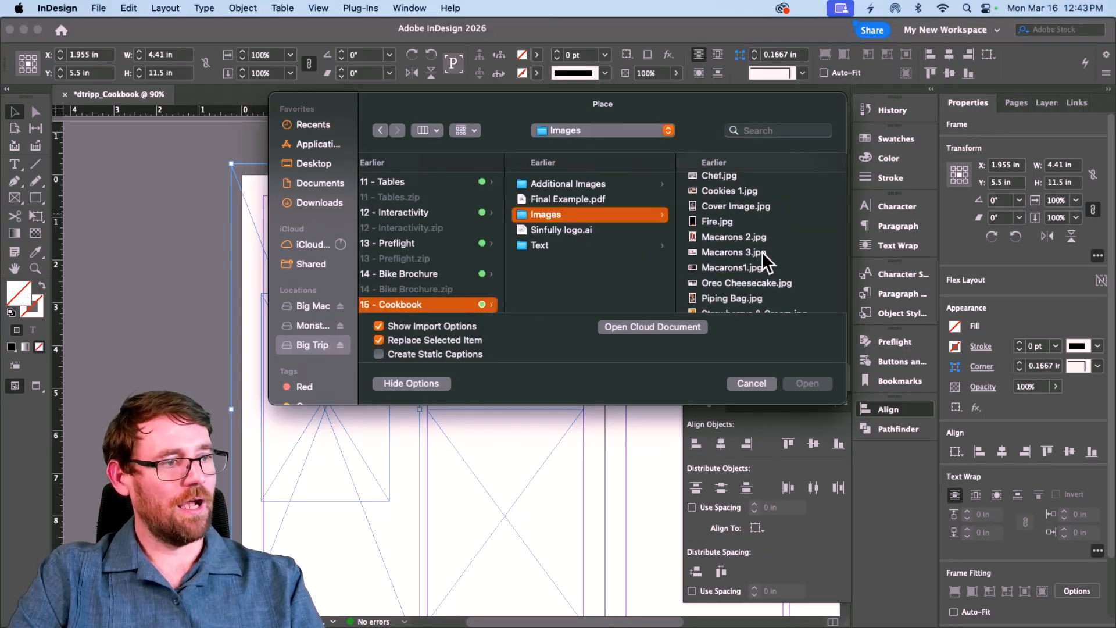
left_click(734, 298)
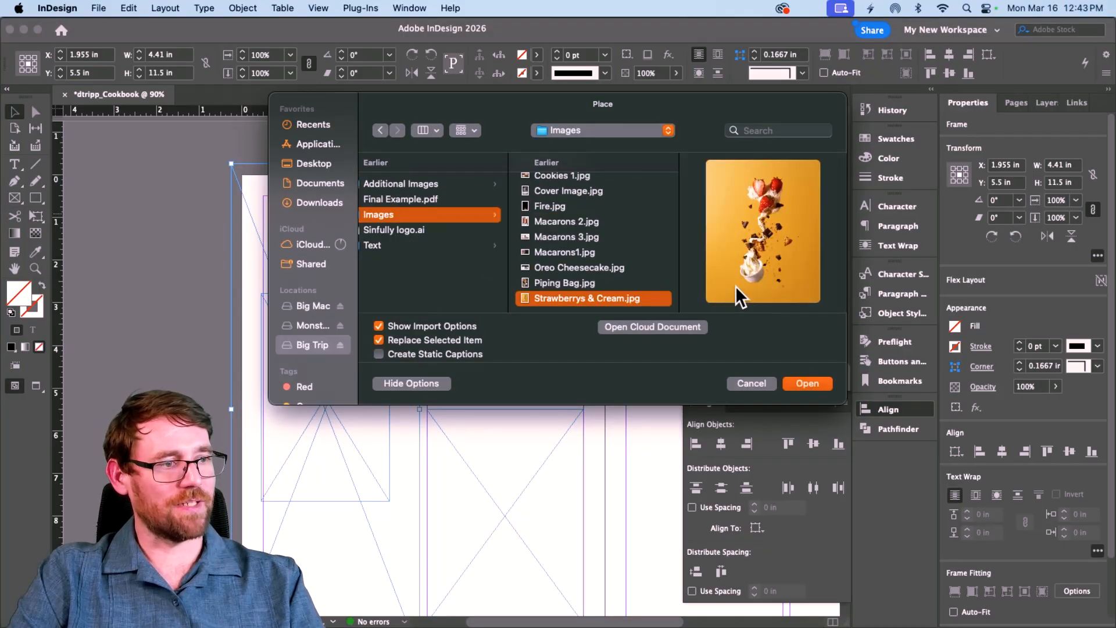
left_click(819, 381)
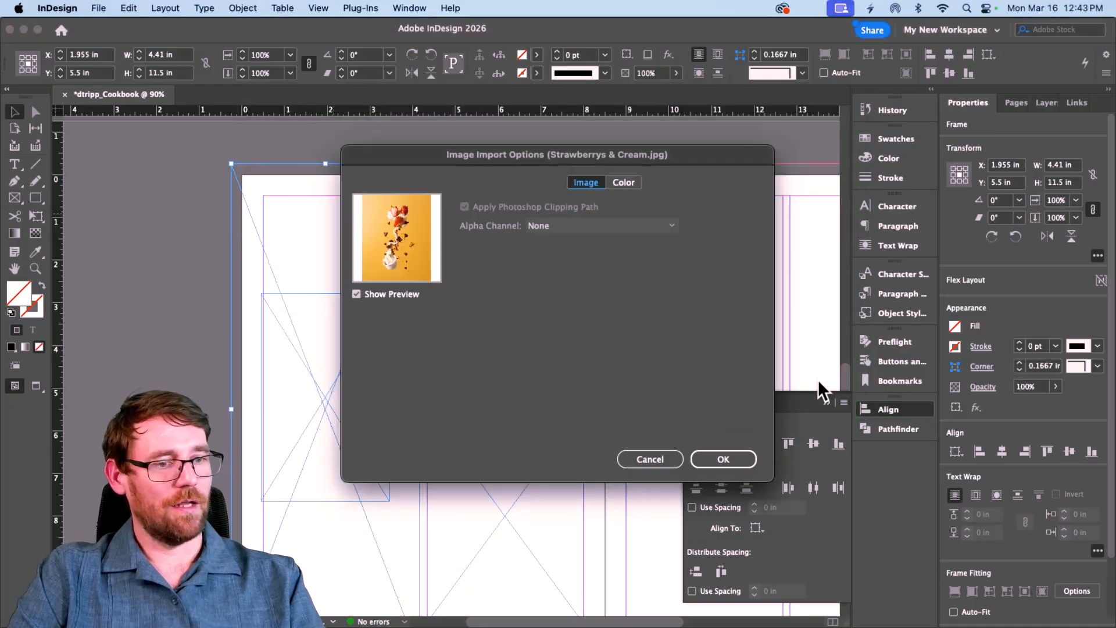
left_click(716, 462)
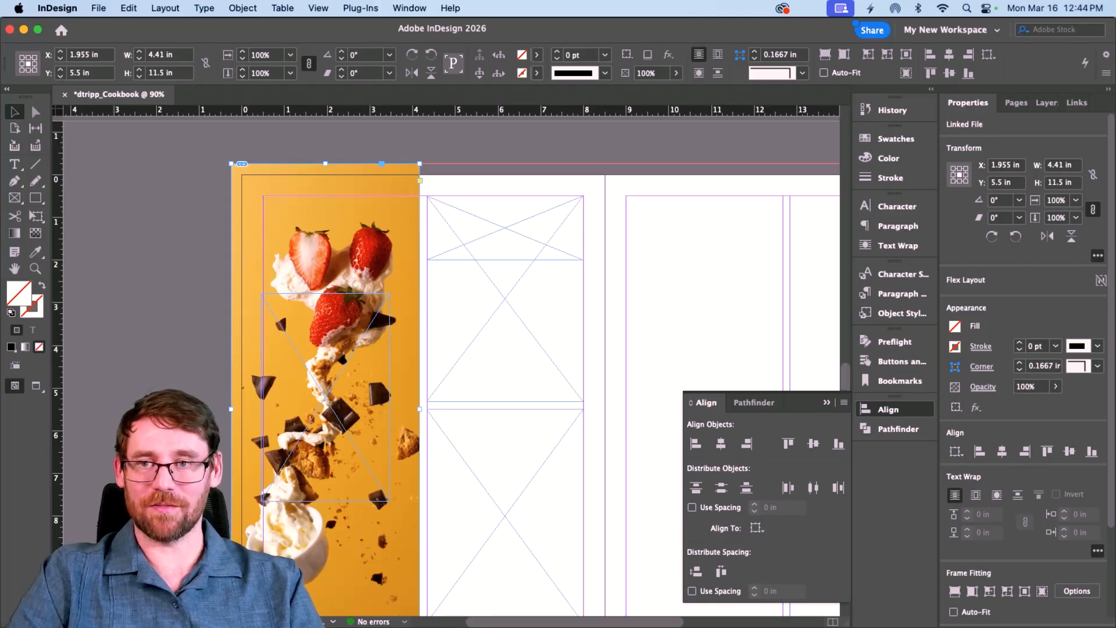
left_click(155, 329)
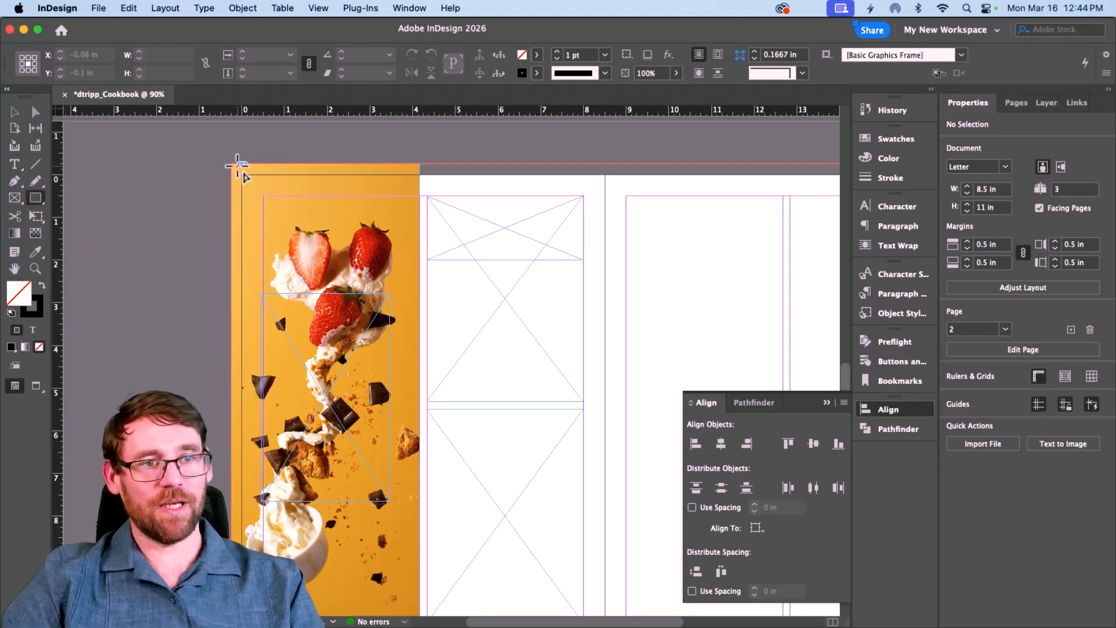
Draw a 4.41 × 11.5 in rectangle covering the strawberry image and fill it with the C=11 M=99 Y=96 K=2 swatch.
left_click_drag(232, 166, 420, 548)
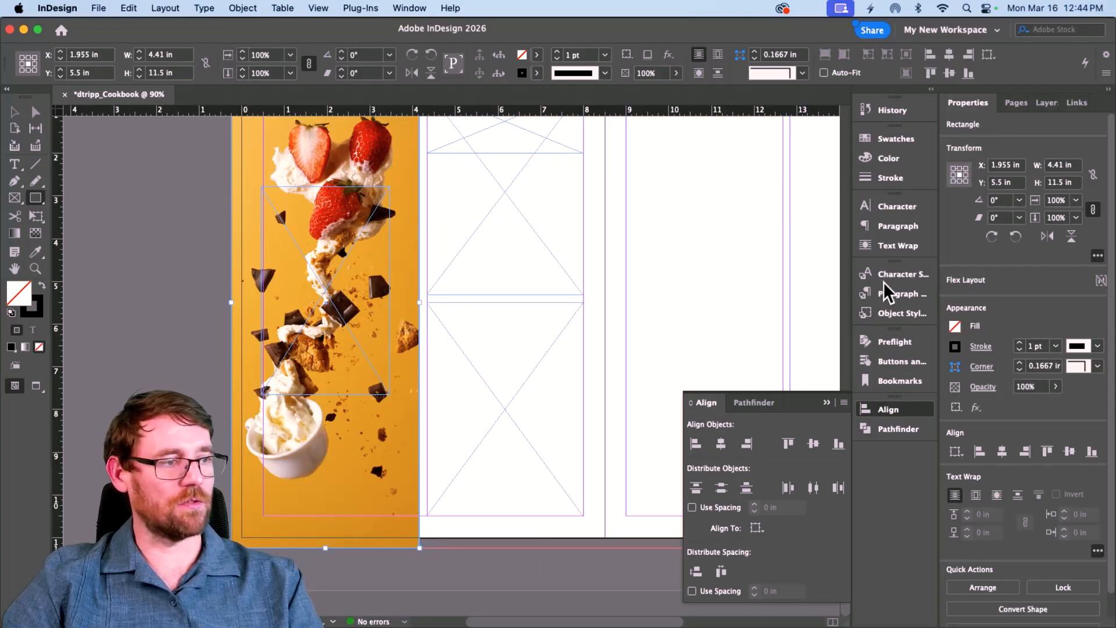
left_click(902, 139)
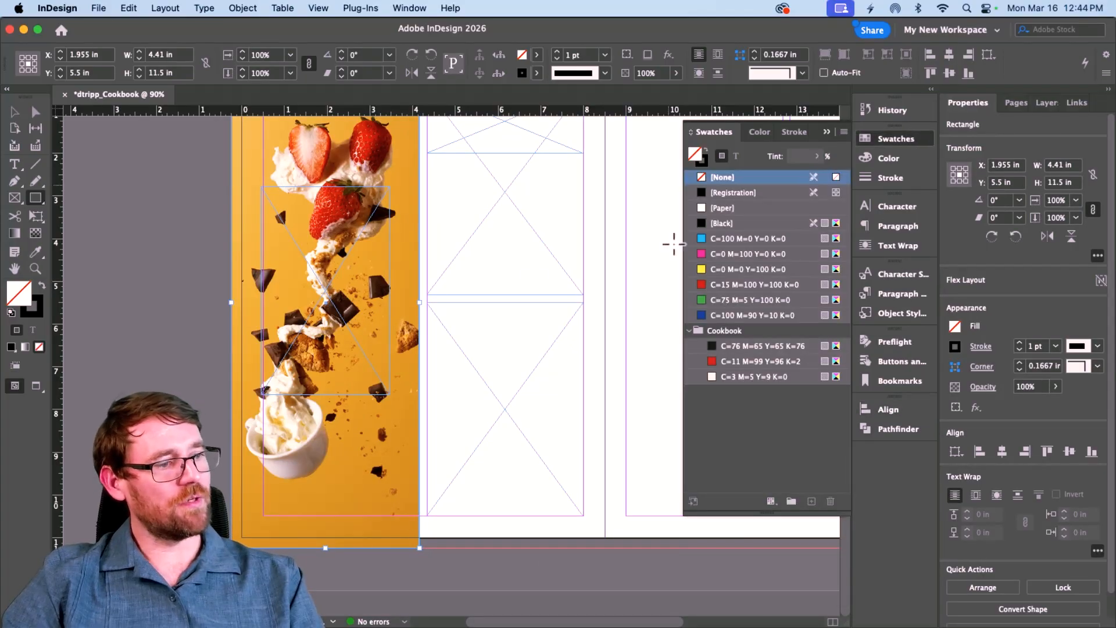
left_click(739, 363)
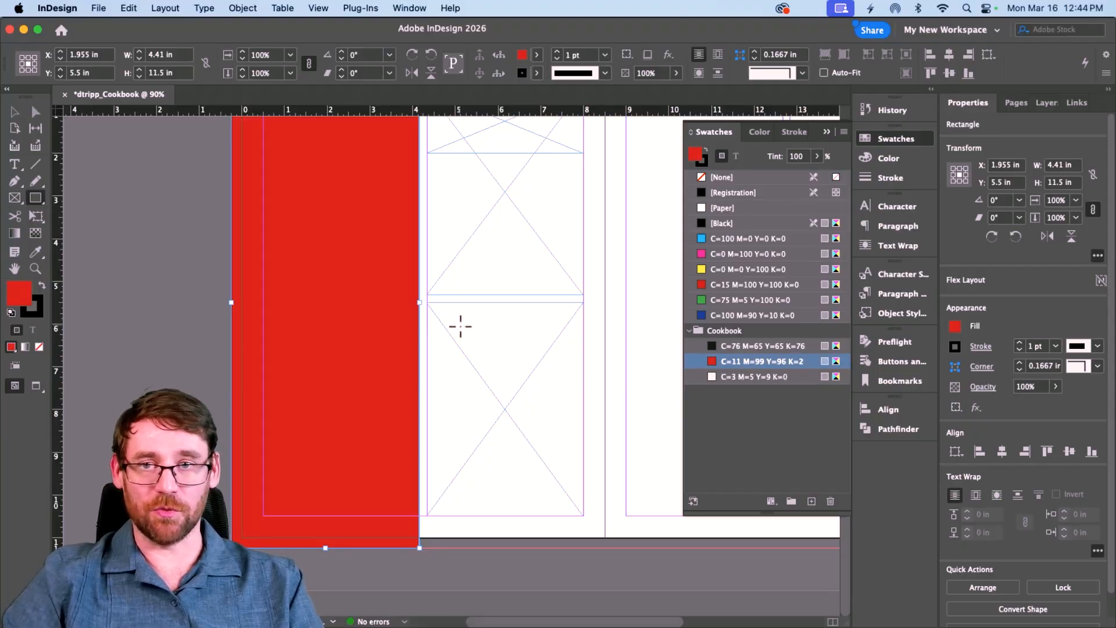
Set the red rectangle's blending mode to Hue and deselect it.
scroll(465, 325, "up", 4)
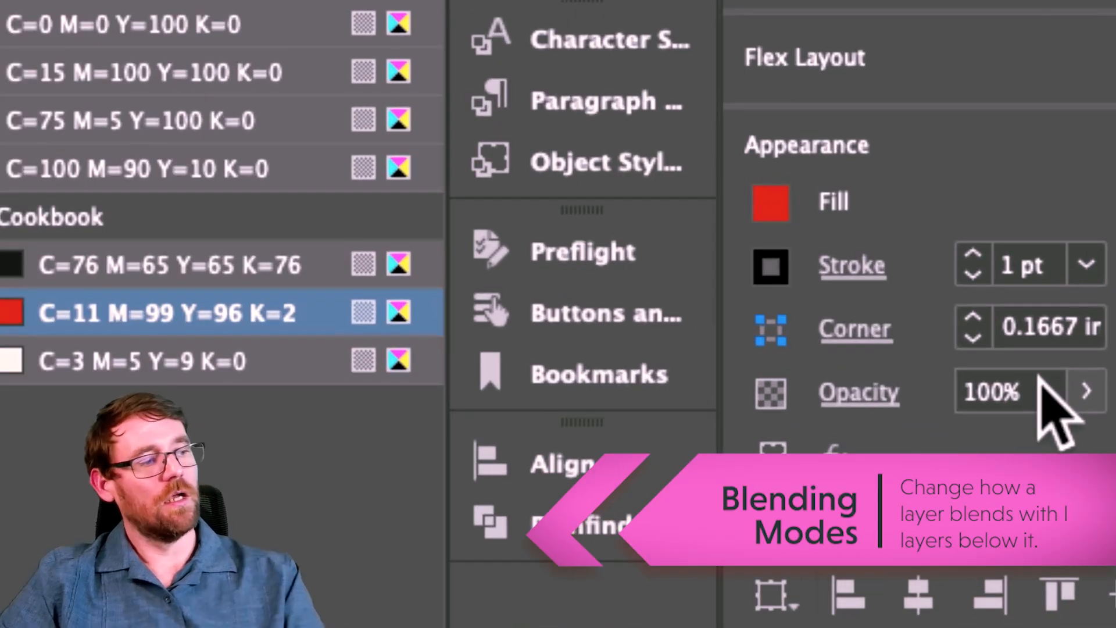
left_click(864, 394)
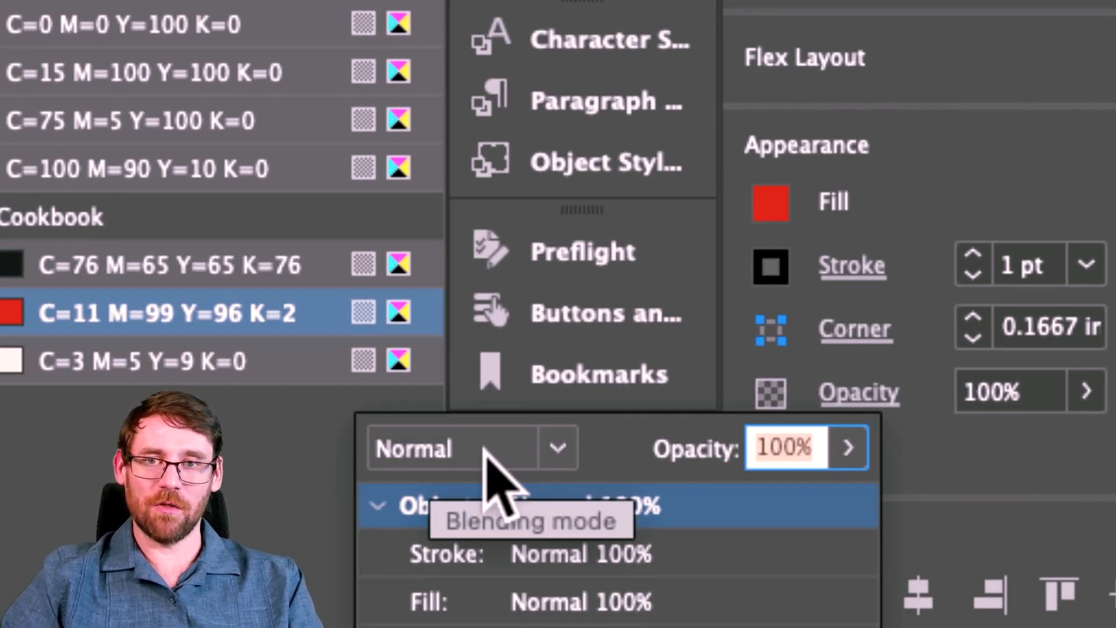
left_click(542, 456)
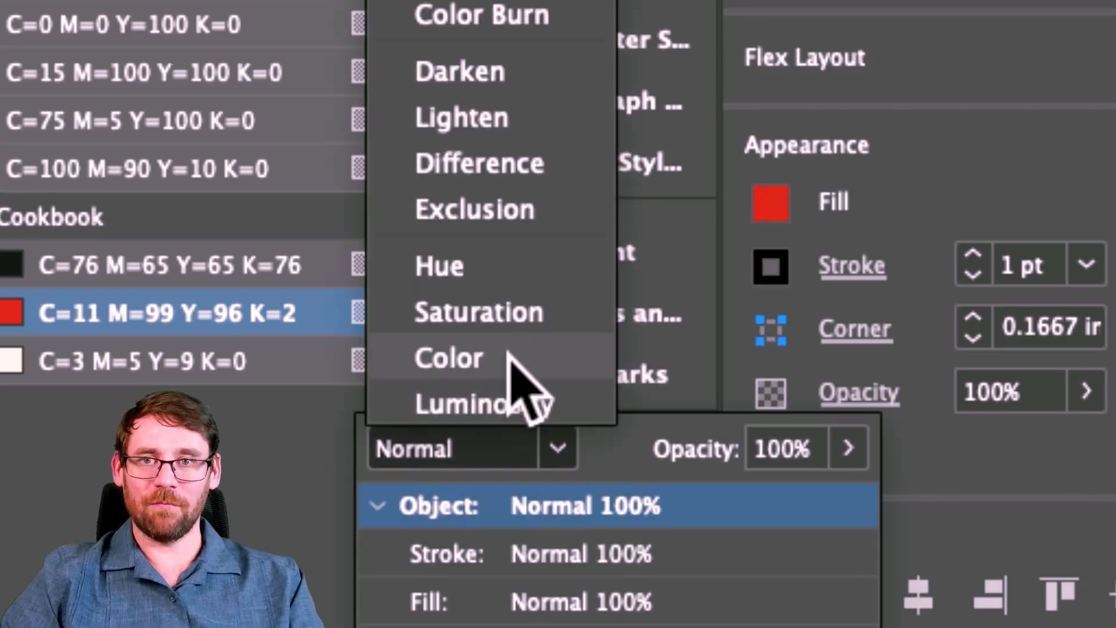
left_click(511, 274)
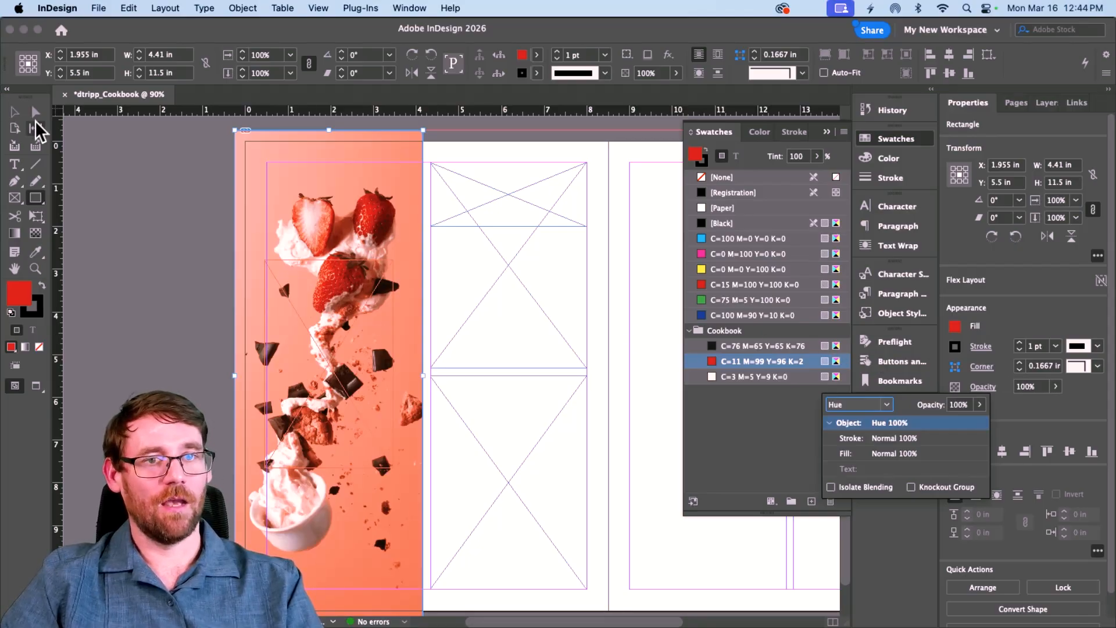
left_click(16, 113)
left_click(152, 267)
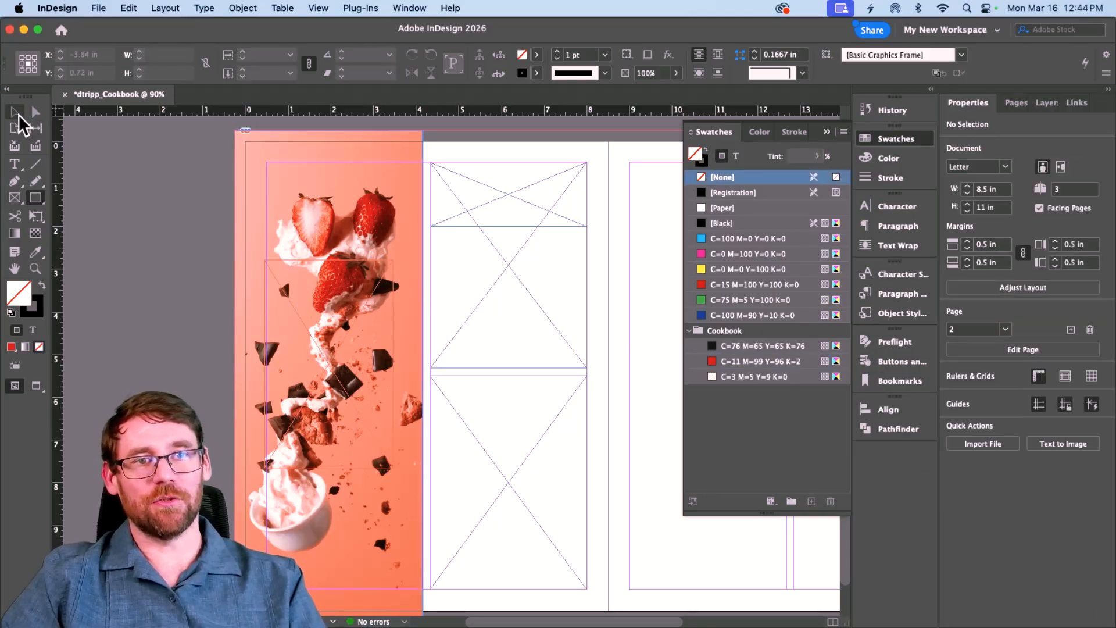
Select the small empty frame beneath the hue overlay and bring it to the front.
left_click(15, 112)
left_click(274, 190)
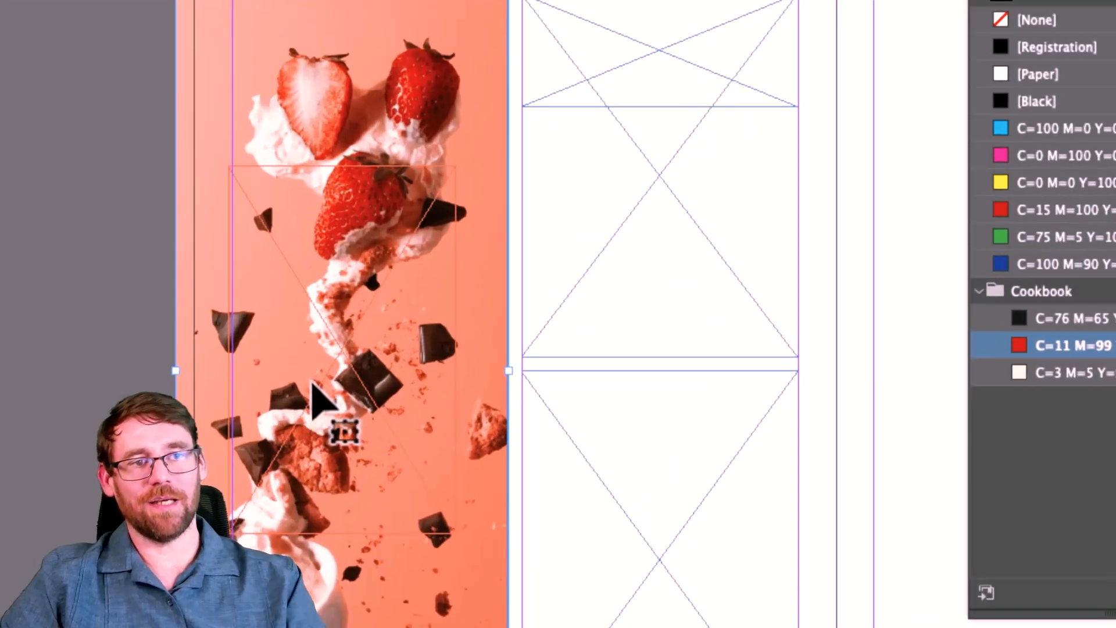
key("slash")
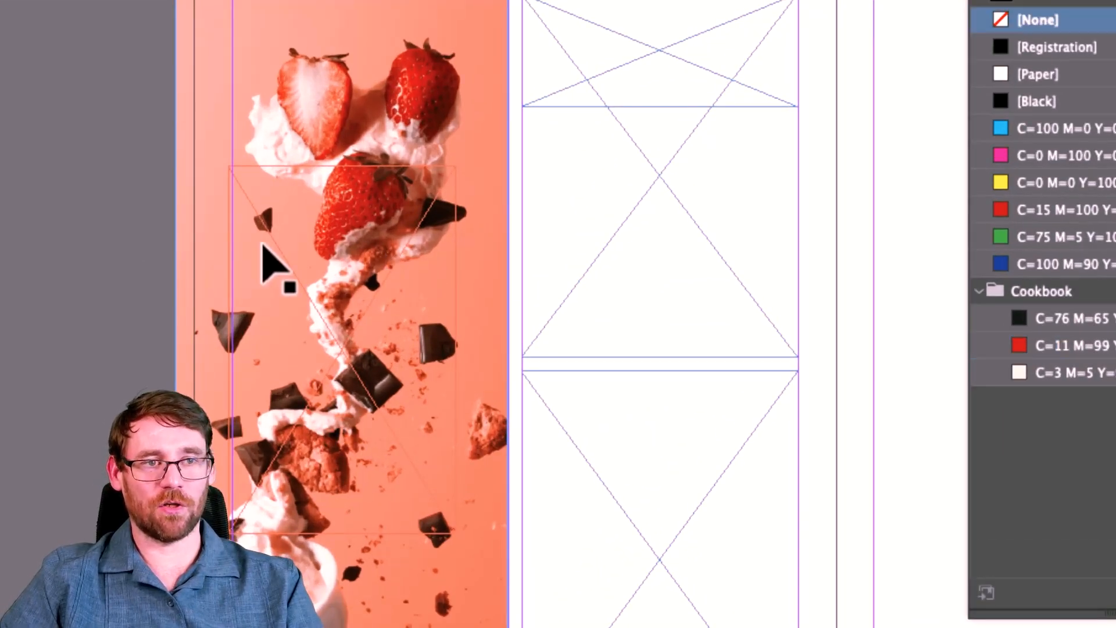
key("ctrl+z")
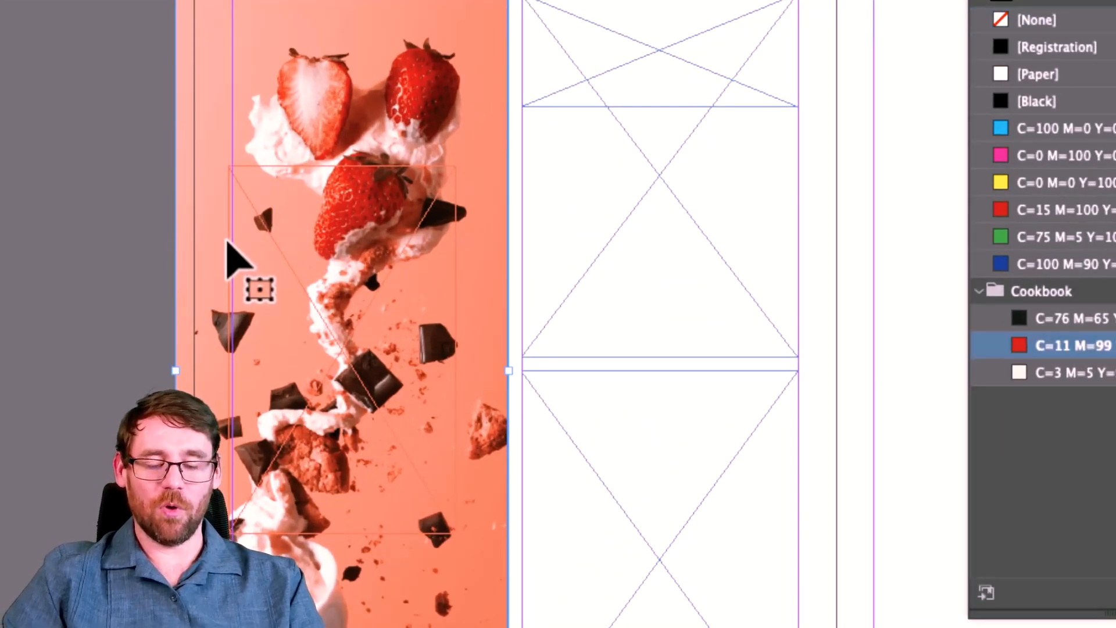
left_click(321, 244)
key("slash")
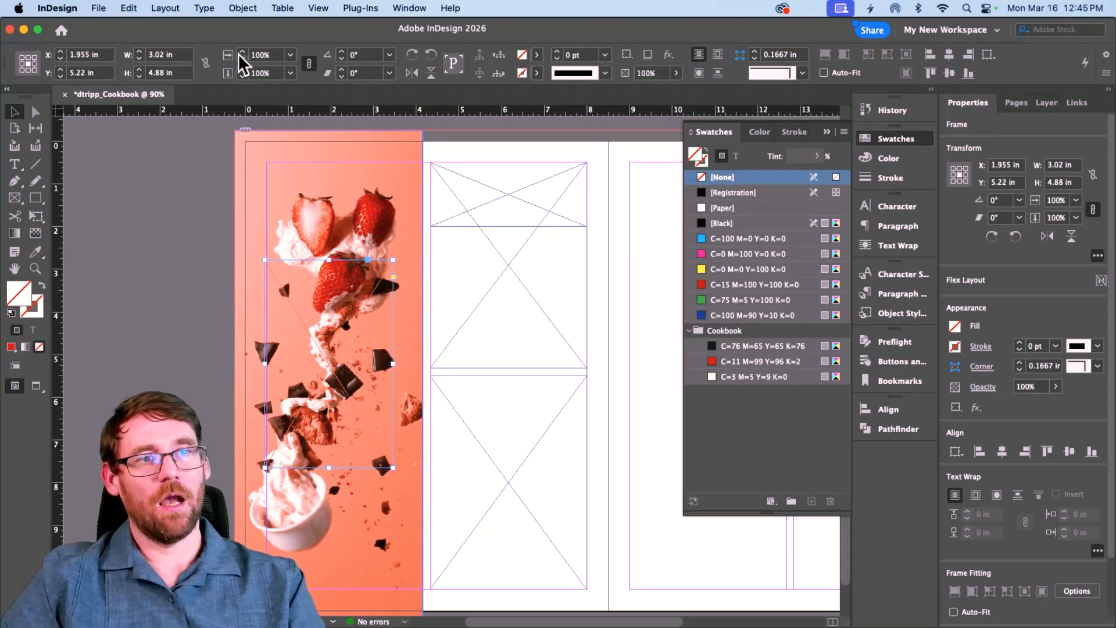
left_click(235, 7)
mouse_move(257, 63)
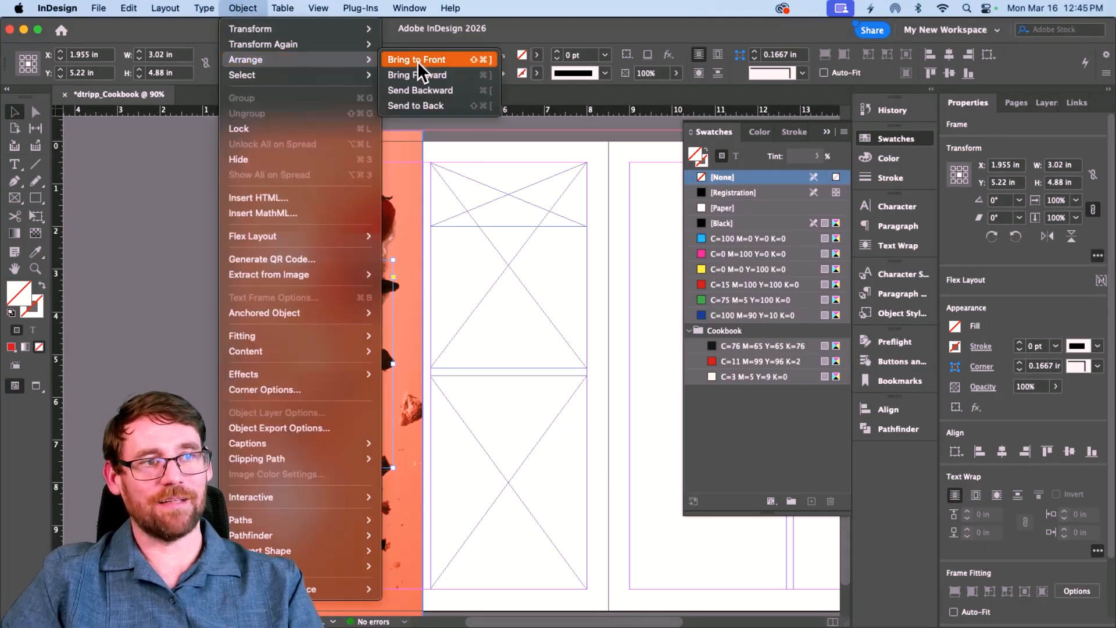
left_click(418, 61)
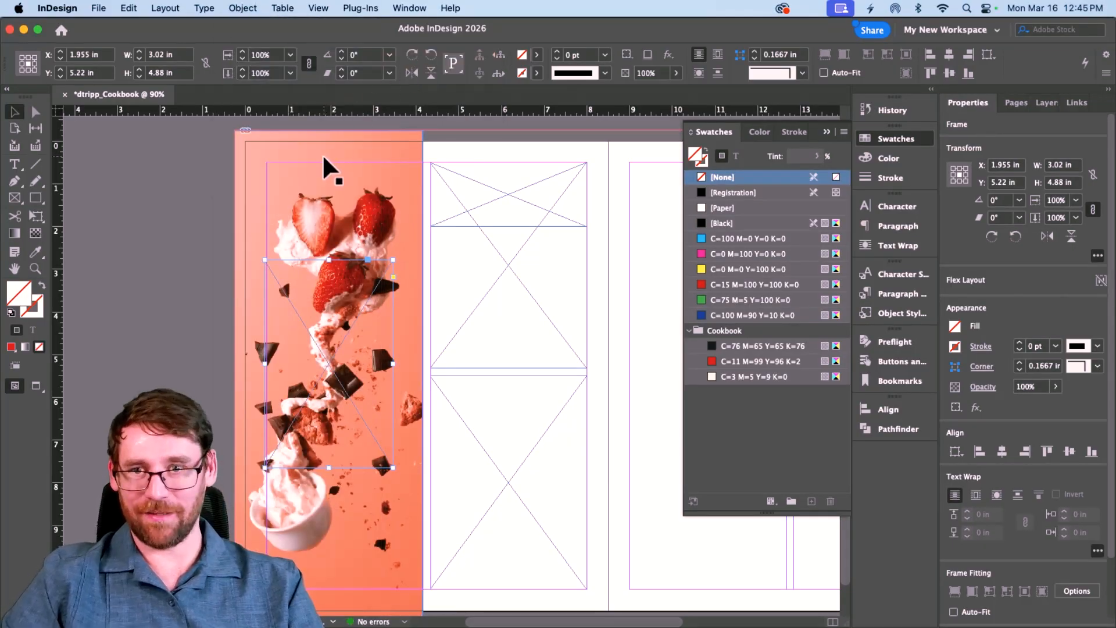
Fill the small frame over the strawberry image with the C=11 M=99 Y=96 K=2 swatch.
left_click(735, 362)
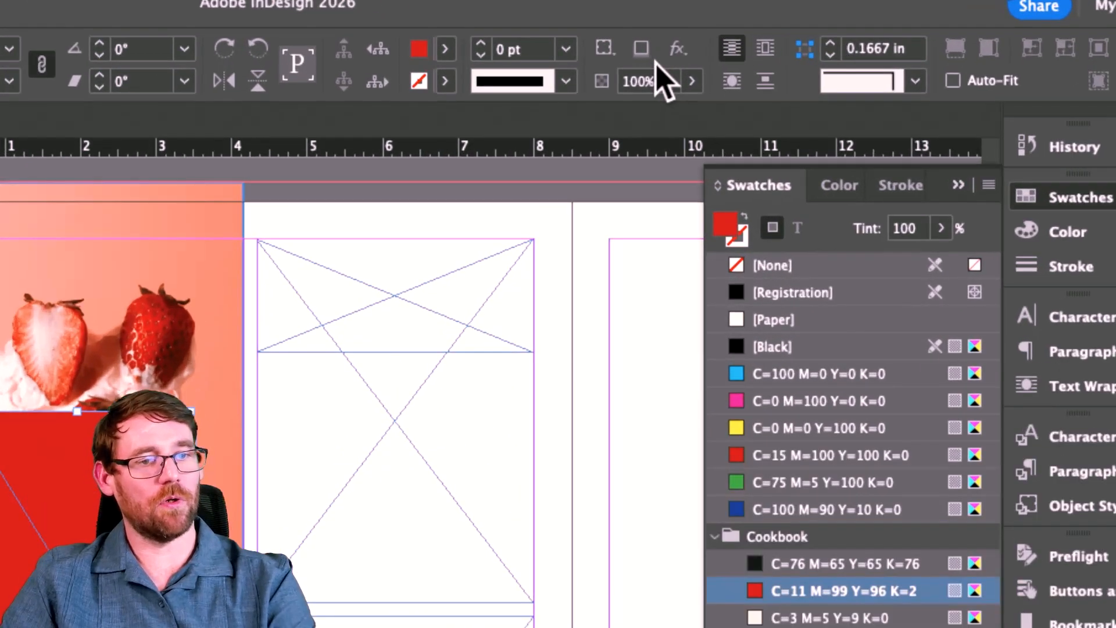
left_click(692, 81)
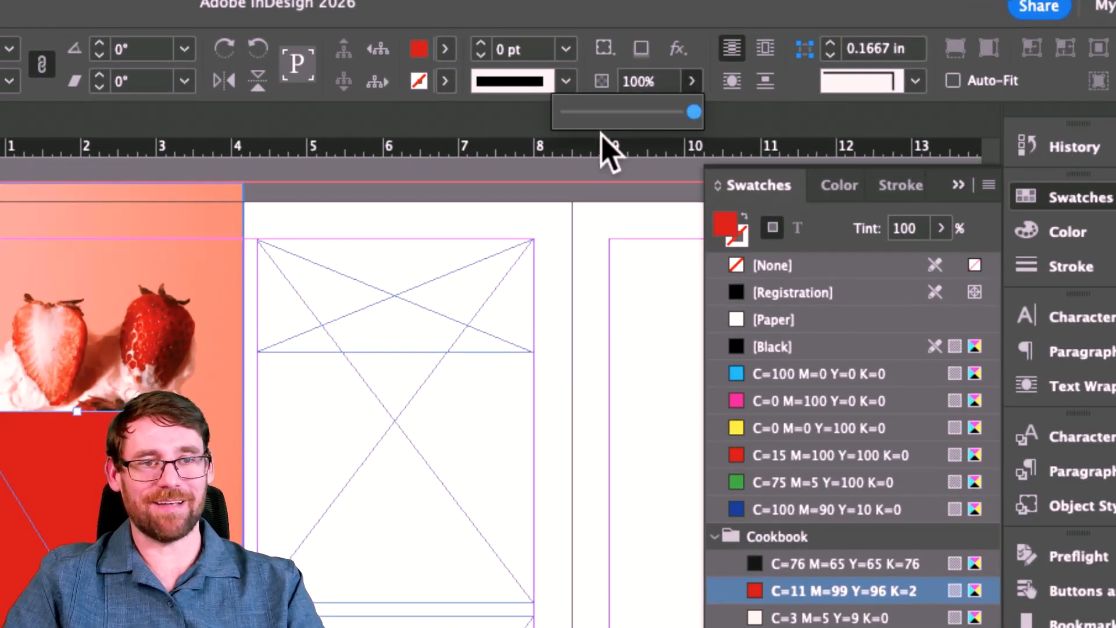
scroll(372, 273, "left", 6)
scroll(372, 274, "down", 2)
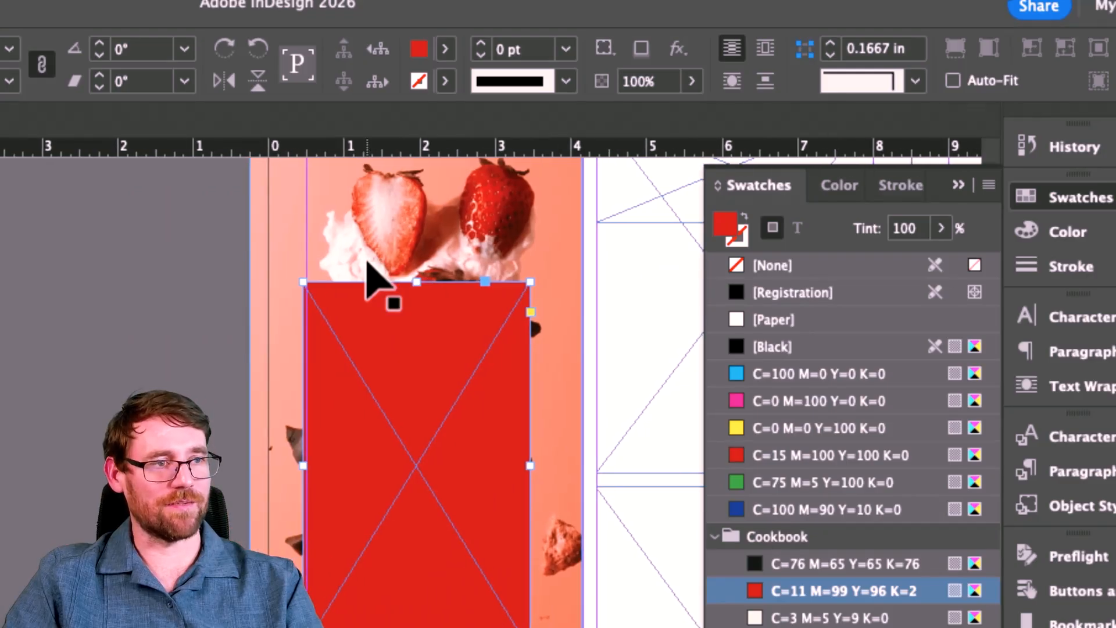
Try the red frame's overall object opacity at 68% and return it to 100%.
left_click(691, 81)
left_click_drag(640, 113, 651, 114)
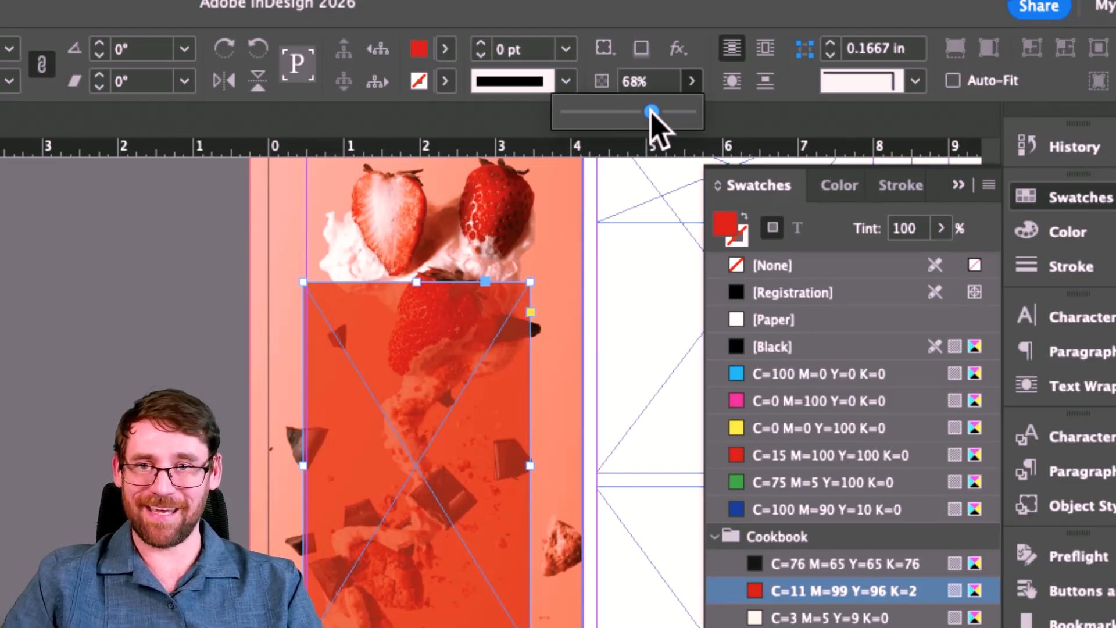
left_click_drag(651, 113, 701, 115)
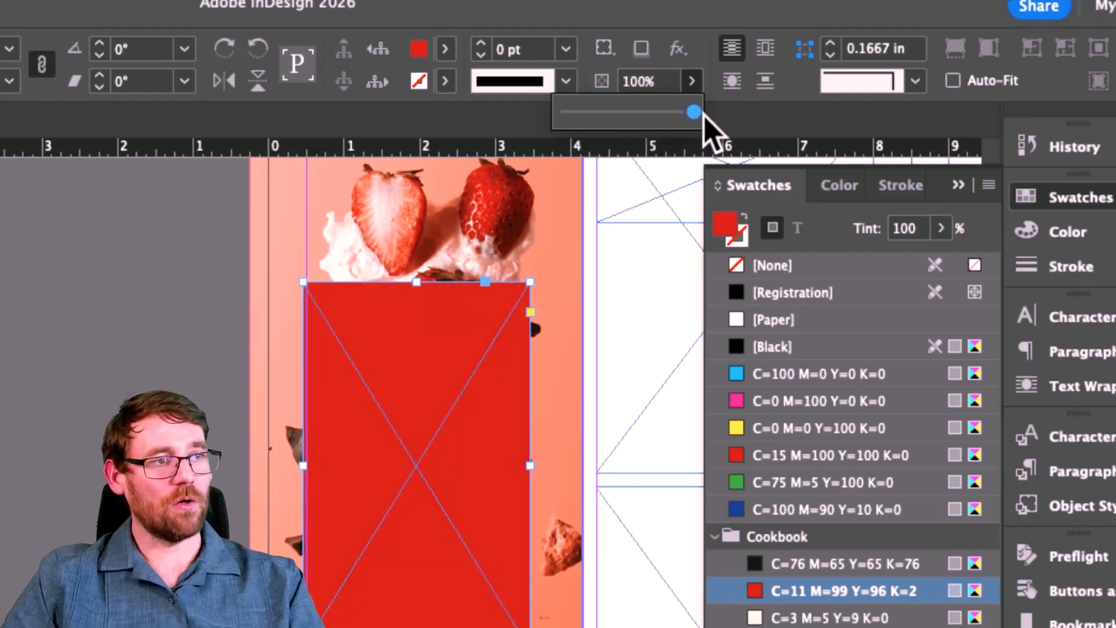
Lower the opacity of only the red frame's fill to 75%.
left_click(605, 48)
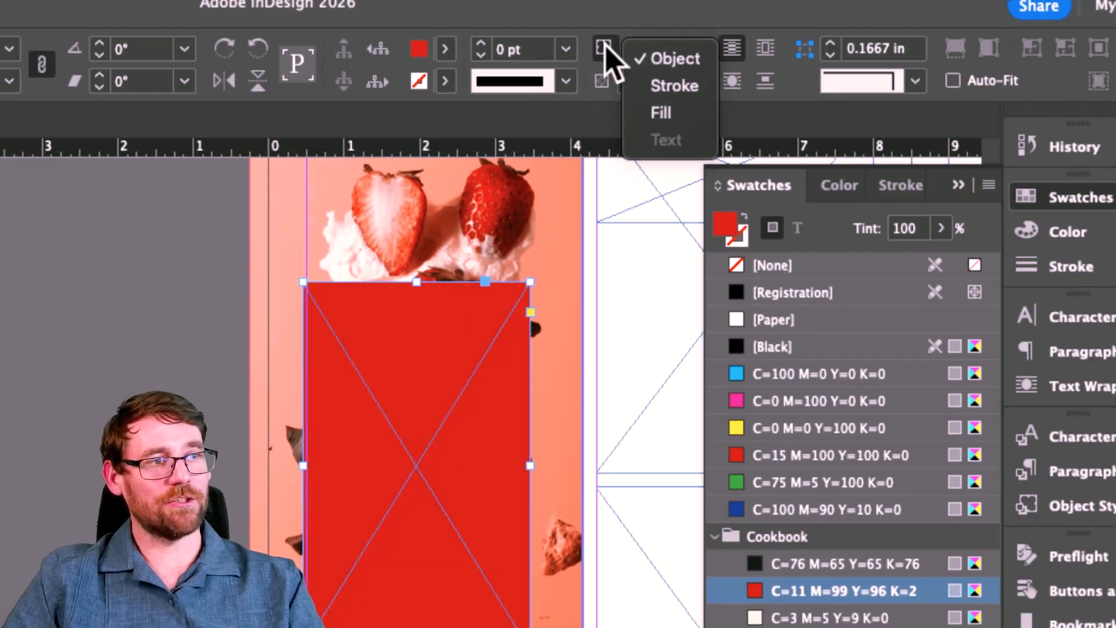
left_click(663, 115)
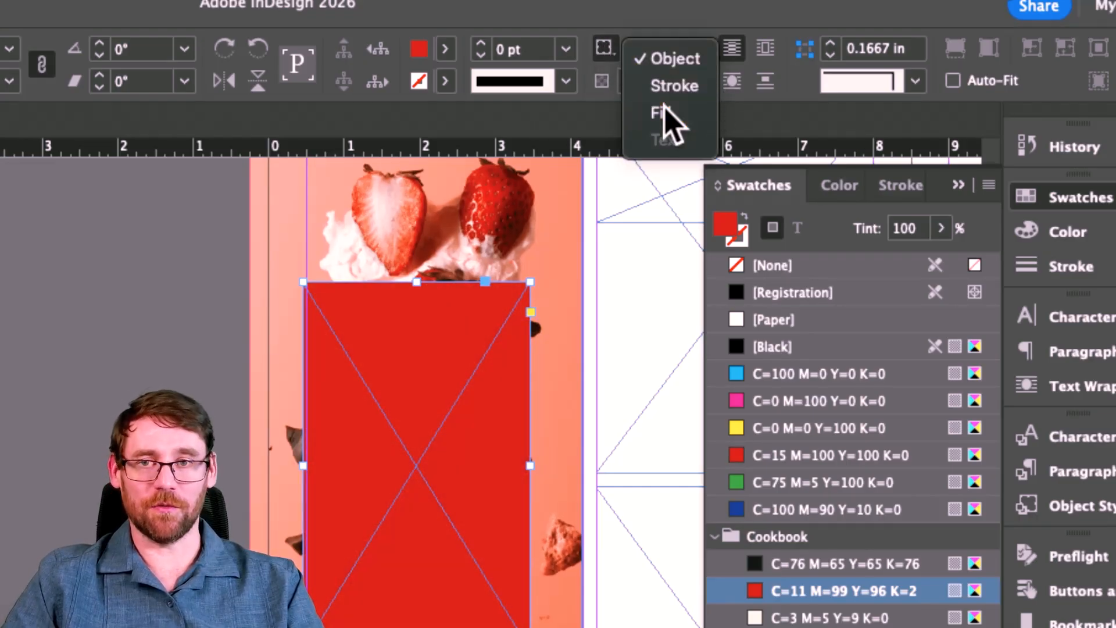
left_click(690, 82)
left_click_drag(655, 114, 661, 112)
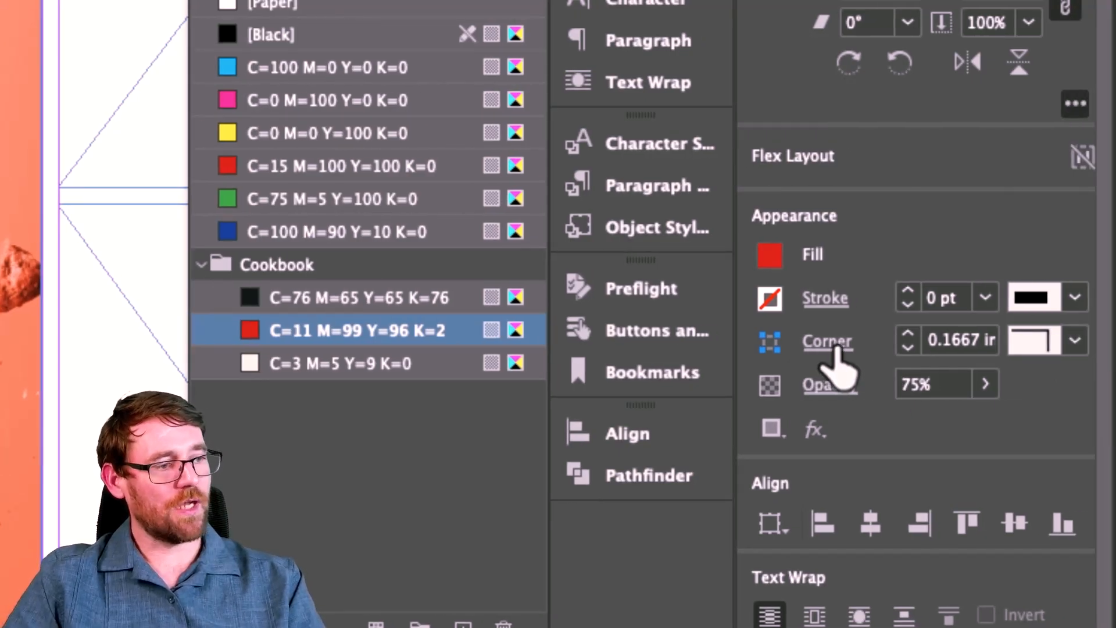
Link the red frame's corner settings and give all four corners a Rounded shape with a 0.5 in size.
left_click(835, 348)
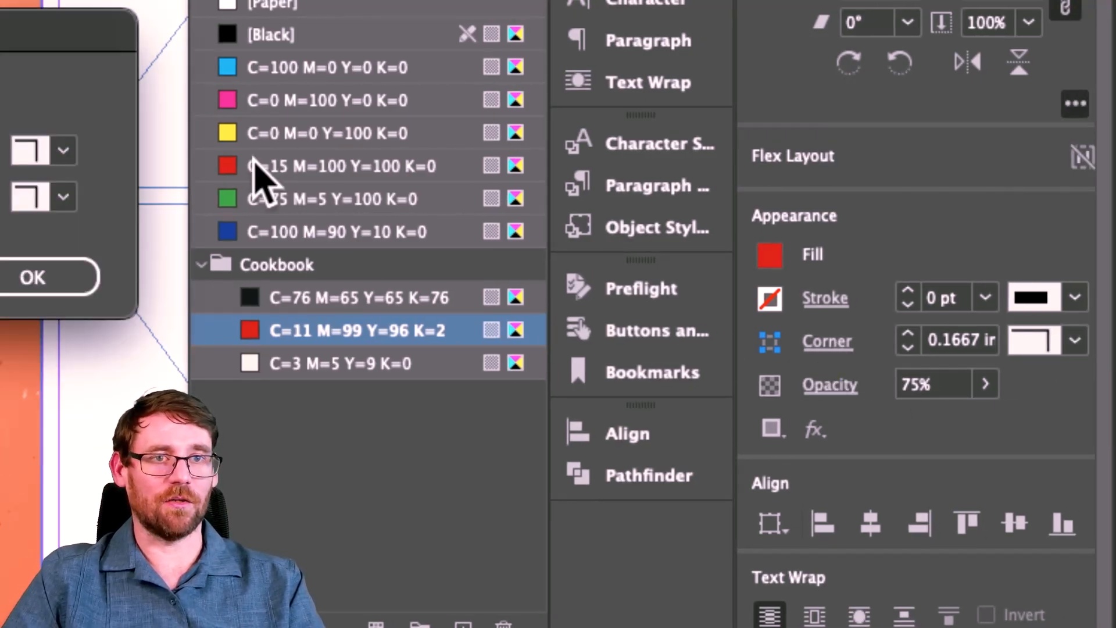
left_click_drag(87, 52, 871, 152)
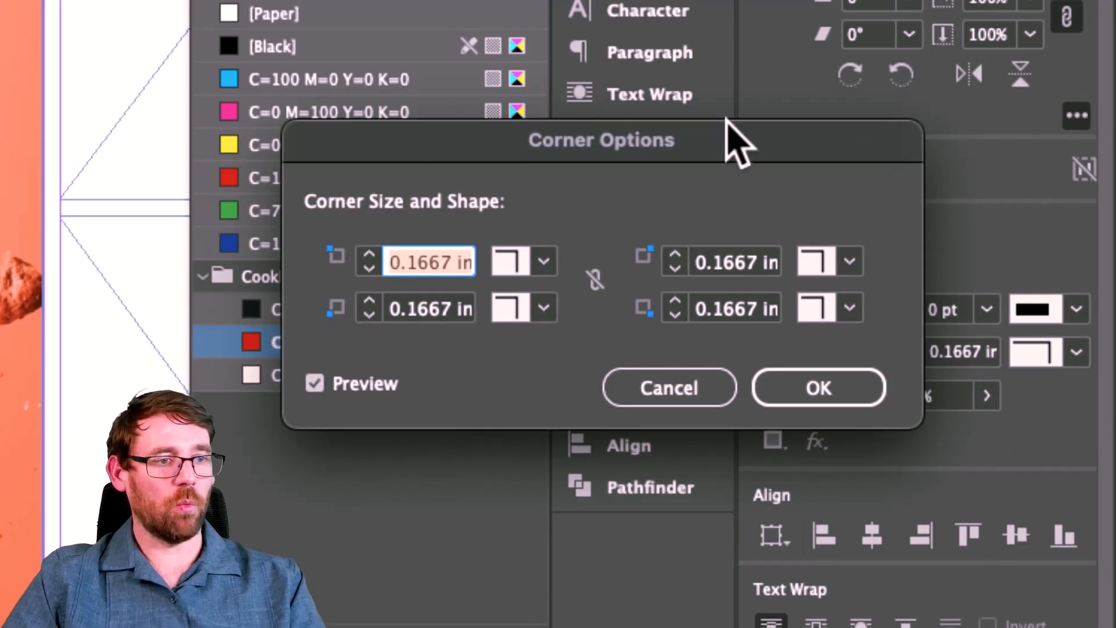
left_click(594, 282)
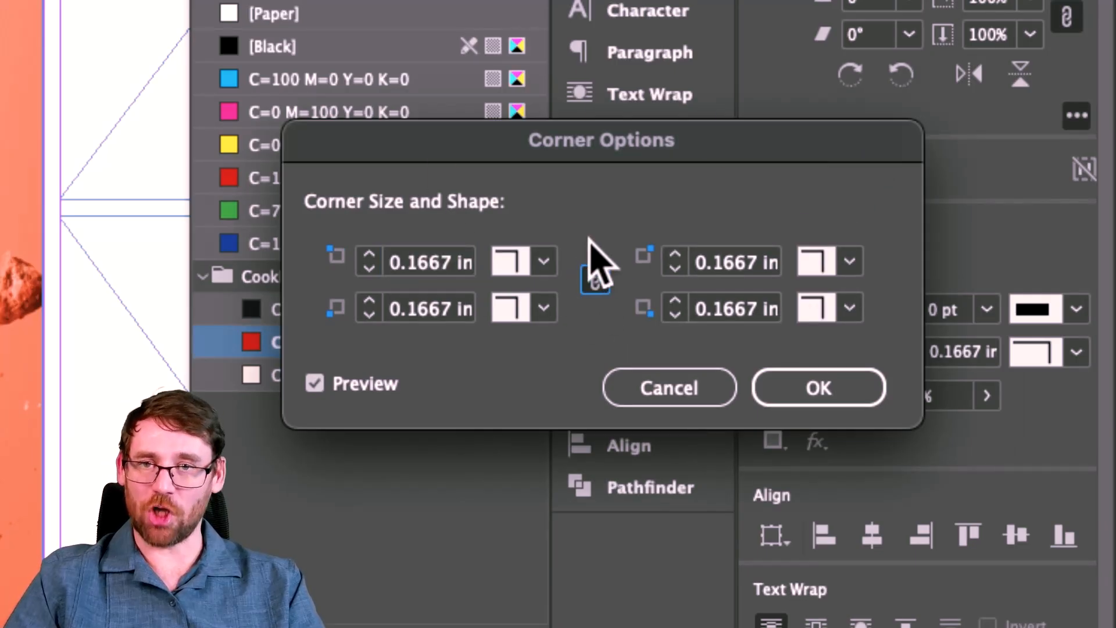
left_click(543, 262)
left_click(572, 452)
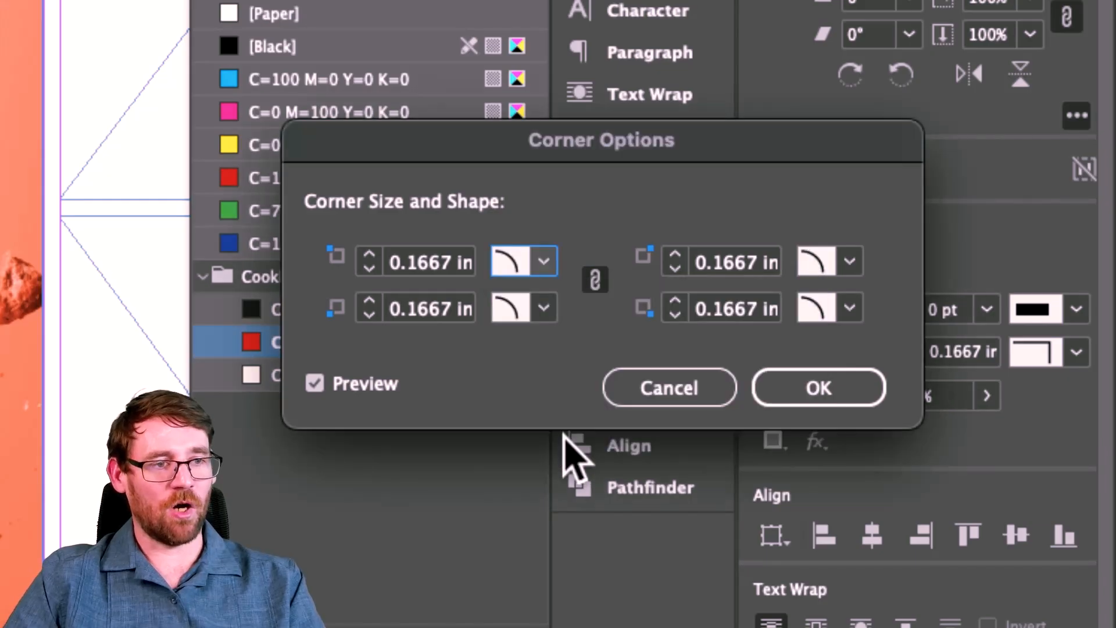
left_click(368, 255)
left_click(368, 256)
left_click(368, 256)
left_click(368, 255)
left_click(368, 255)
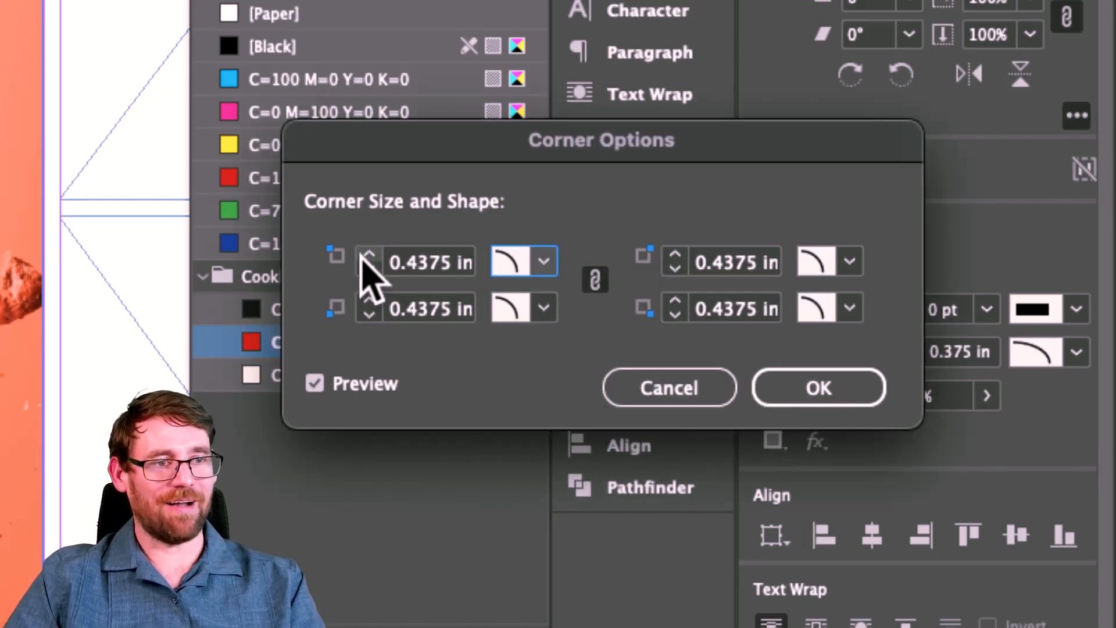
left_click(368, 255)
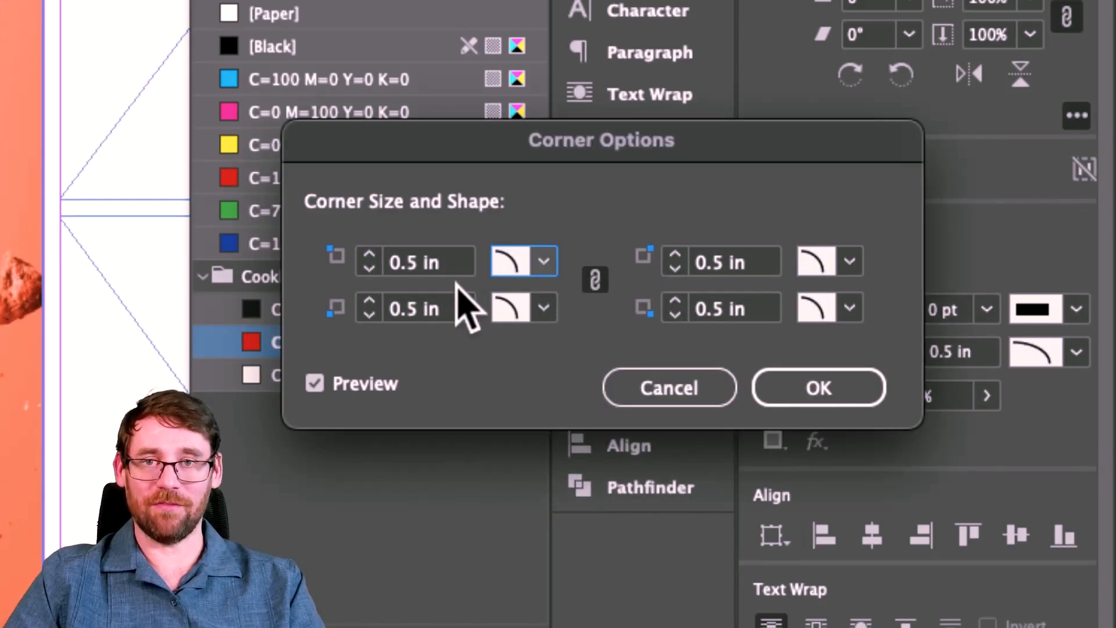
left_click(827, 389)
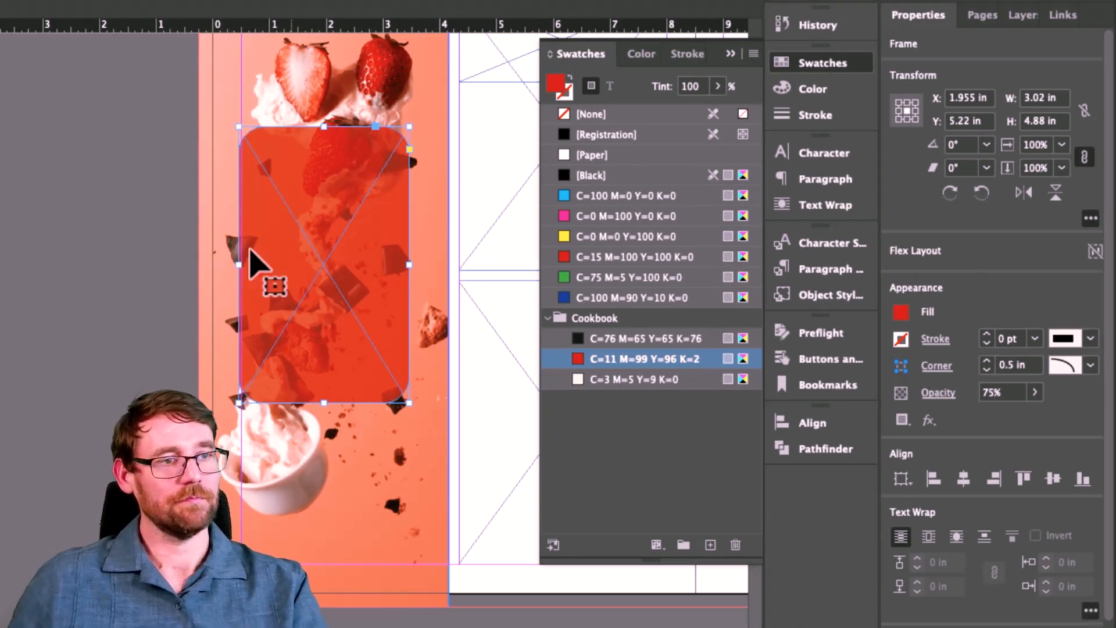
Place Chef.jpg from the Images folder into the 3.6667 × 4.82 in frame behind the title frame, using the default import options.
scroll(258, 261, "up", 3)
scroll(259, 261, "left", 5)
scroll(256, 262, "right", 3)
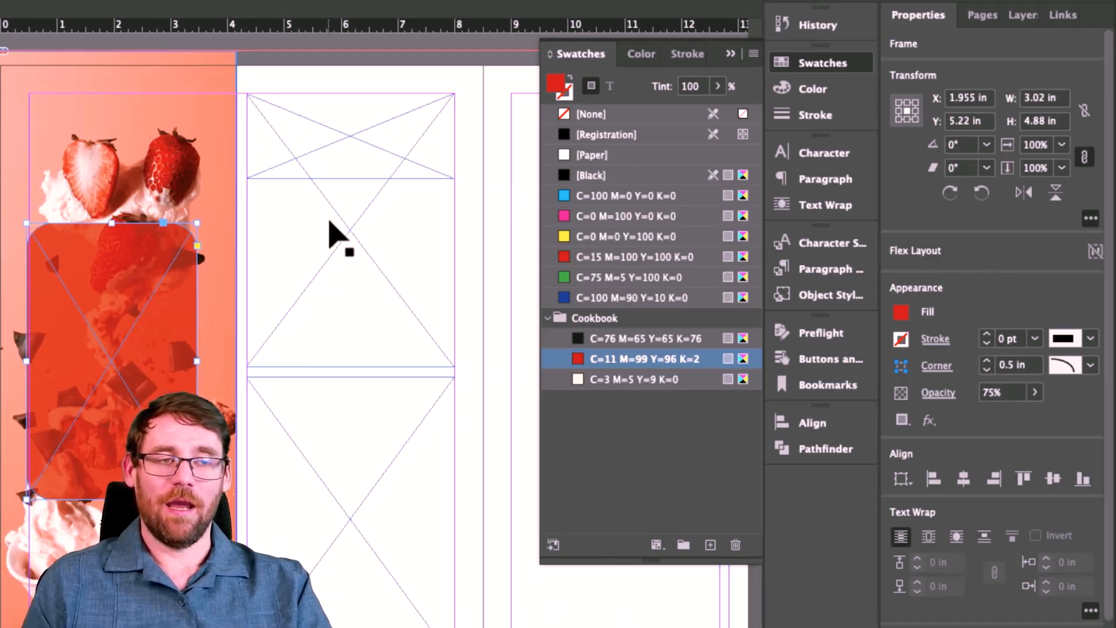
left_click(335, 109)
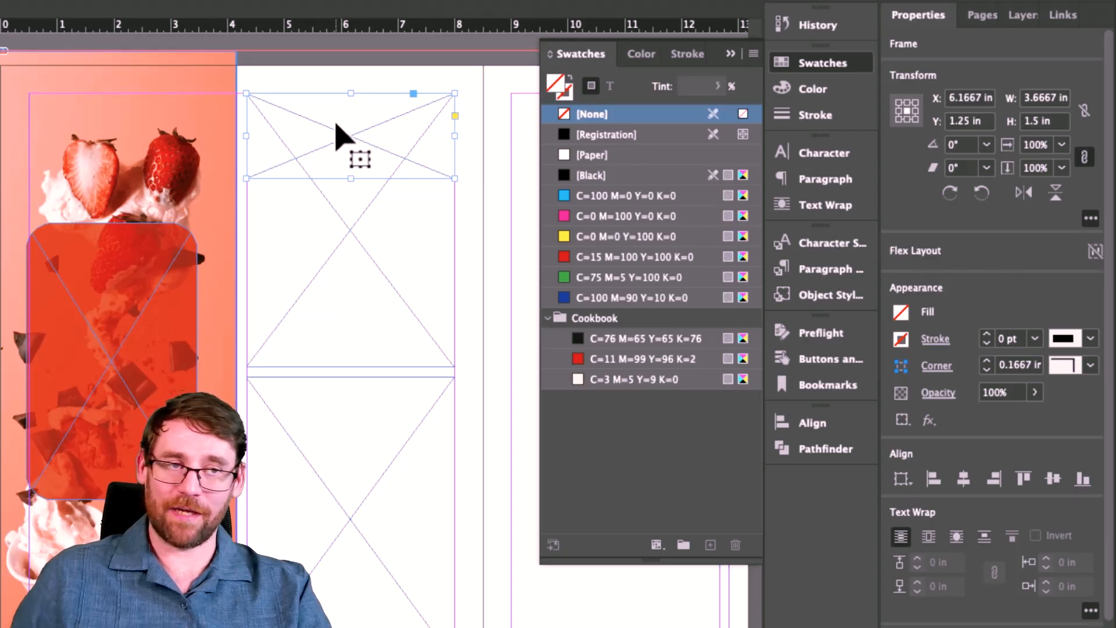
left_click(372, 251, "shift")
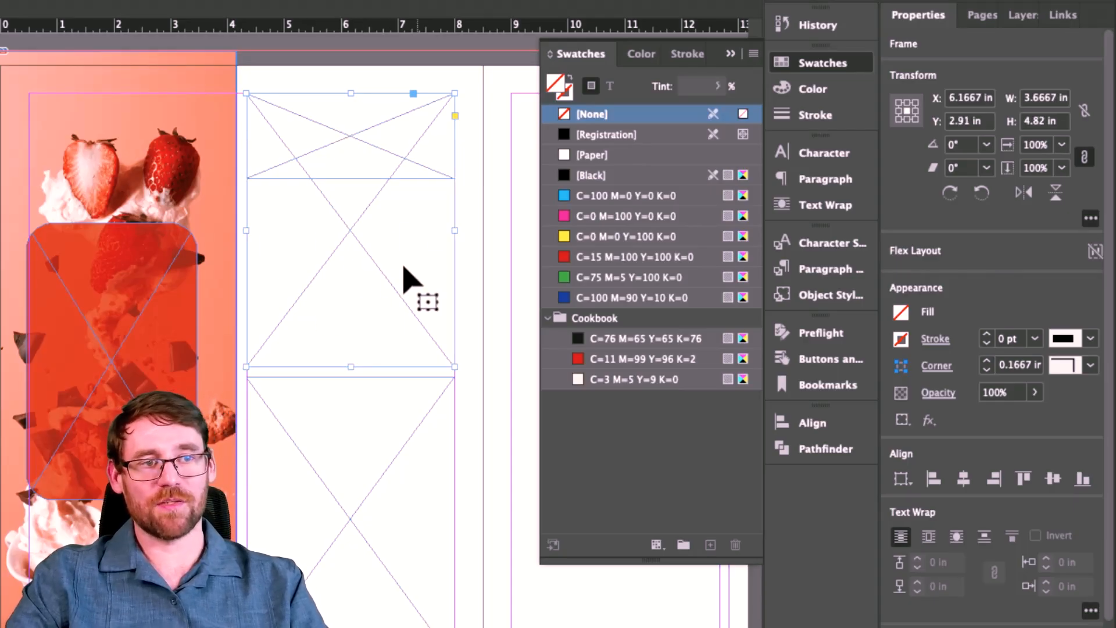
key("super+d")
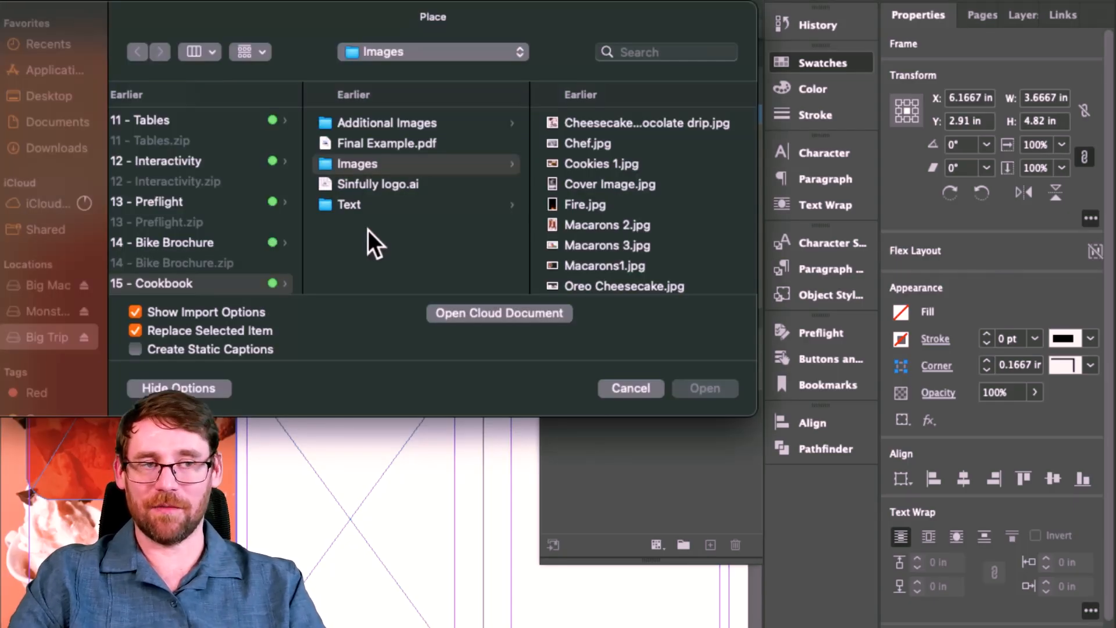
left_click(587, 146)
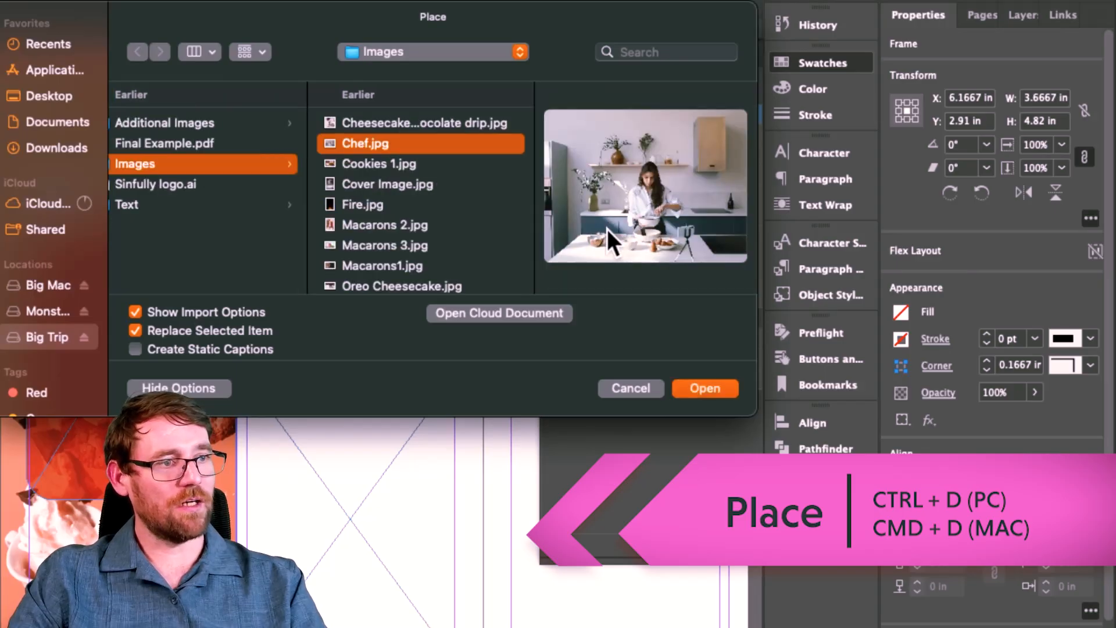
left_click(711, 388)
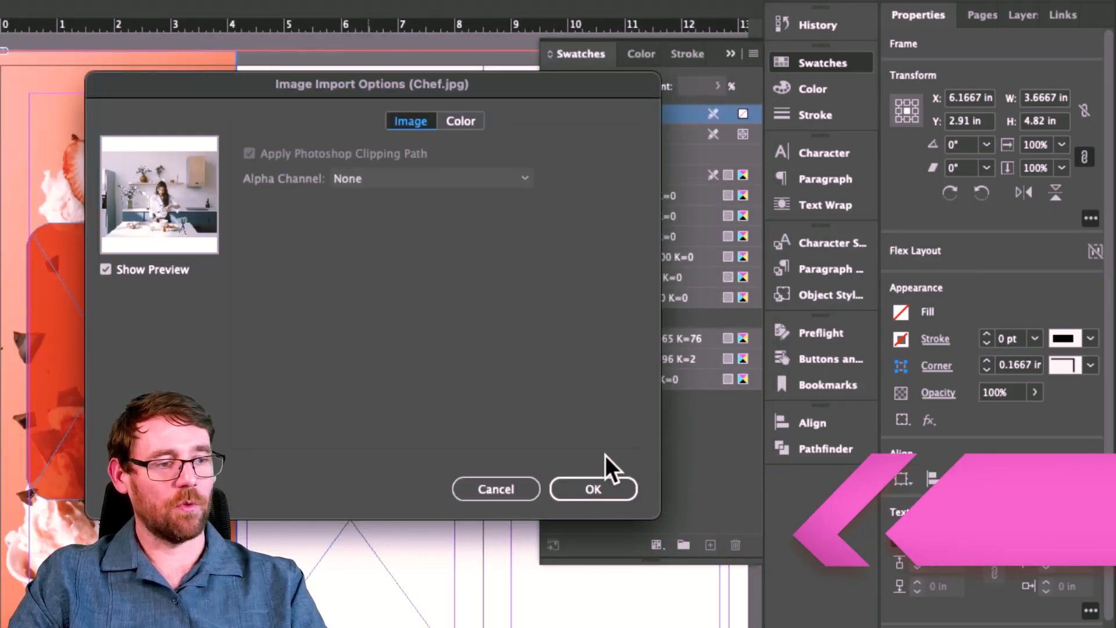
left_click(584, 490)
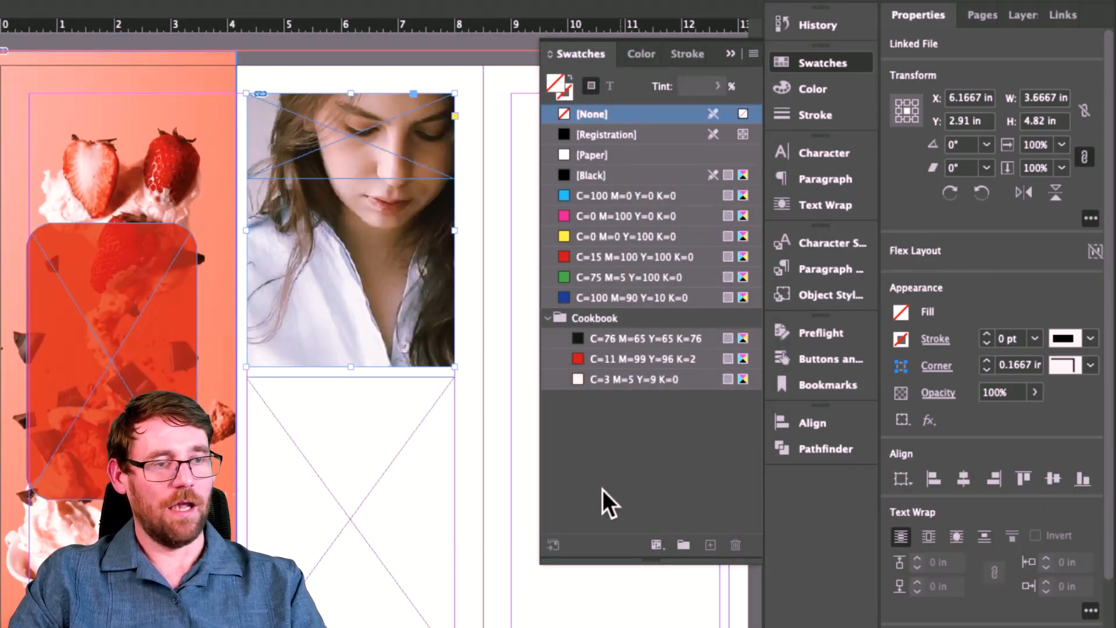
Fill the frame proportionally with the chef photo, enlarge it to about 6.96 × 5.24 in, and reposition it within the frame.
key("super+alt+shift+c")
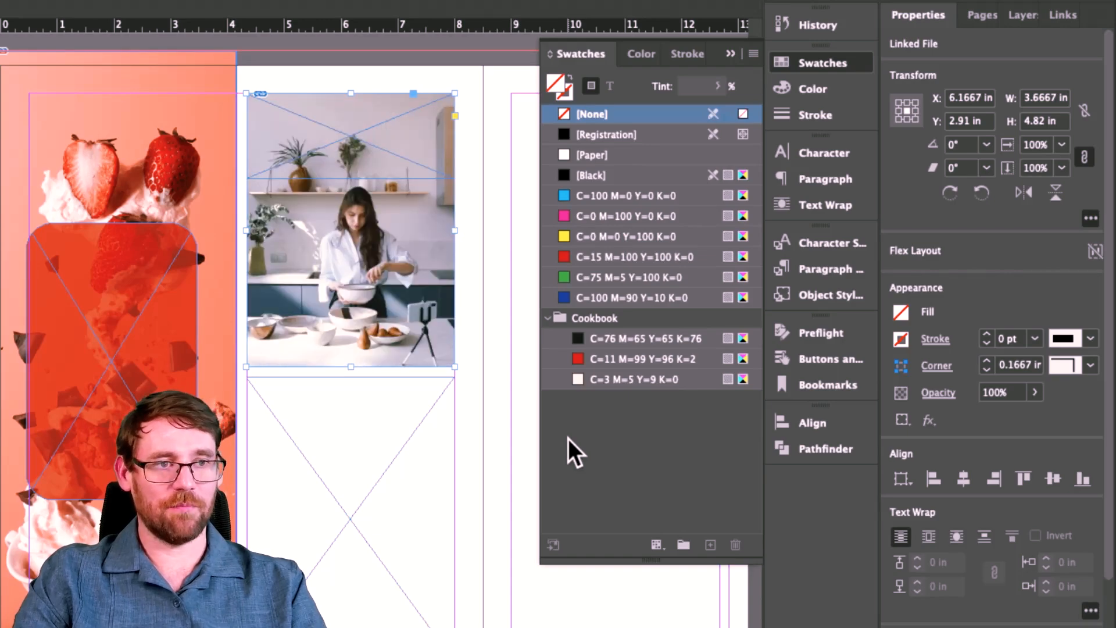
left_click(361, 248)
left_click_drag(360, 248, 367, 304)
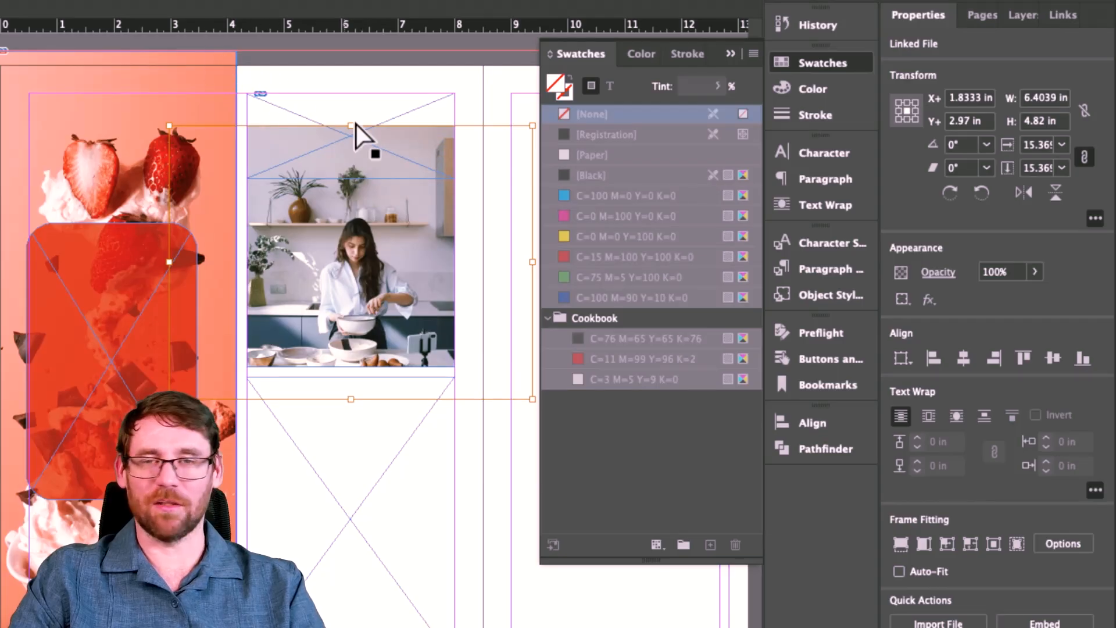
left_click_drag(352, 127, 351, 107)
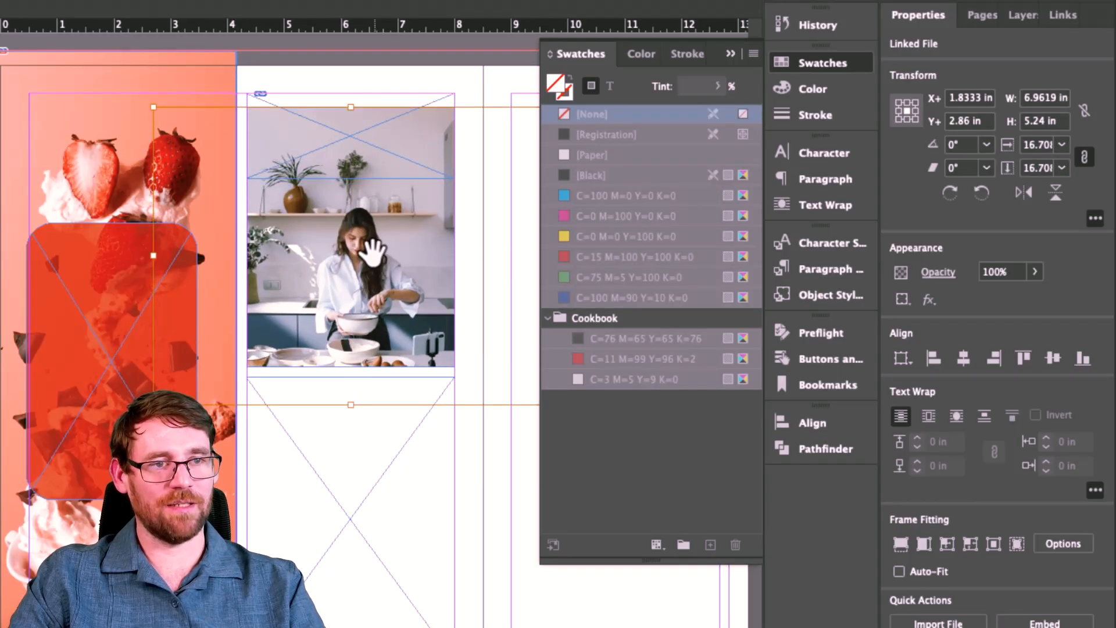
mouse_move(369, 251)
left_mouse_down()
mouse_move(356, 250)
mouse_move(372, 257)
left_mouse_up()
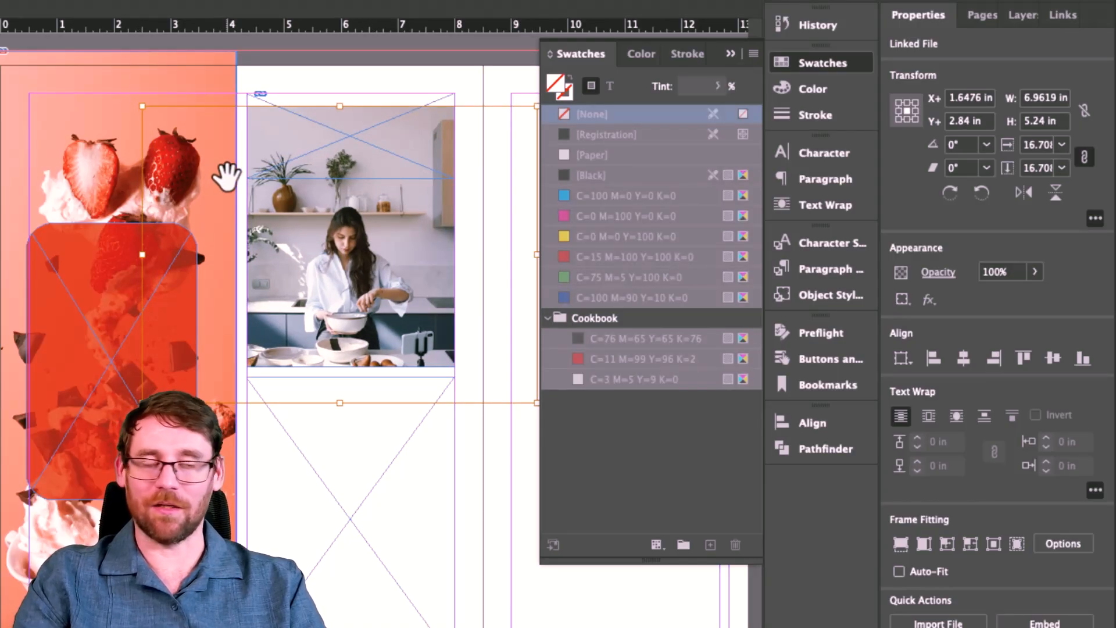
double_click(264, 161)
key("v")
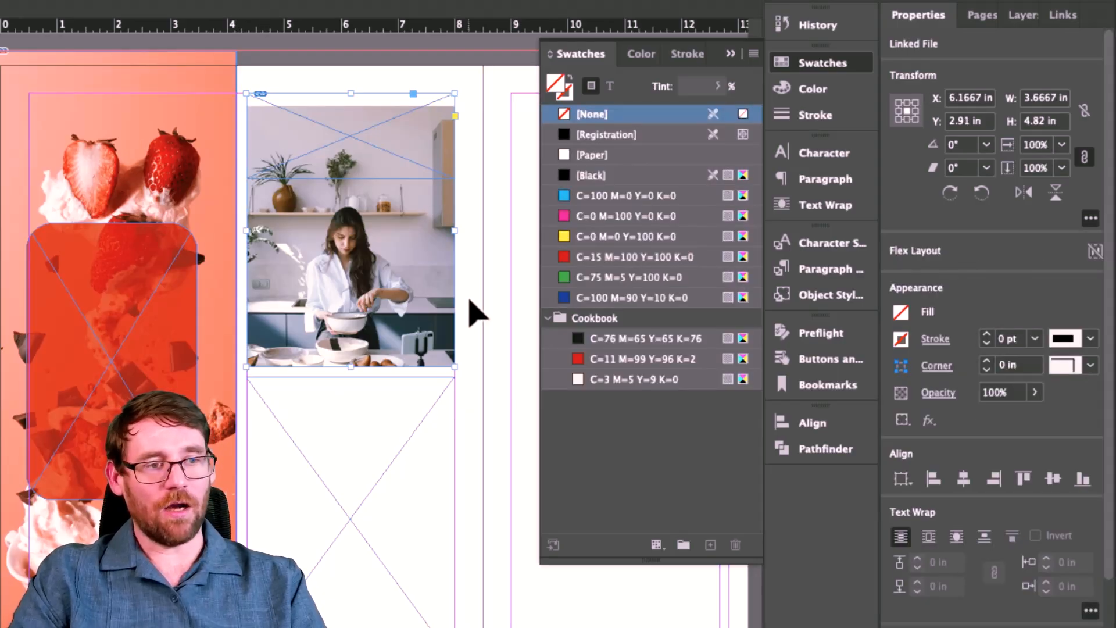
Unlink the chef photo frame's corner settings and change both bottom corners to the Rounded shape.
left_click(470, 300)
left_click(409, 327)
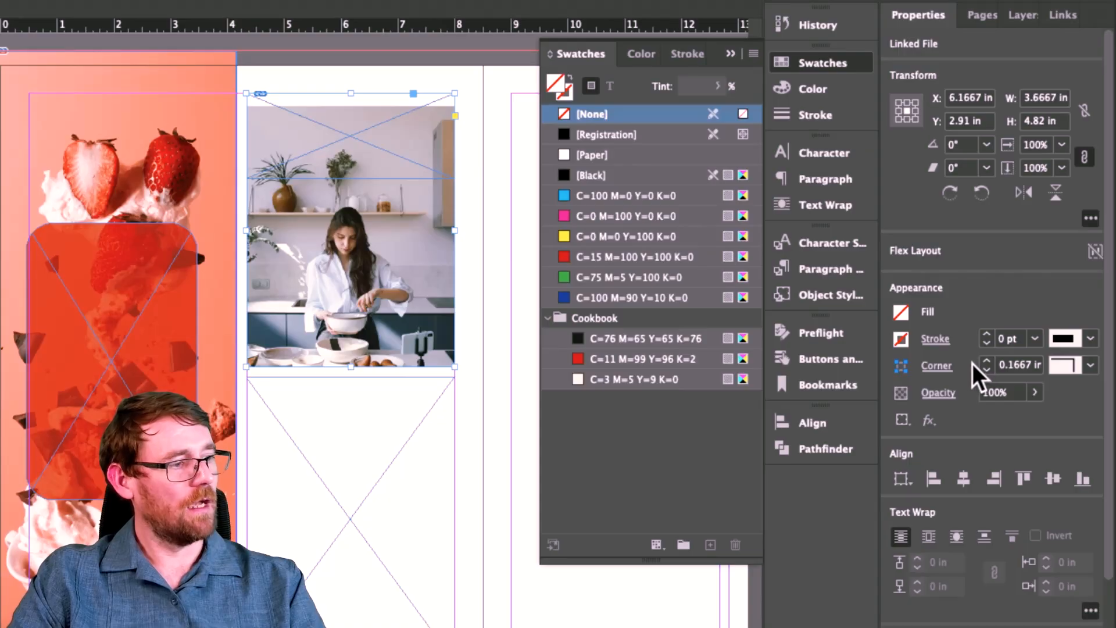
left_click(937, 367)
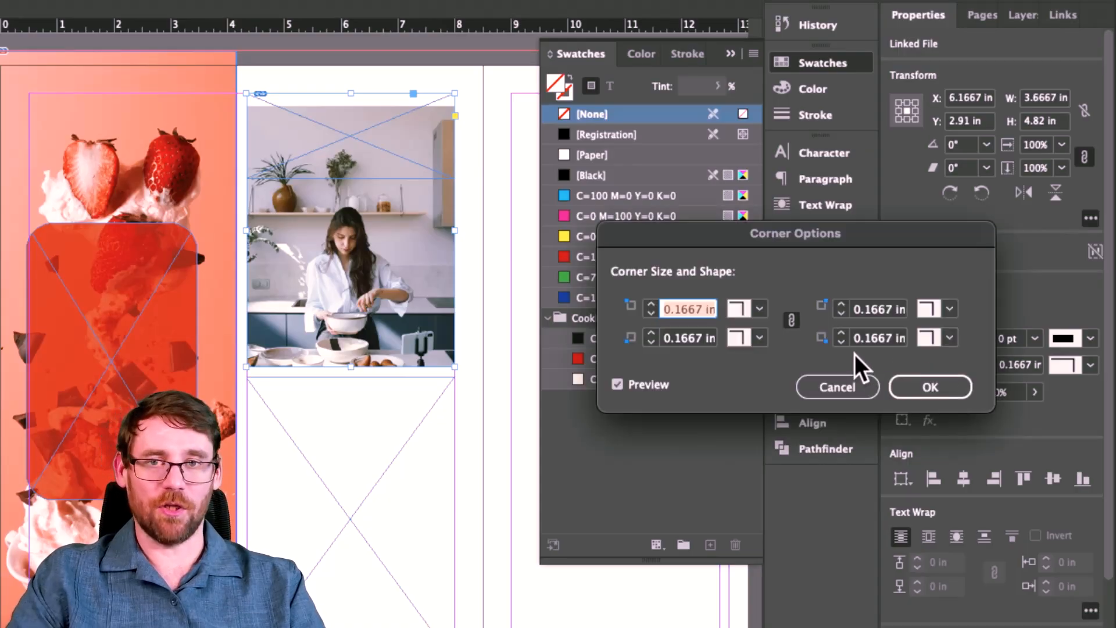
left_click(793, 323)
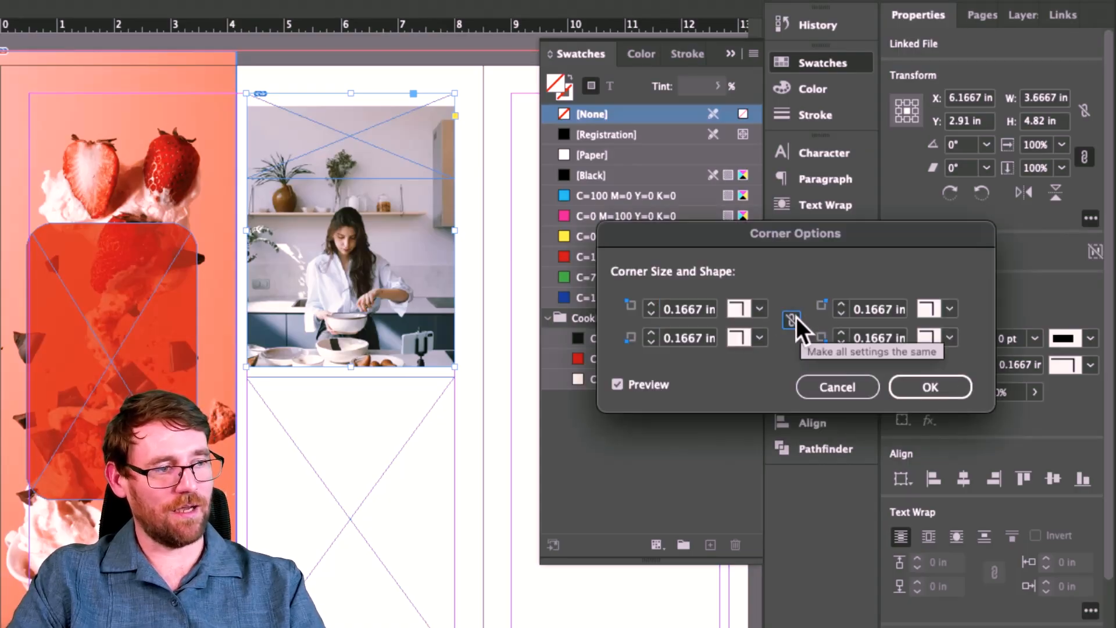
left_click(761, 338)
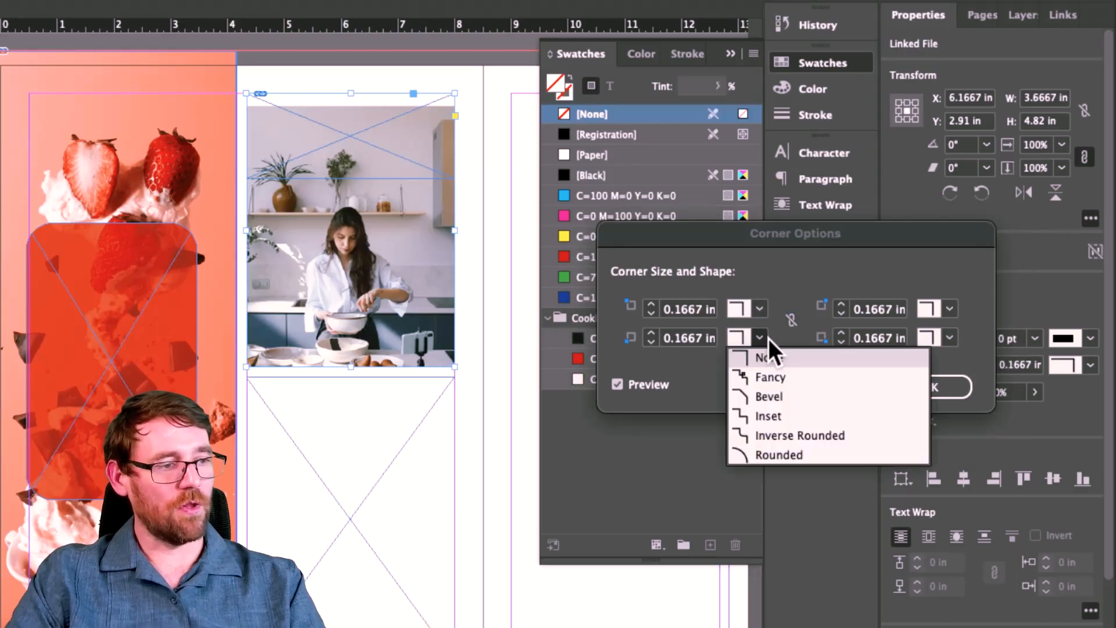
left_click(763, 455)
left_click(948, 336)
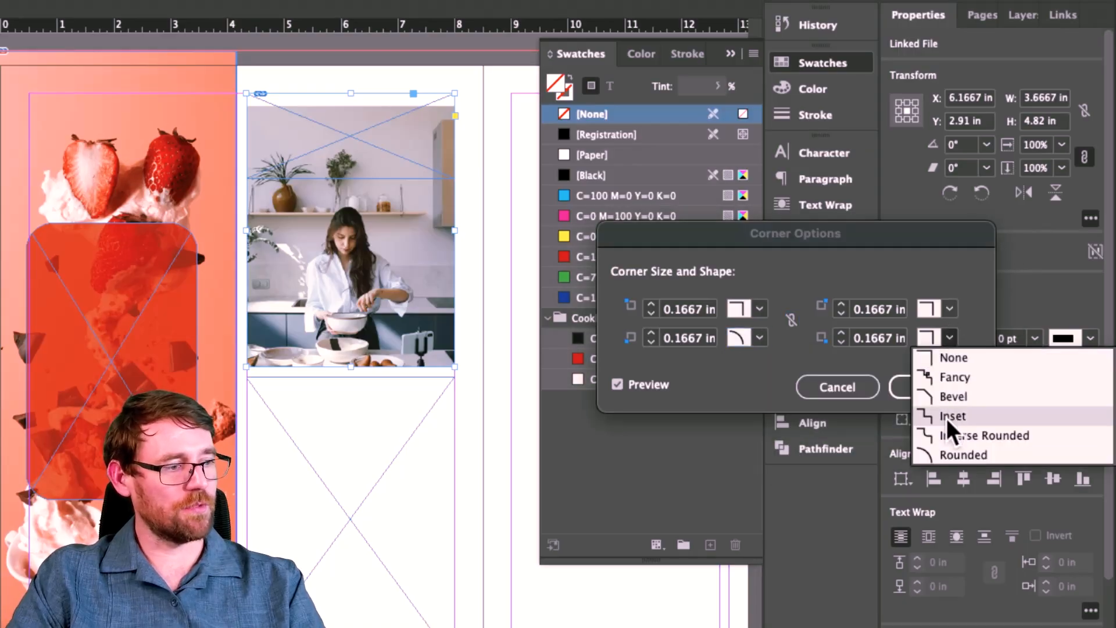
left_click(938, 452)
Set the chef photo frame's two bottom corner sizes to 0.5 in and apply the corner options.
left_click(840, 333)
left_click(841, 333)
left_click(841, 333)
left_click(841, 332)
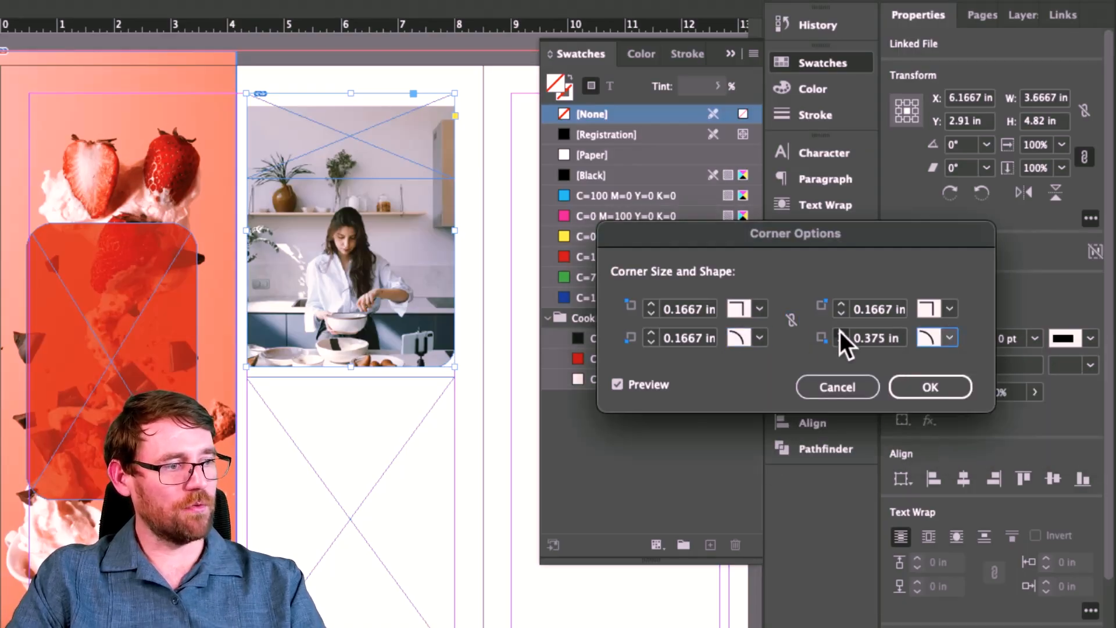
left_click(841, 332)
left_click(841, 333)
left_click(651, 333)
left_click(651, 333)
left_click(651, 332)
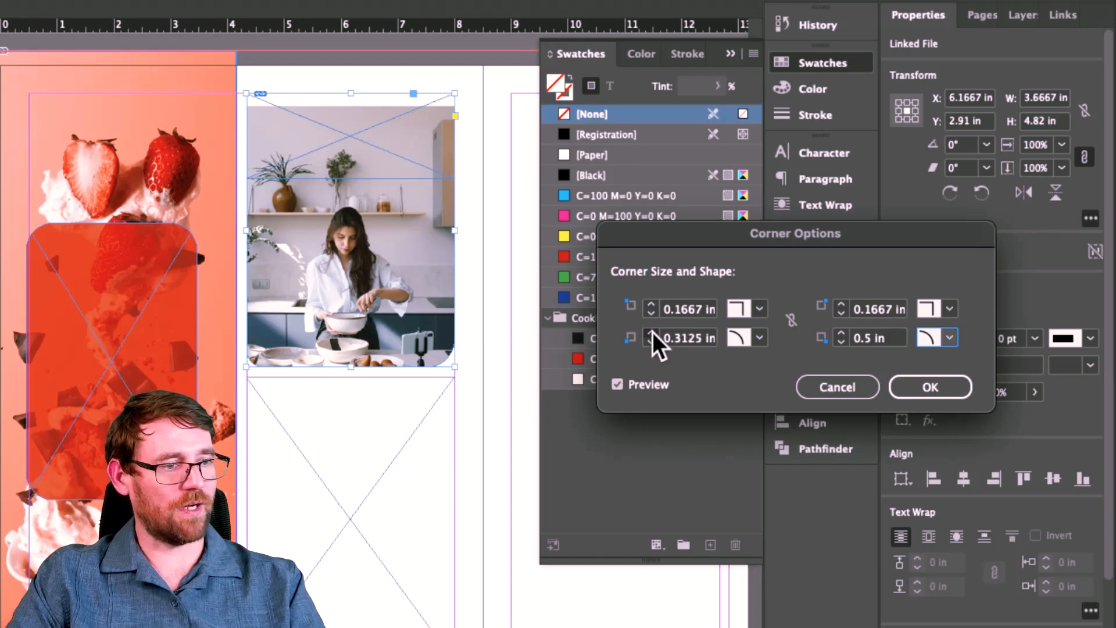
left_click(651, 332)
left_click(651, 332)
left_click(651, 333)
left_click(909, 388)
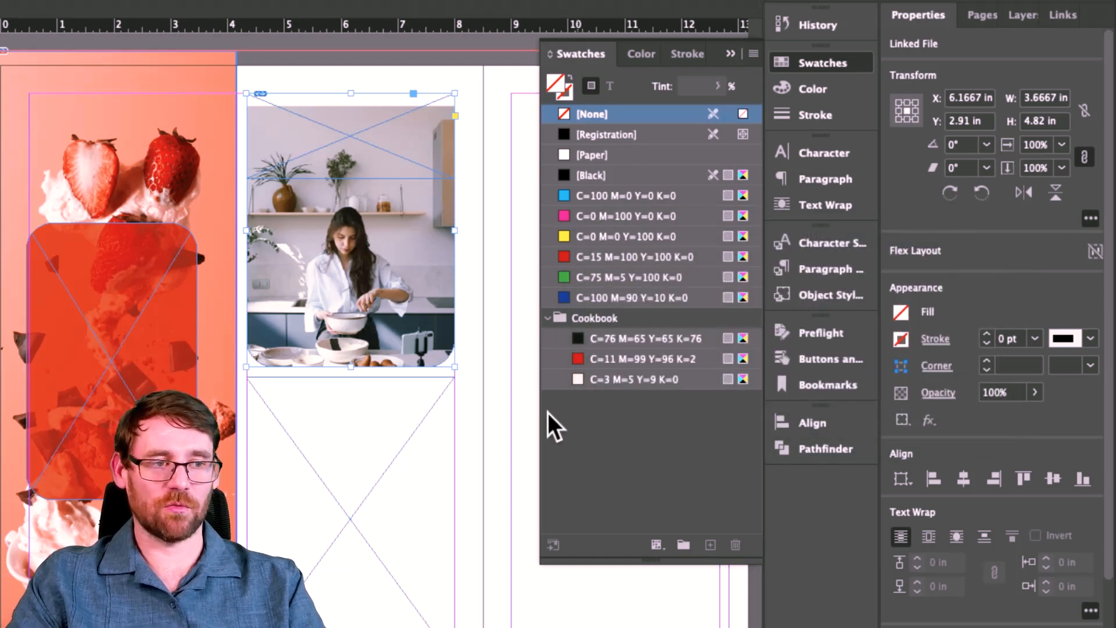
left_click(497, 410)
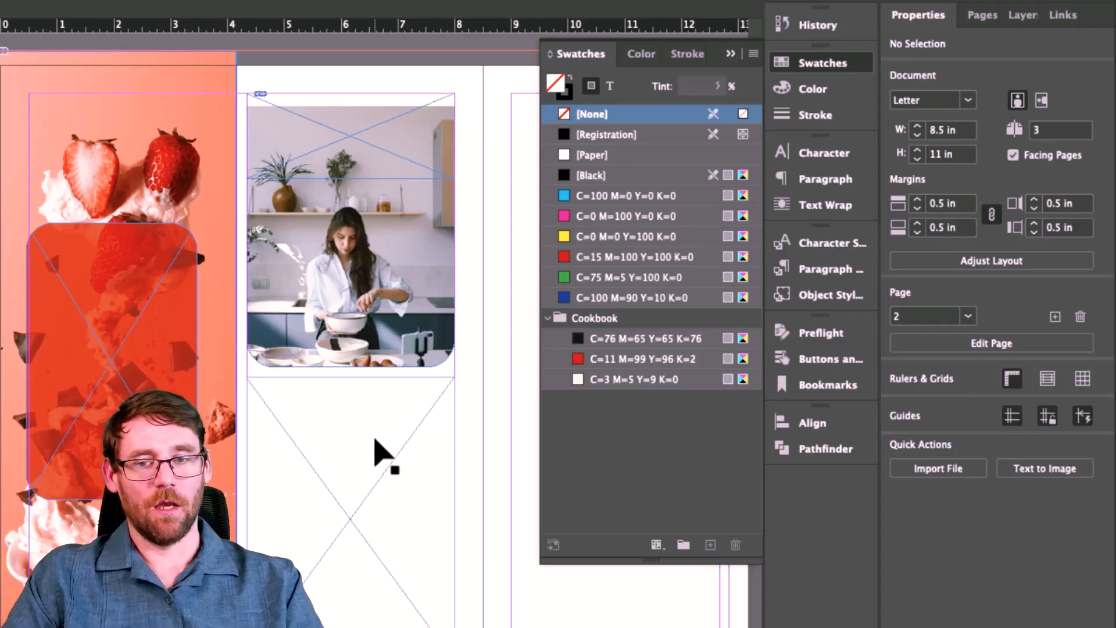
scroll(374, 448, "down", 2)
left_click(326, 398)
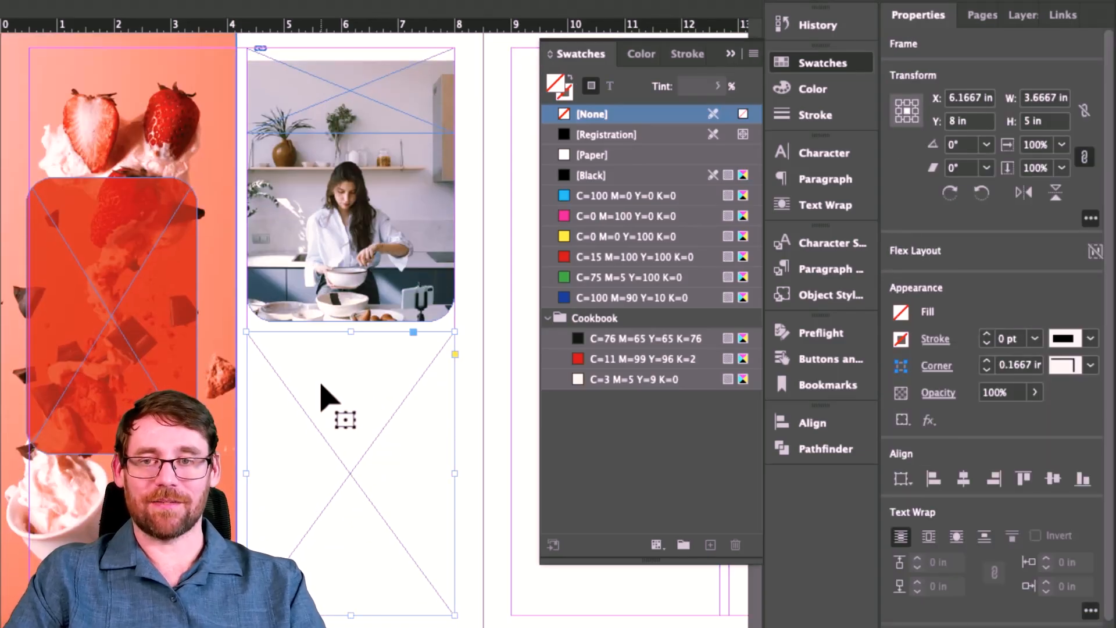
scroll(321, 385, "up", 2)
scroll(321, 385, "left", 1)
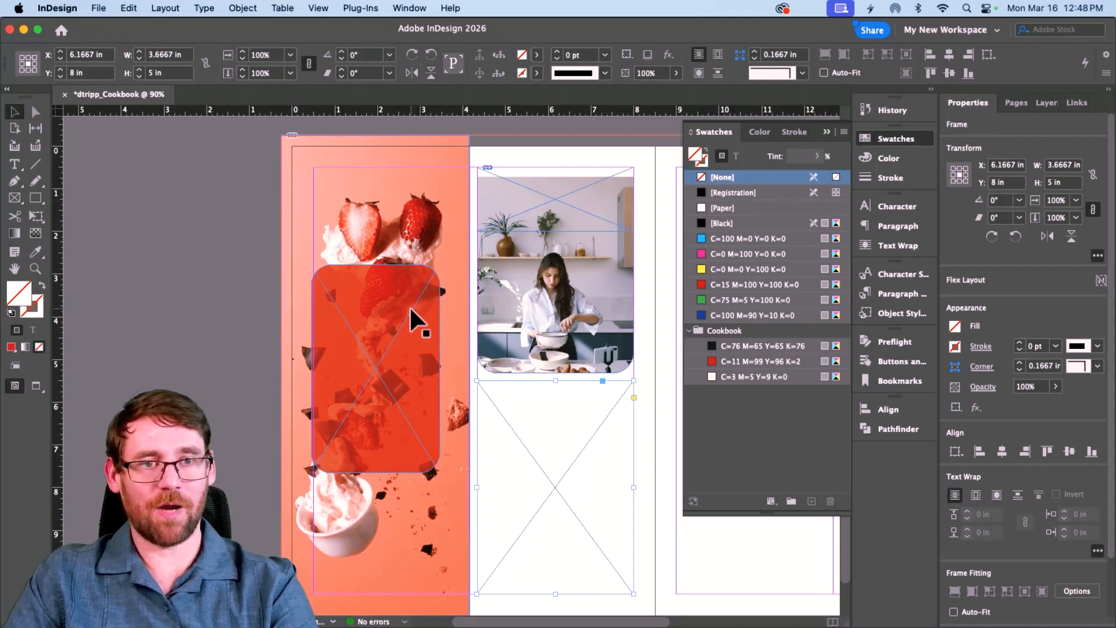
Draw a circle about 5.92 in across over the chef photo with the Ellipse tool and move it up beyond the page's top edge.
left_click(41, 194)
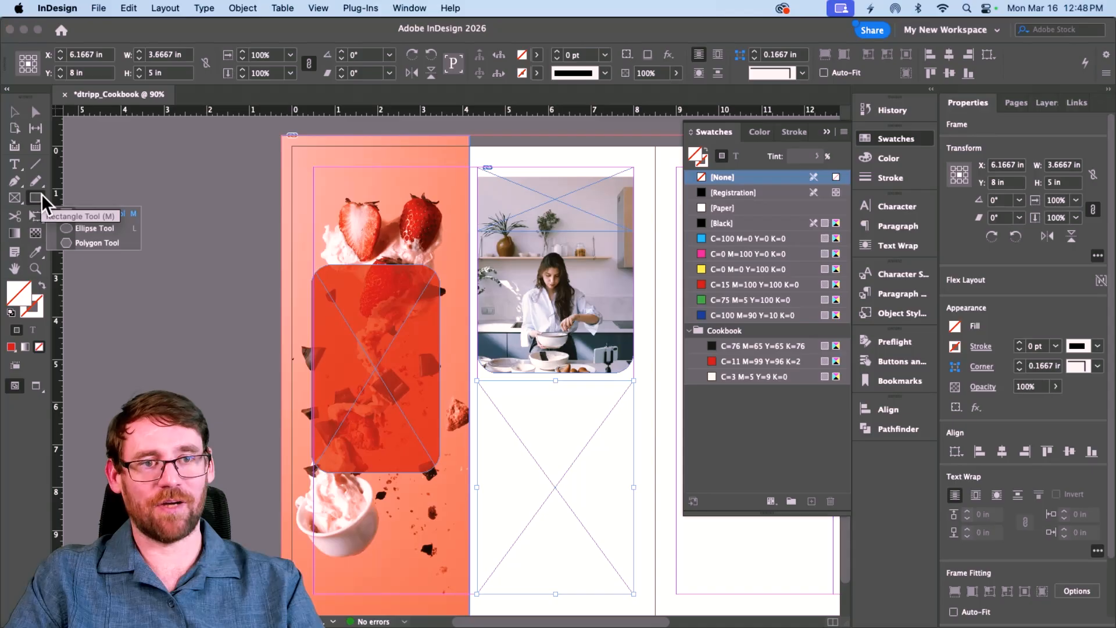
left_click(96, 229)
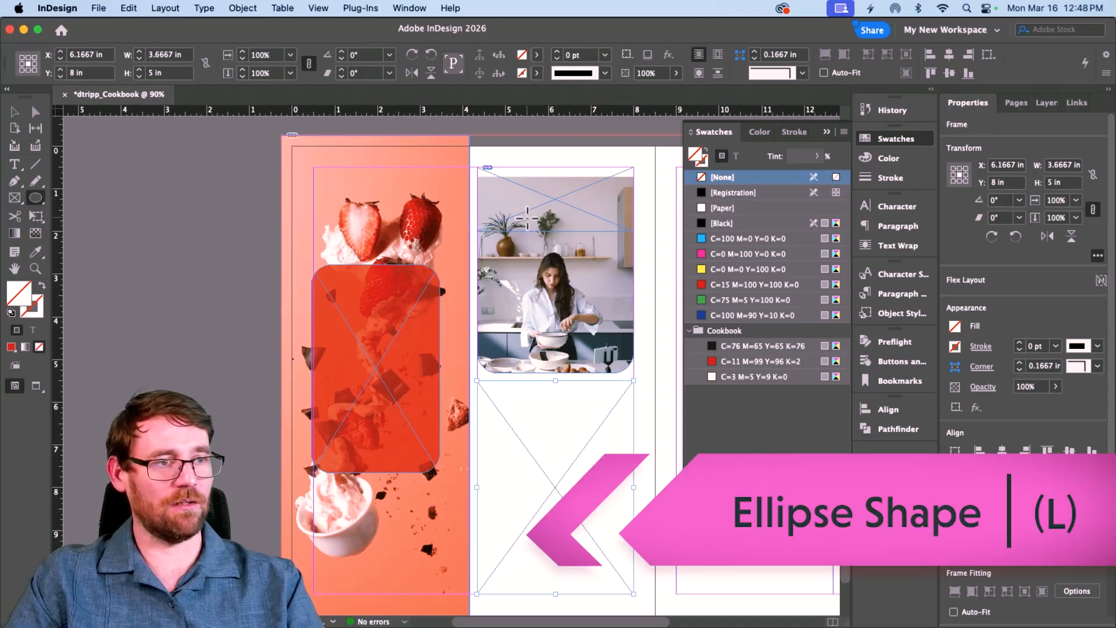
scroll(527, 220, "right", 5)
scroll(527, 220, "up", 1)
scroll(527, 218, "up", 1)
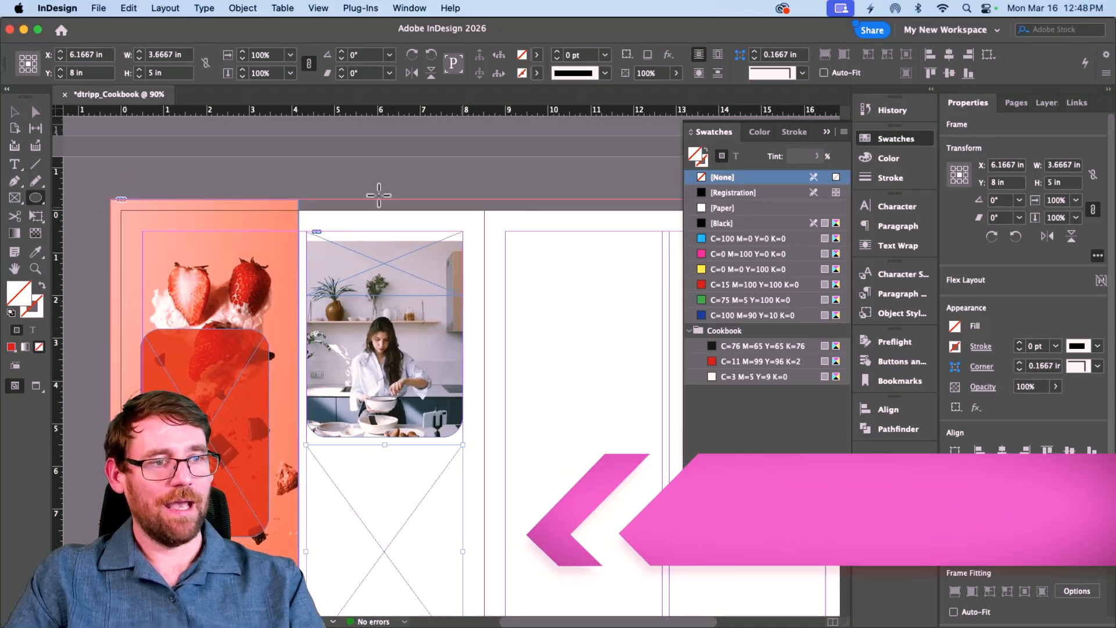
left_click_drag(177, 160, 687, 422)
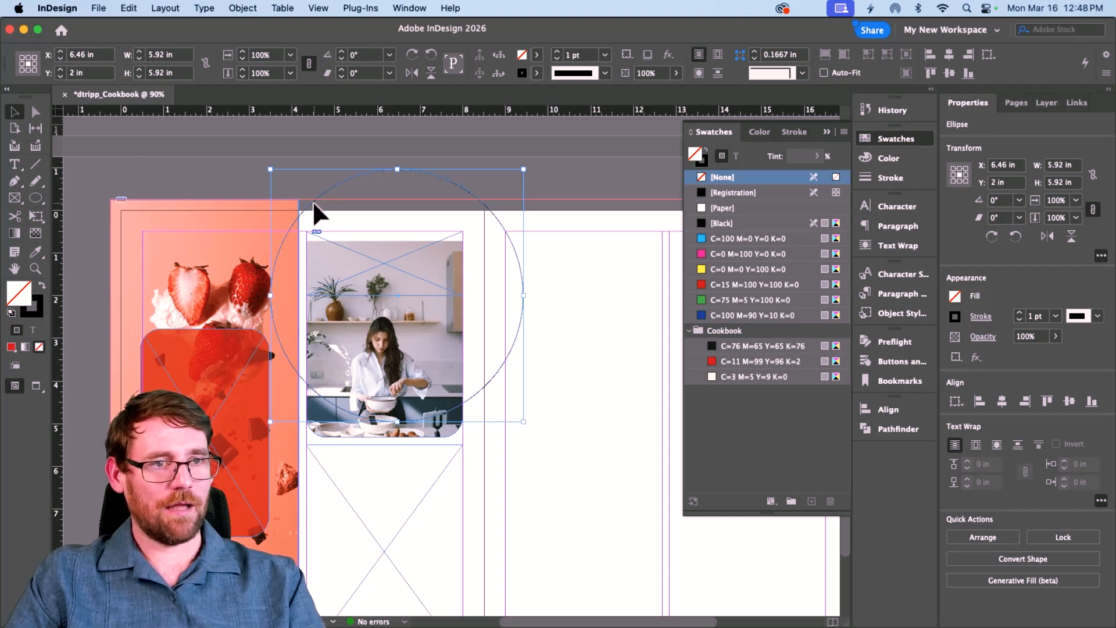
left_click_drag(337, 193, 332, 148)
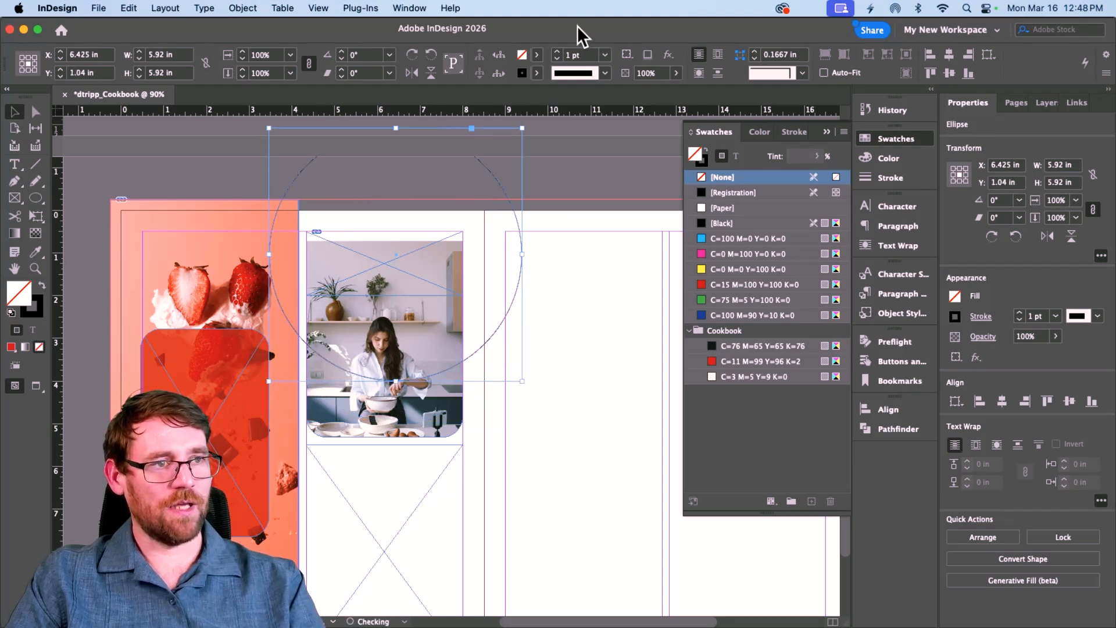
Give the circle the Cookbook red C=11 M=99 Y=96 K=2 as its fill, with no stroke.
left_click(536, 73)
left_click(458, 116)
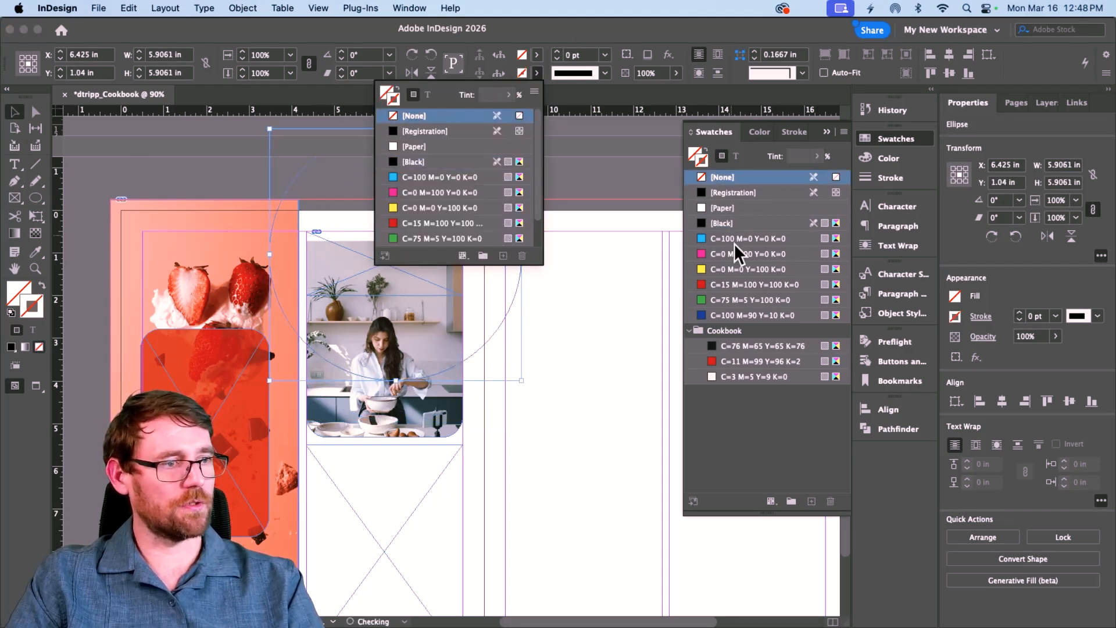
left_click(734, 360)
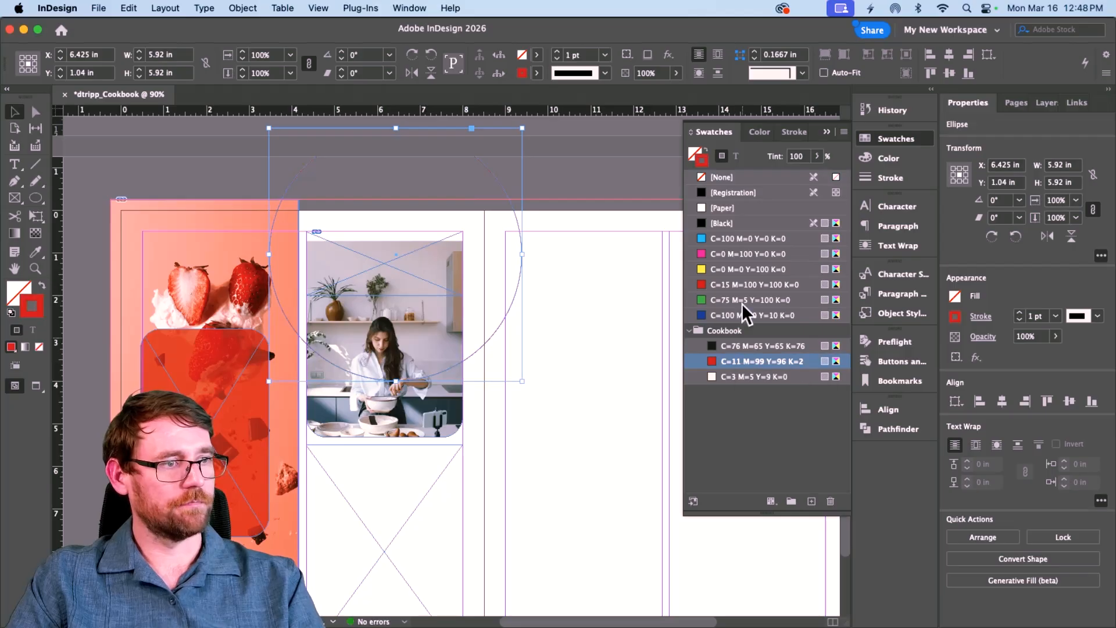
left_click(42, 284)
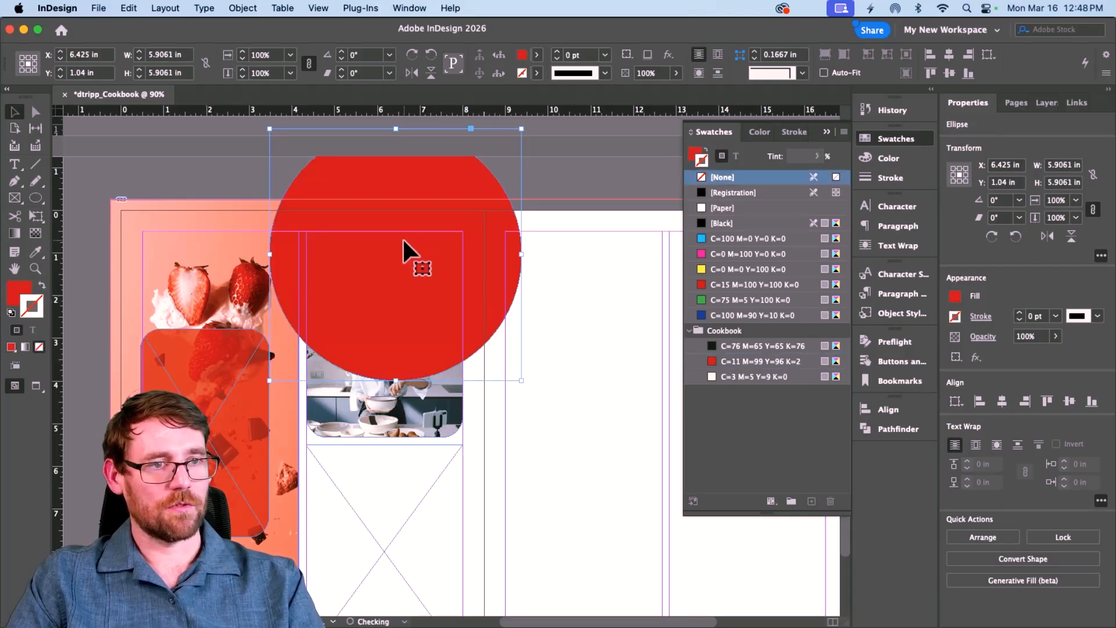
Enlarge the red circle to about 6.03 in, center it above the chef photo at about X 6.17, Y -0.71 in, and check it in Preview mode.
mouse_move(402, 249)
left_mouse_down()
mouse_move(386, 232)
mouse_move(398, 260)
mouse_move(400, 228)
mouse_move(401, 247)
left_mouse_up()
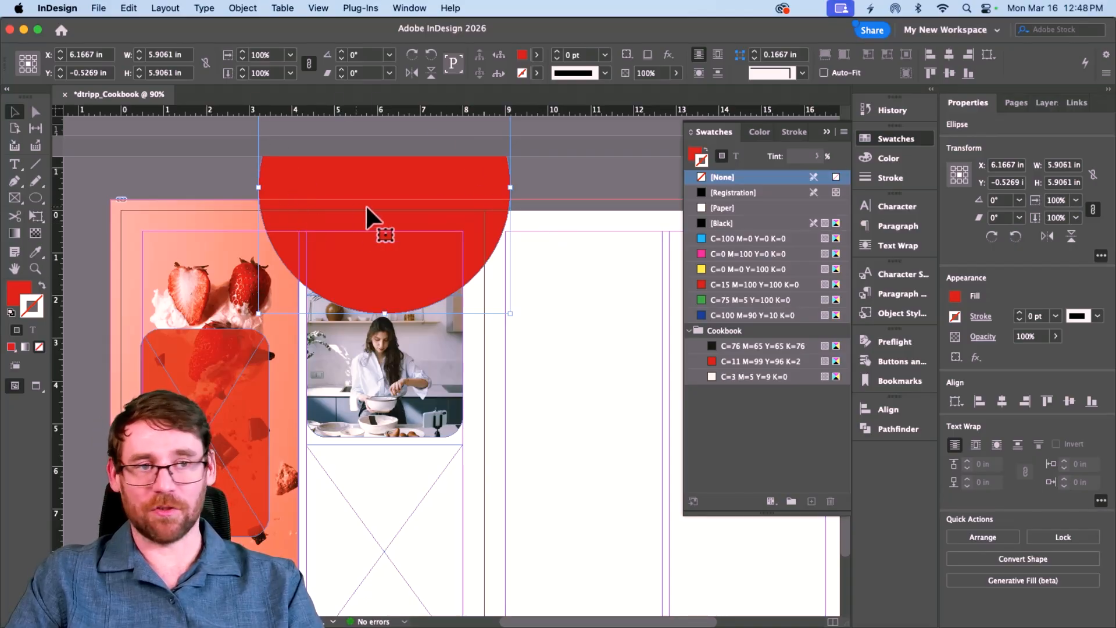
mouse_move(509, 189)
left_mouse_down()
mouse_move(527, 189)
mouse_move(511, 187)
left_mouse_up()
left_click_drag(427, 237, 416, 248)
left_click(218, 179)
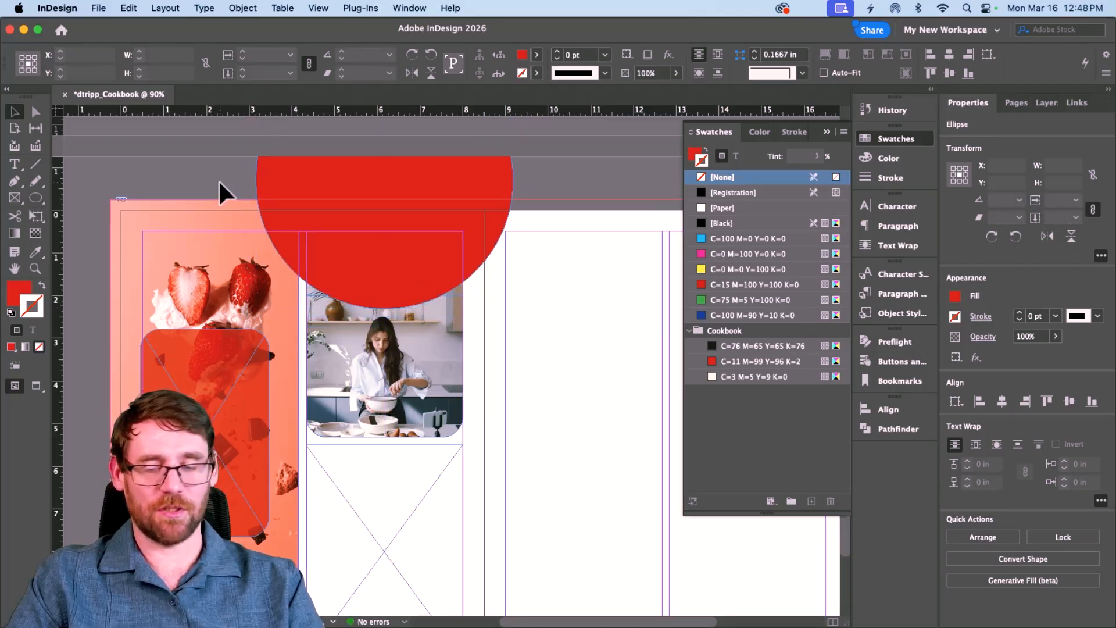
key("w")
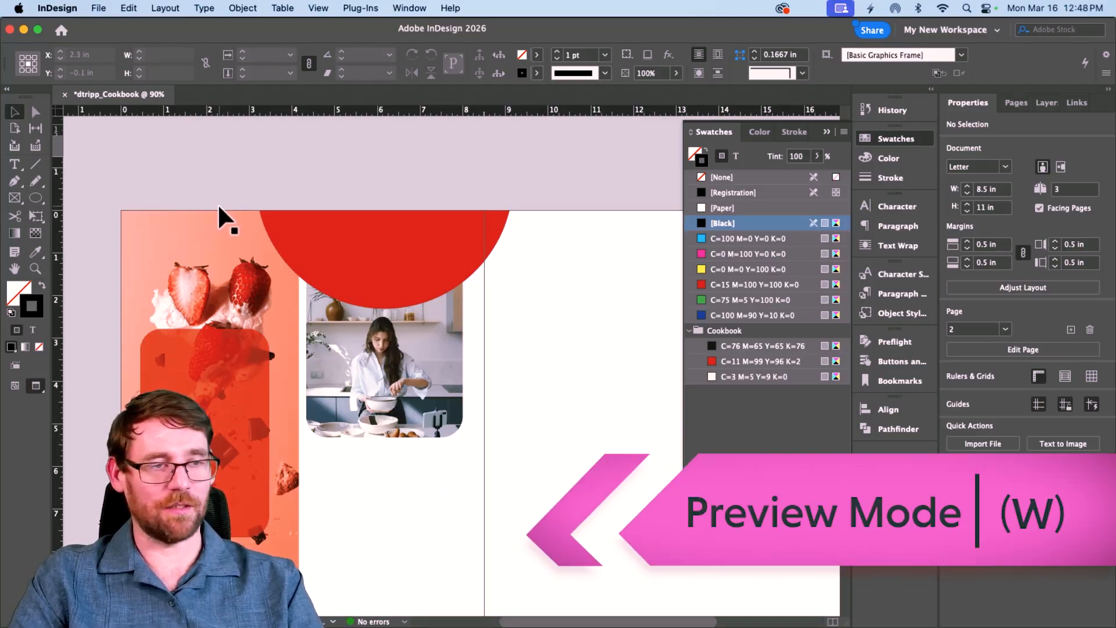
key("w")
Select the 3.6667 × 1.5 in title frame underneath the red circle and bring it to the front.
left_click(381, 247)
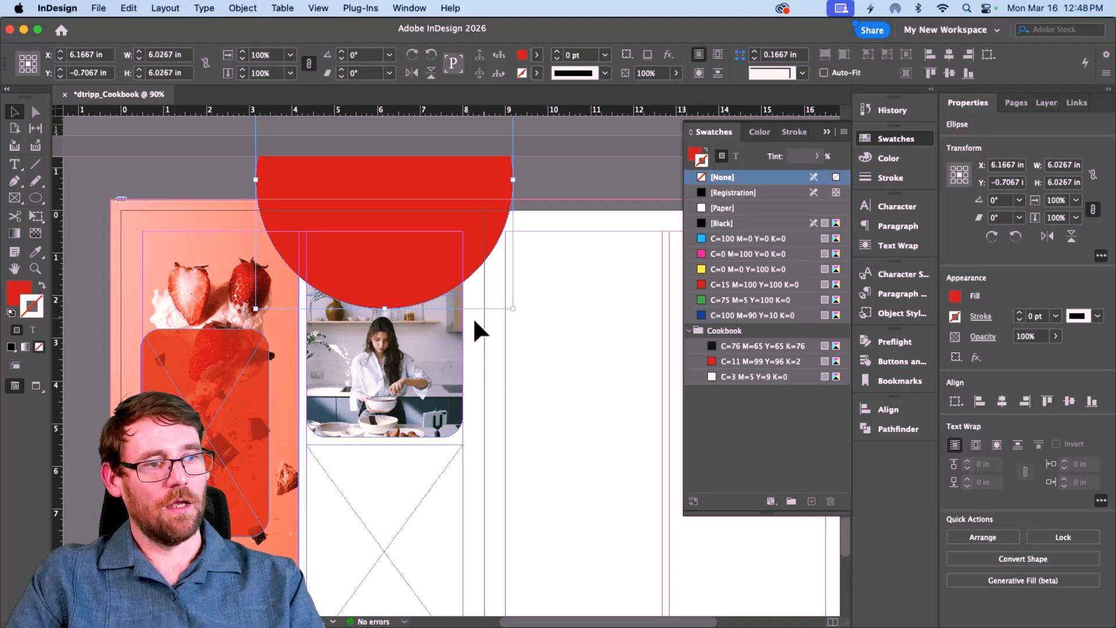
left_click(395, 250)
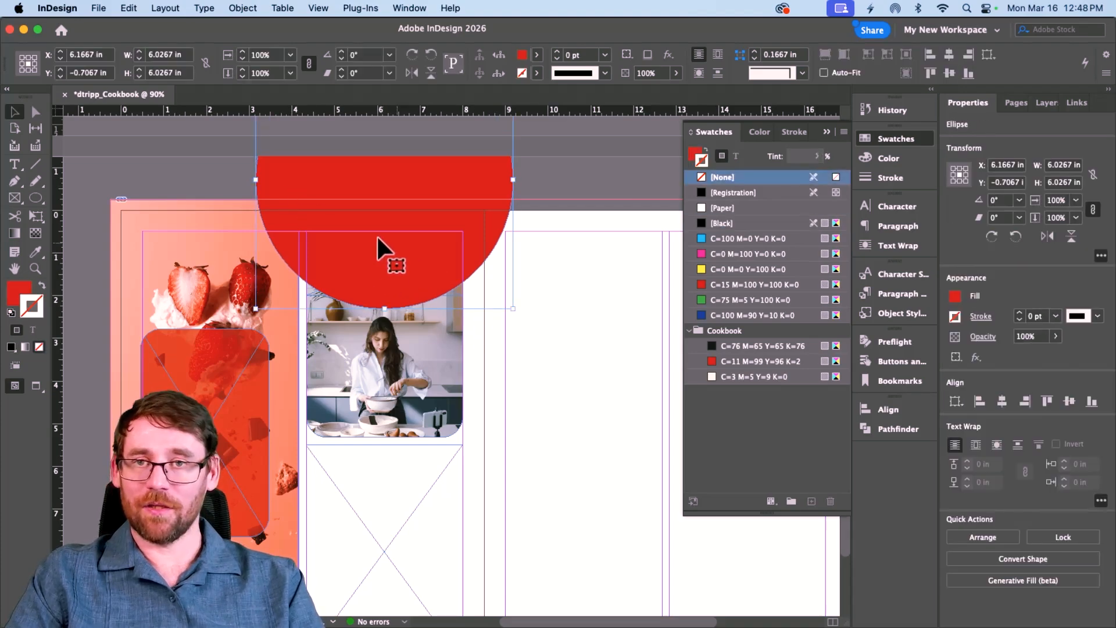
left_click(383, 277)
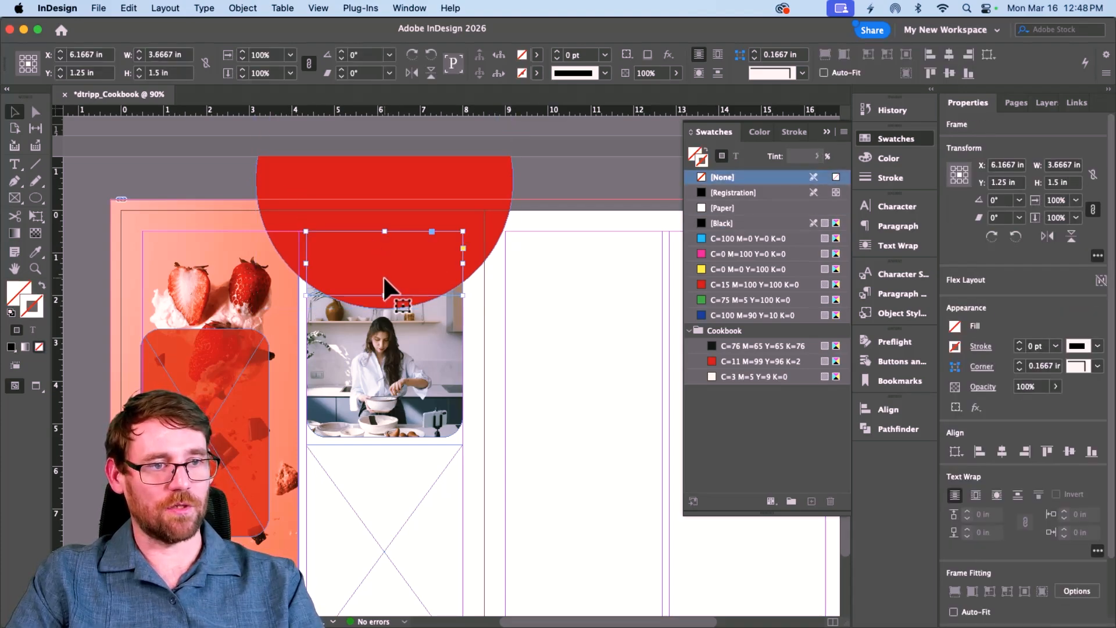
left_click(241, 8)
mouse_move(256, 59)
left_click(402, 60)
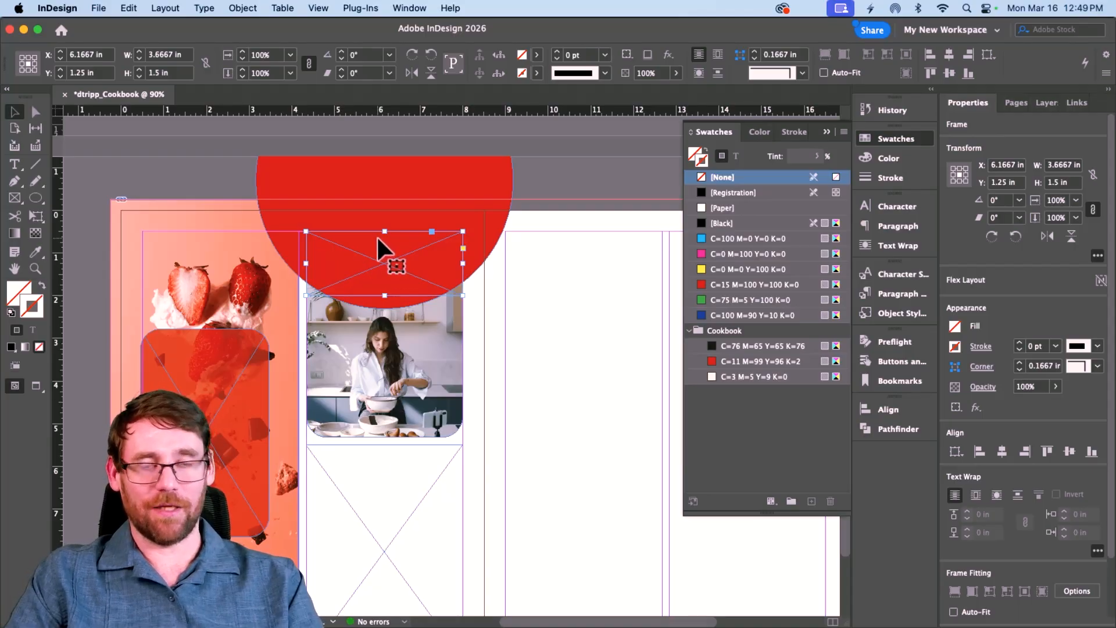
Switch to the Sinfully Delicious Cookbook PDF in Acrobat and read the font, size and caps specifications for the spread's title lines.
key("super+Tab")
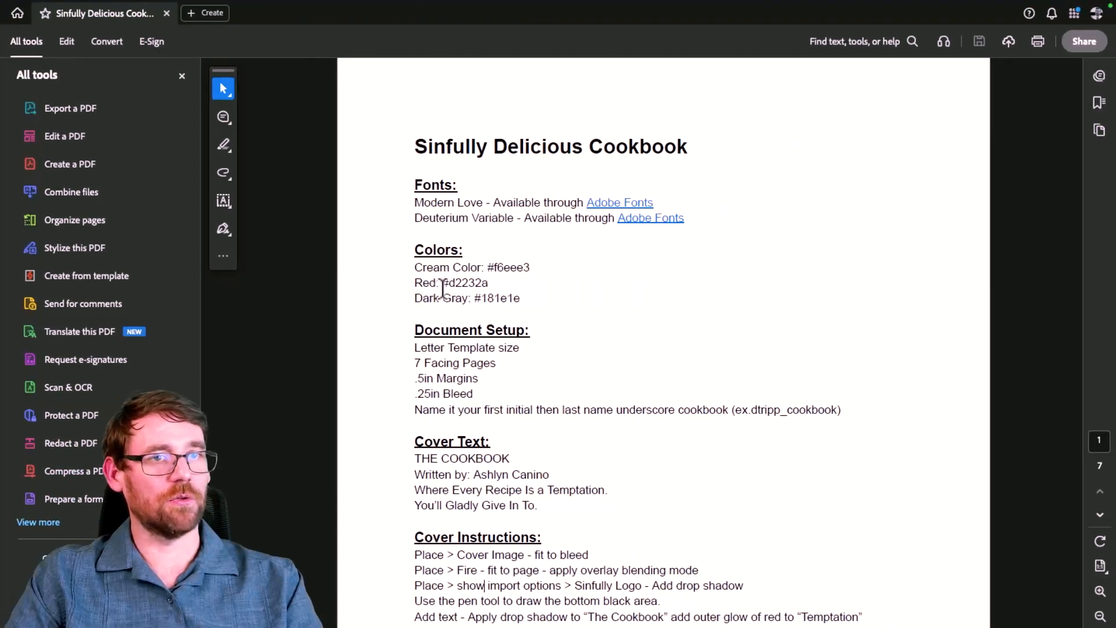
scroll(540, 288, "down", 3)
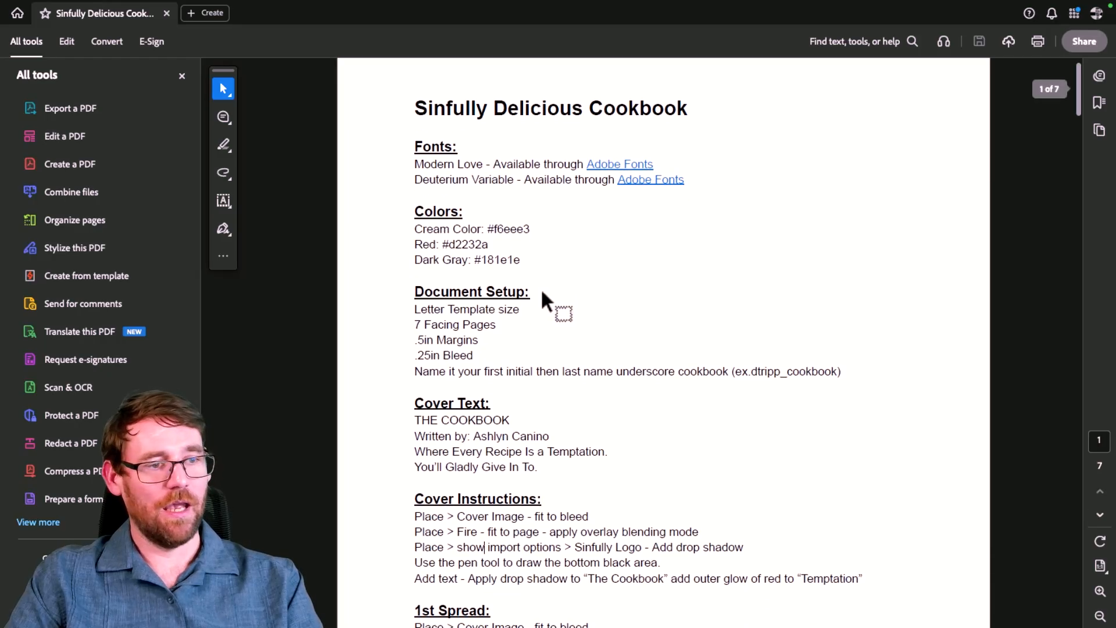
scroll(545, 290, "down", 10)
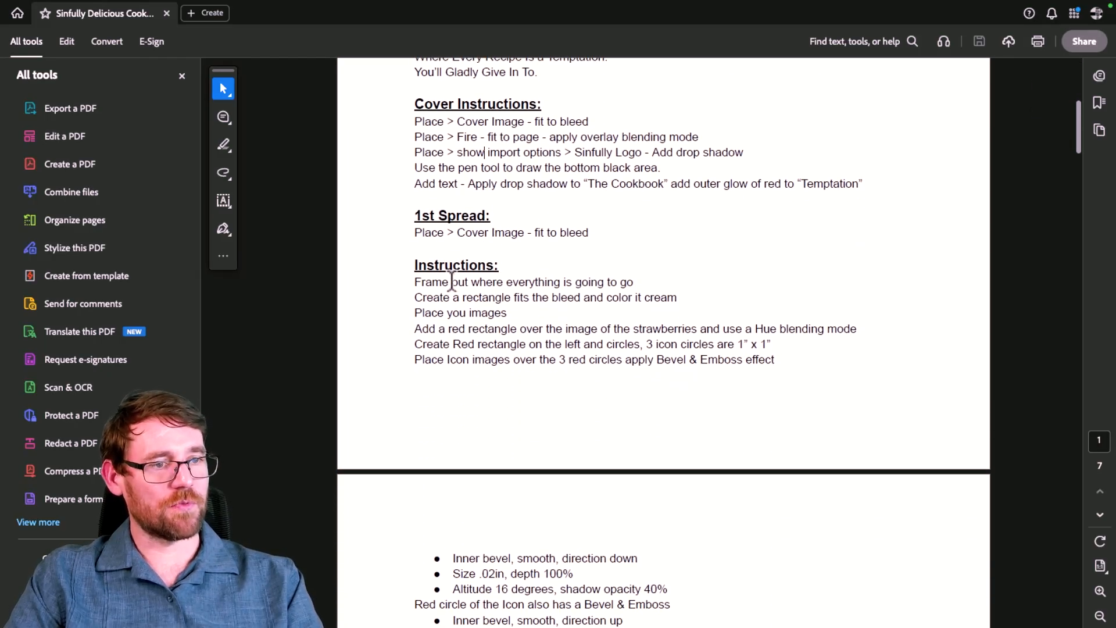
scroll(437, 273, "down", 13)
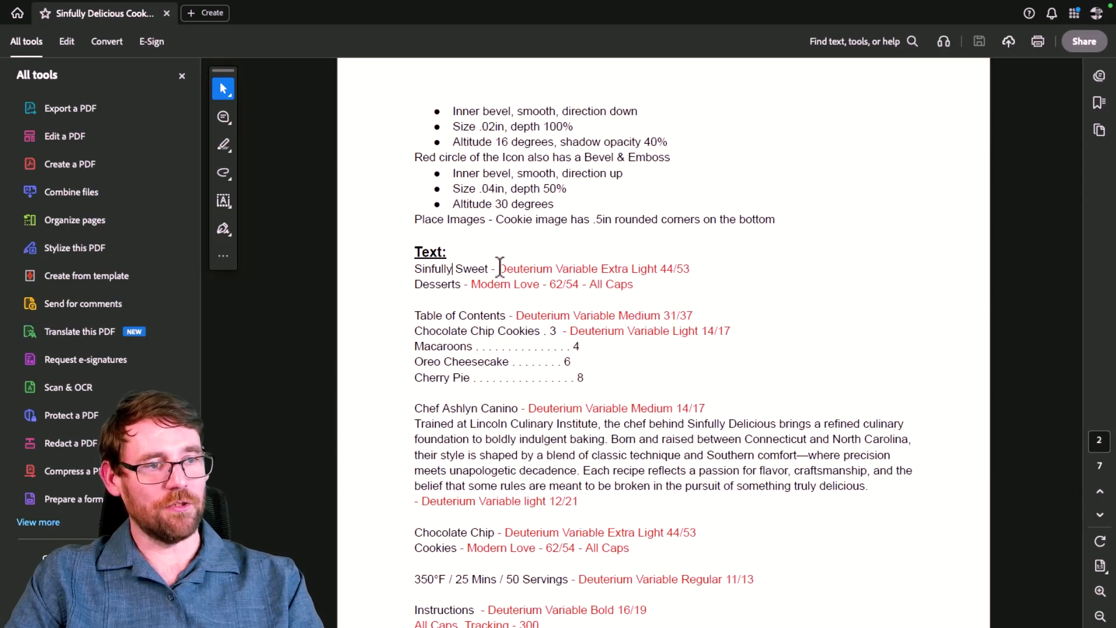
left_click_drag(492, 268, 694, 267)
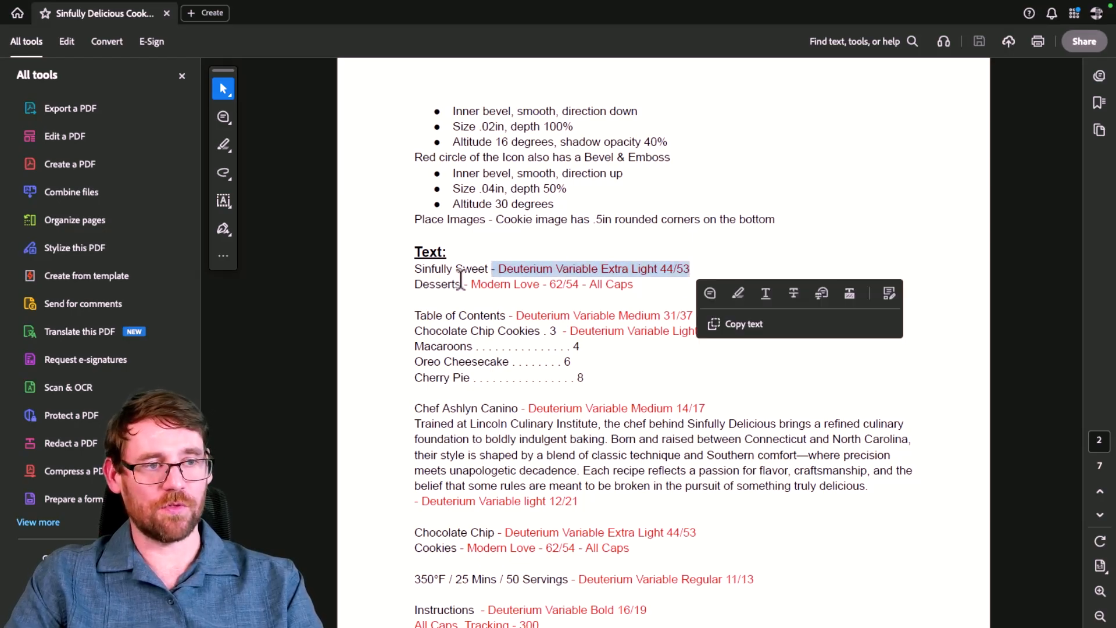
left_click_drag(463, 279, 649, 279)
left_click(551, 284)
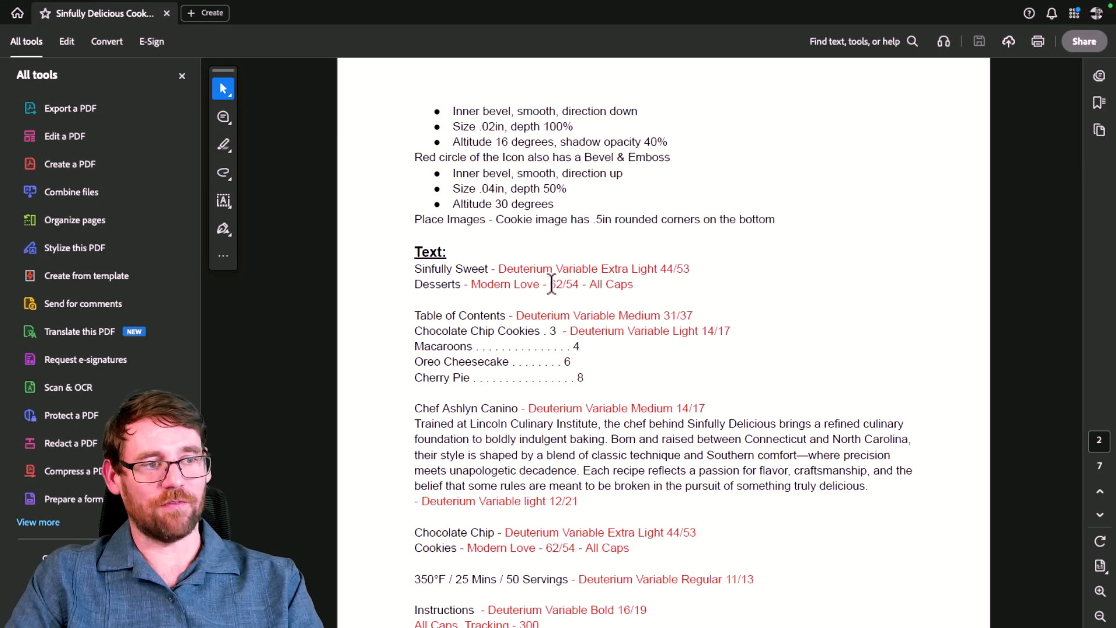
left_click_drag(561, 284, 634, 282)
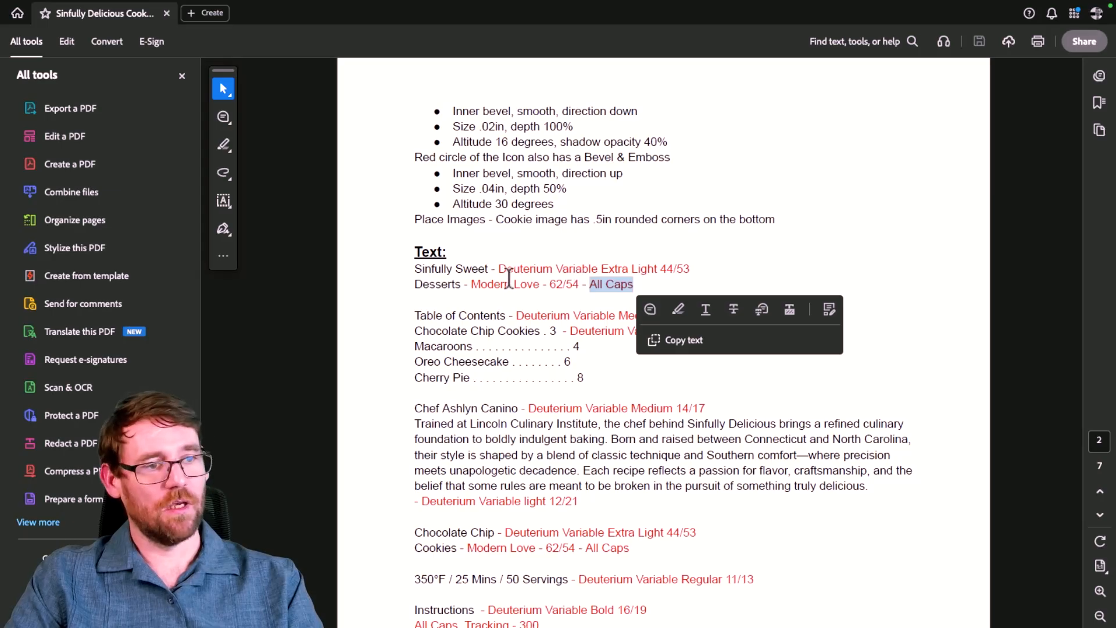
Copy "Sinfully Sweet" from the PDF, paste it into the title frame in InDesign, and add "Desserts" on a second line.
left_click_drag(488, 268, 415, 270)
key("super+c")
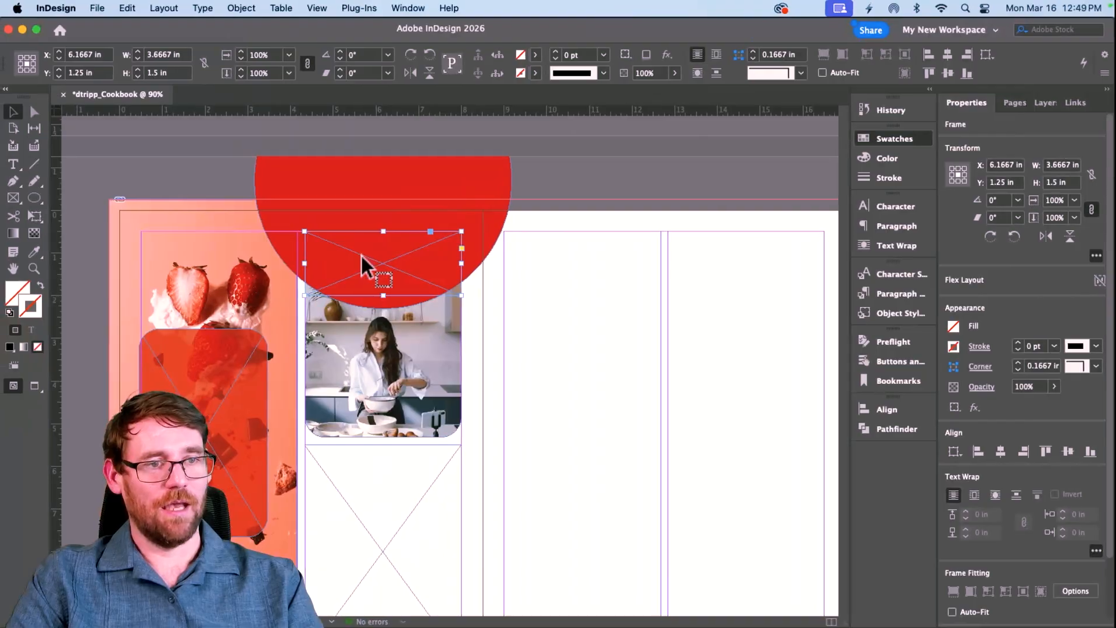
key("F5")
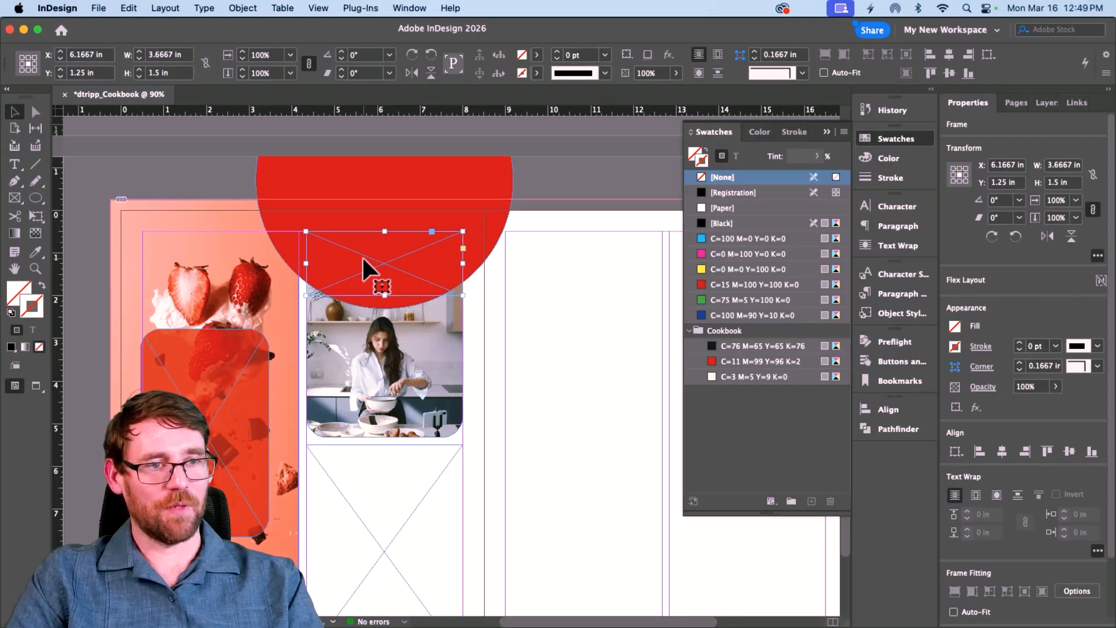
key("t")
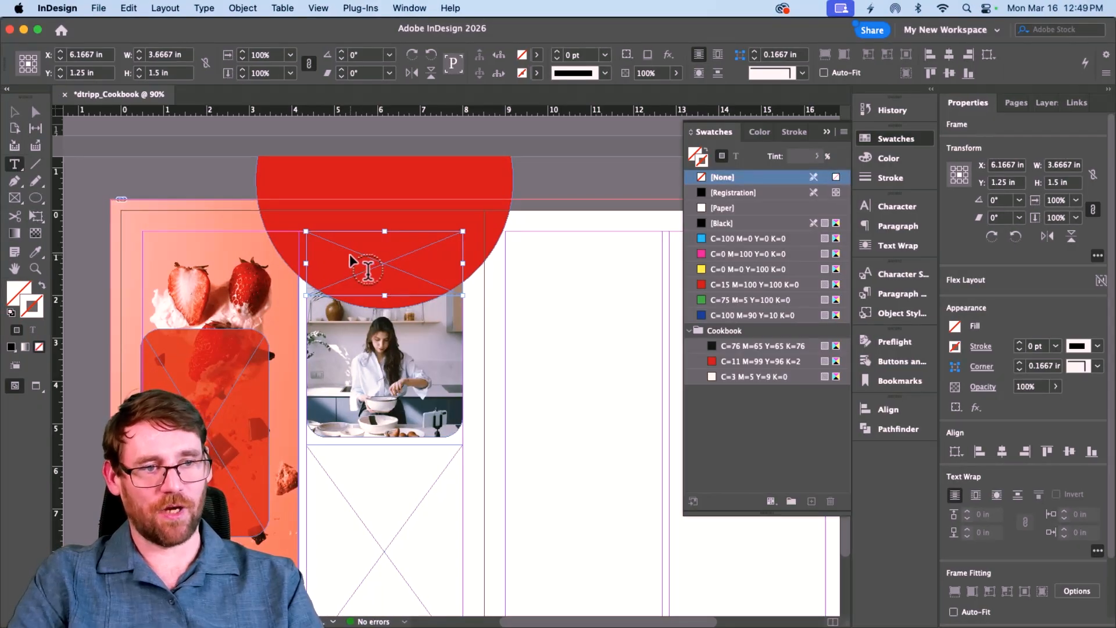
left_click(351, 250)
key("super+v")
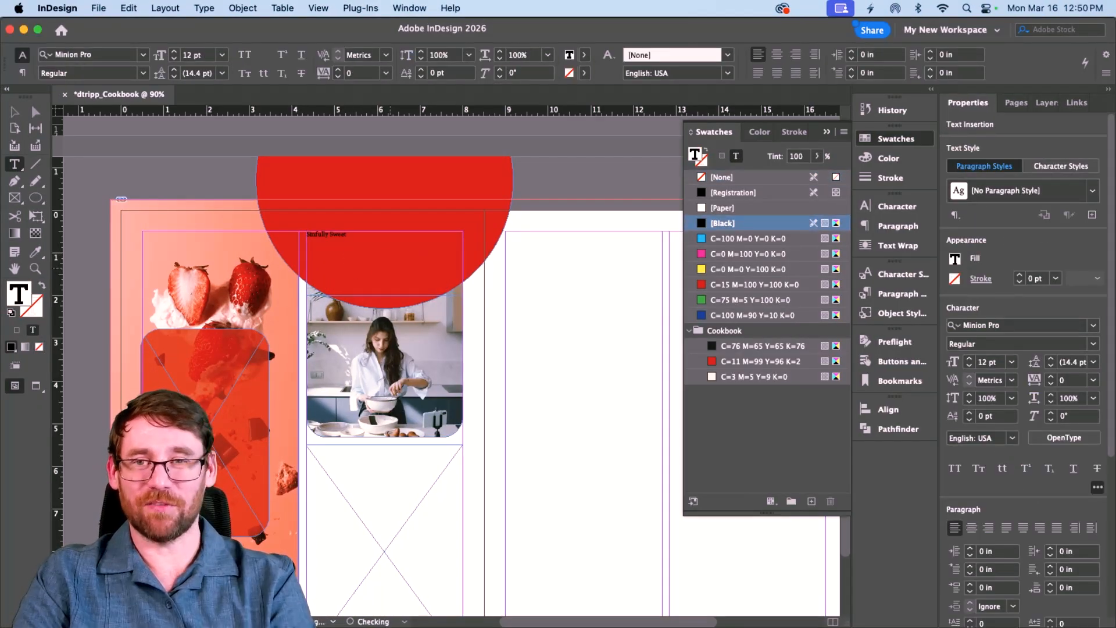
type("Desser")
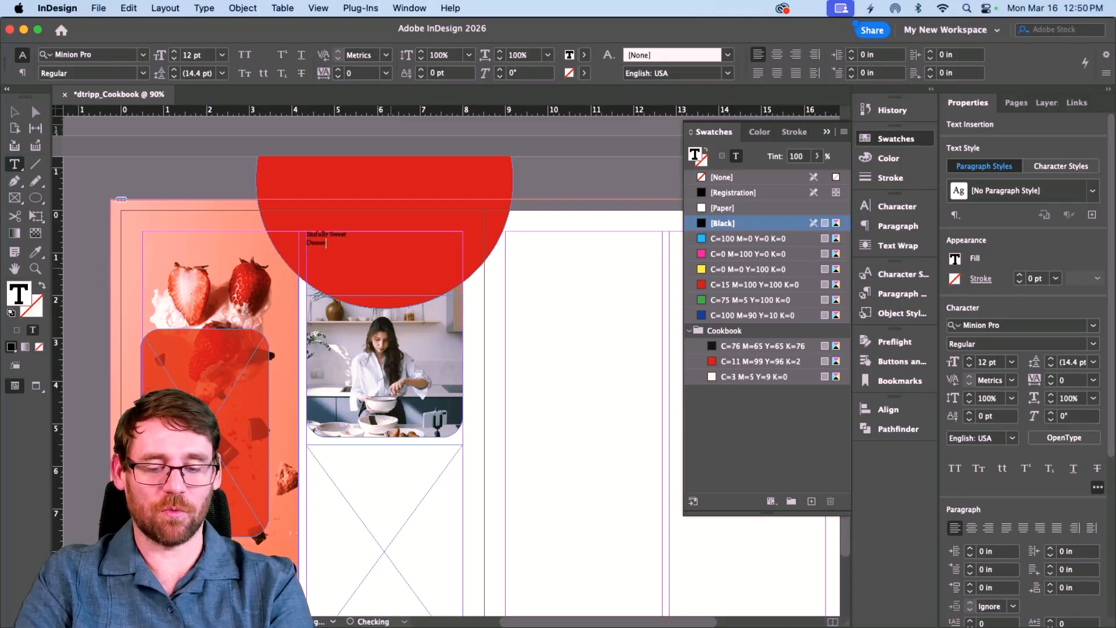
type("ts")
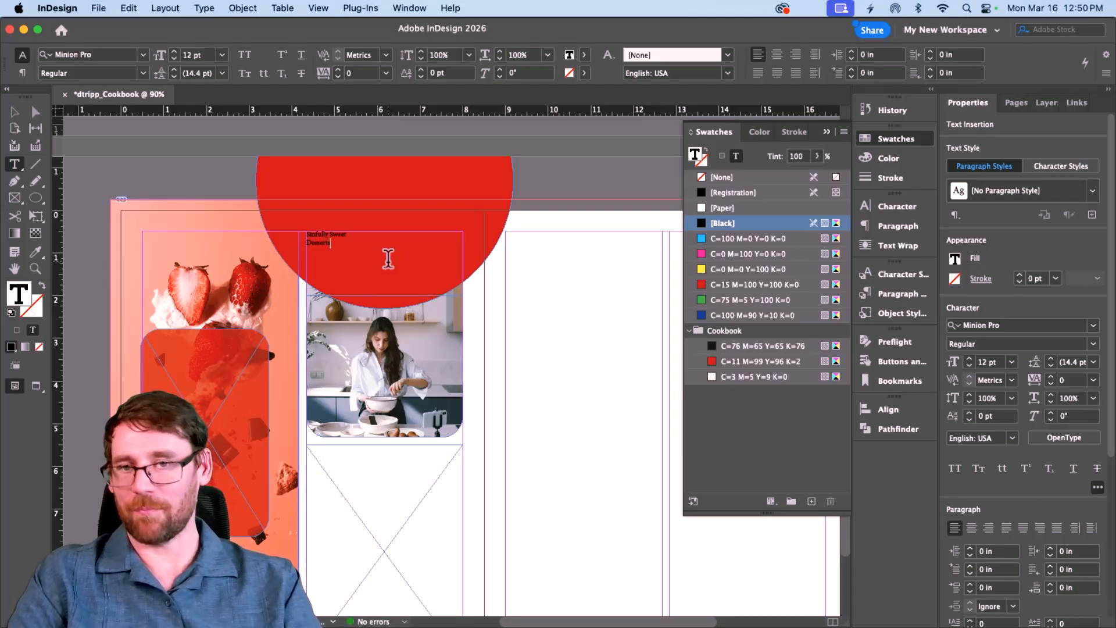
Set the "Sinfully Sweet" line in Deuterium Variable with the Light style.
left_click_drag(352, 234, 295, 236)
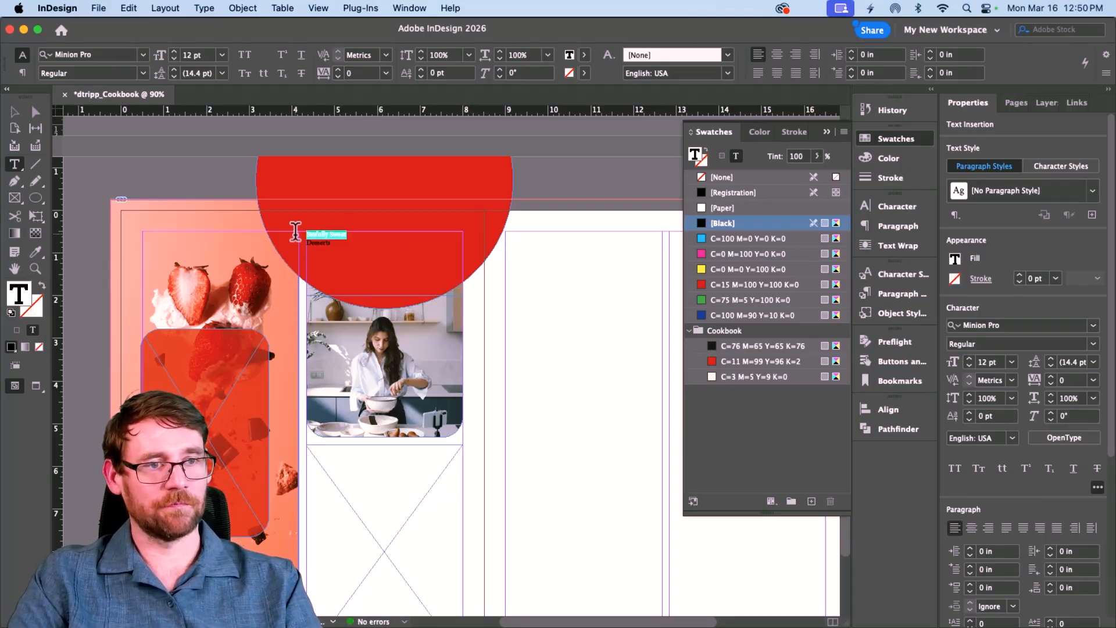
left_click(143, 53)
left_click(143, 54)
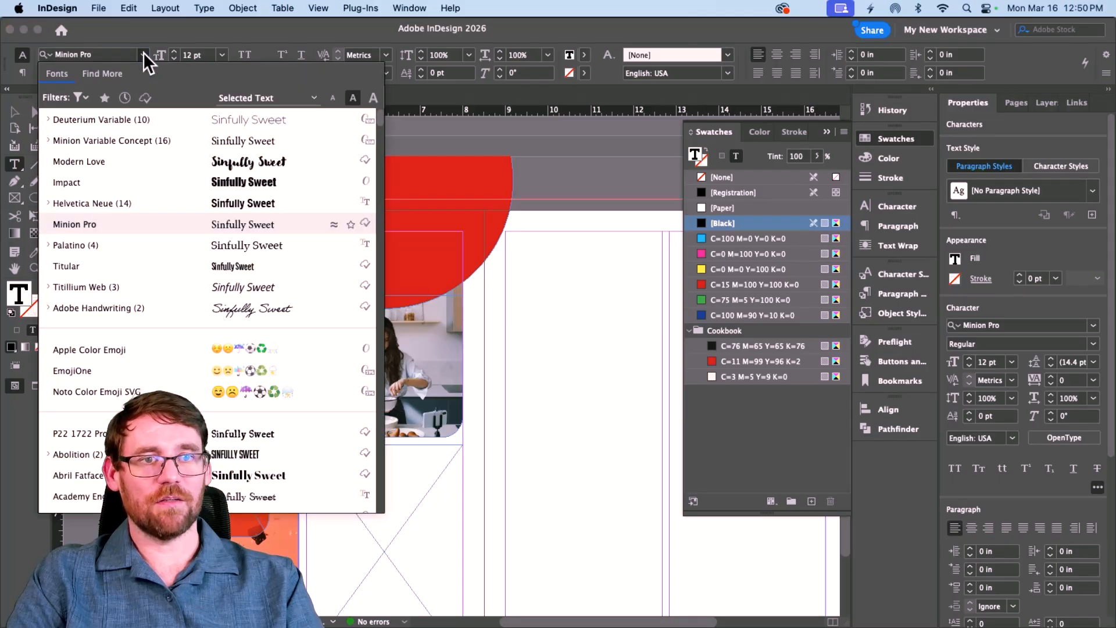
left_click(127, 119)
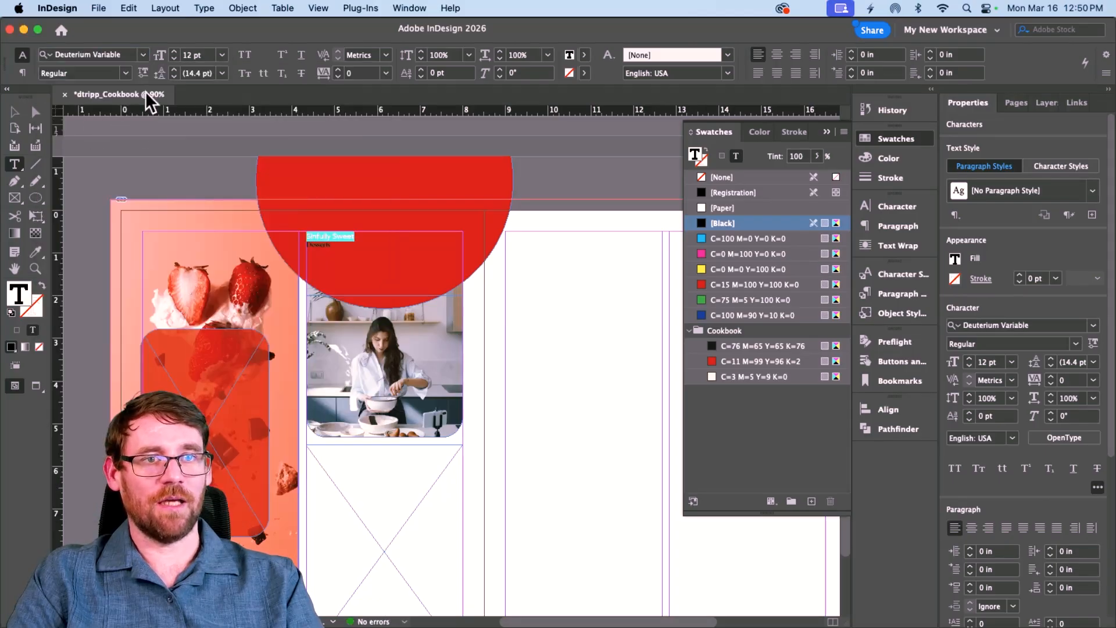
left_click(124, 73)
left_click(99, 119)
Set the "Sinfully Sweet" line's font size to 39 pt so it fits on one line across the title frame.
left_click(175, 51)
left_click(174, 51)
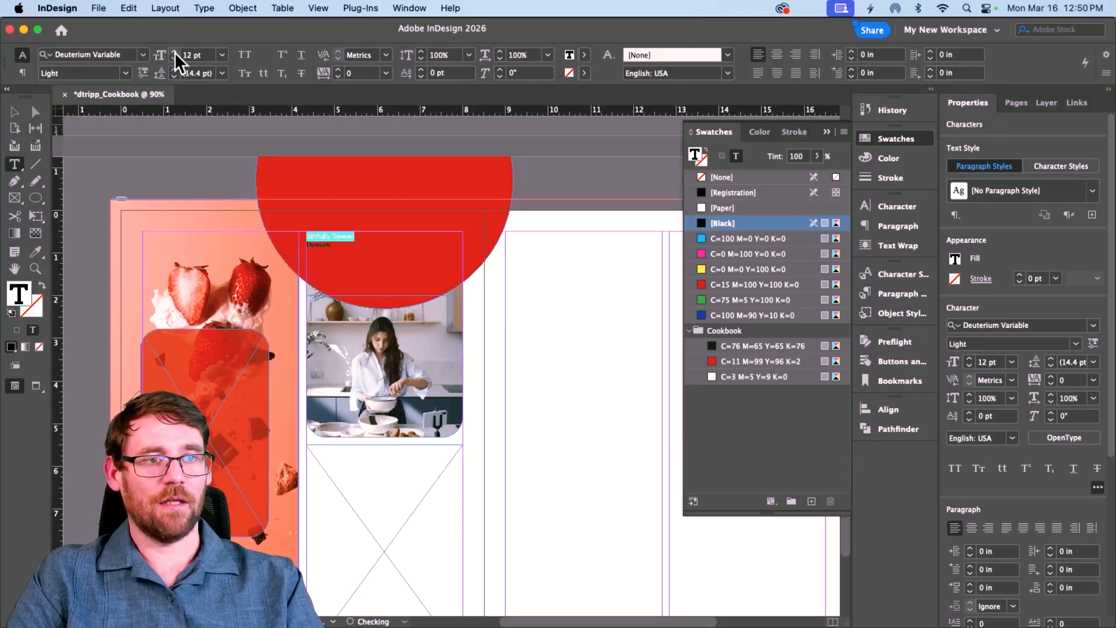
left_click(174, 51)
left_click(174, 52)
left_click(174, 51)
left_click(174, 51)
left_click(174, 51)
left_click(174, 52)
left_click(175, 51)
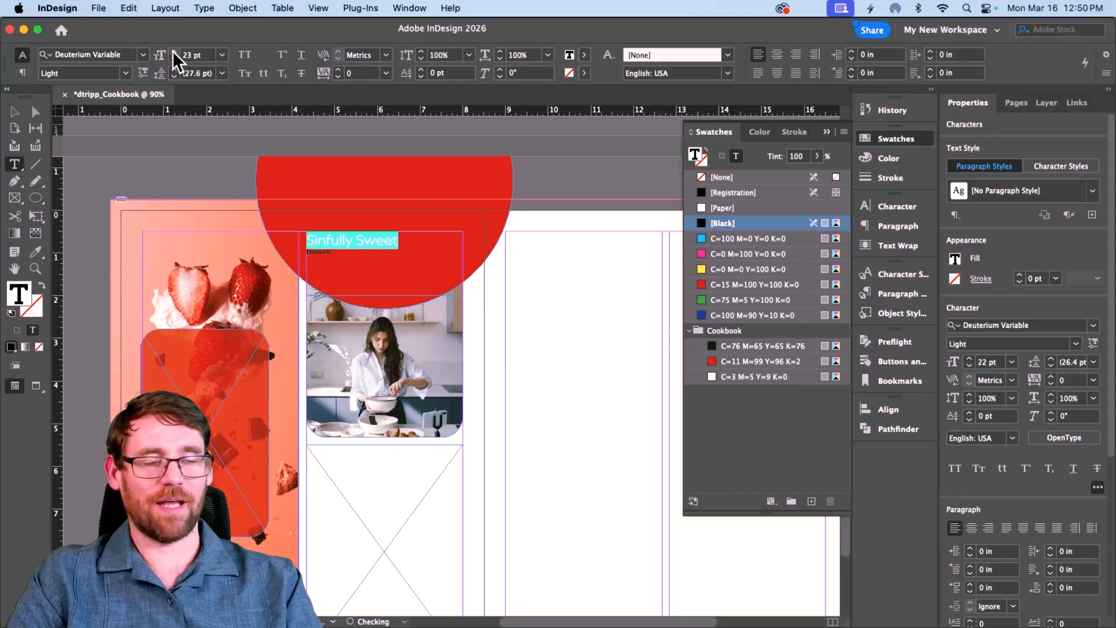
left_click(174, 51)
left_click(174, 51)
left_click(174, 51)
left_click(174, 51)
left_click(175, 51)
left_click(174, 51)
left_click(174, 51)
left_click(174, 51)
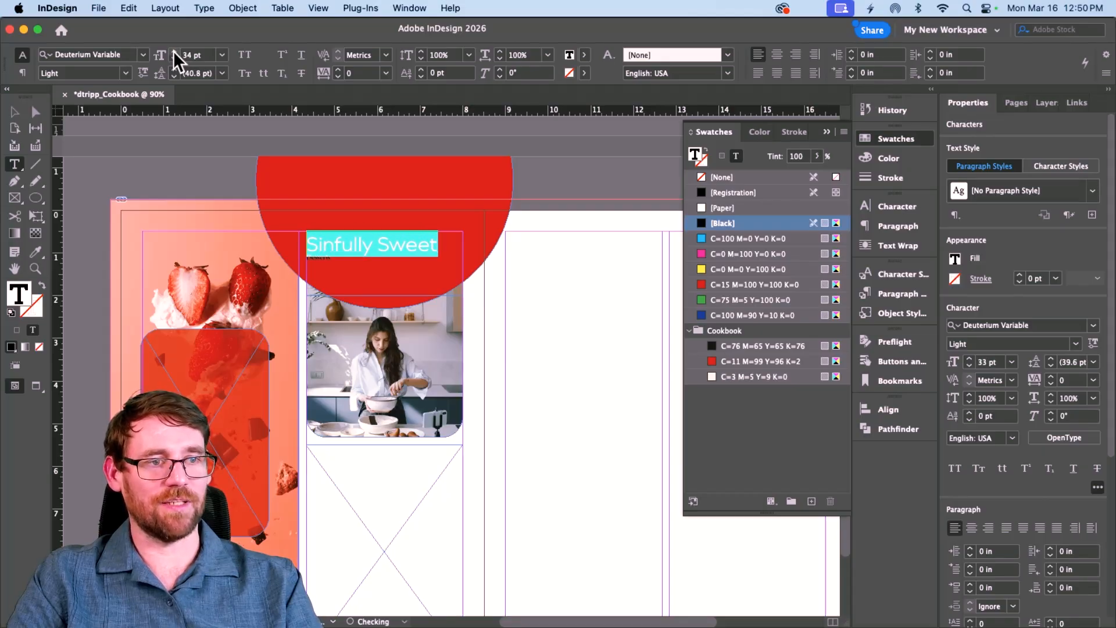
left_click(175, 52)
left_click(174, 51)
left_click(175, 52)
left_click(175, 51)
left_click(174, 51)
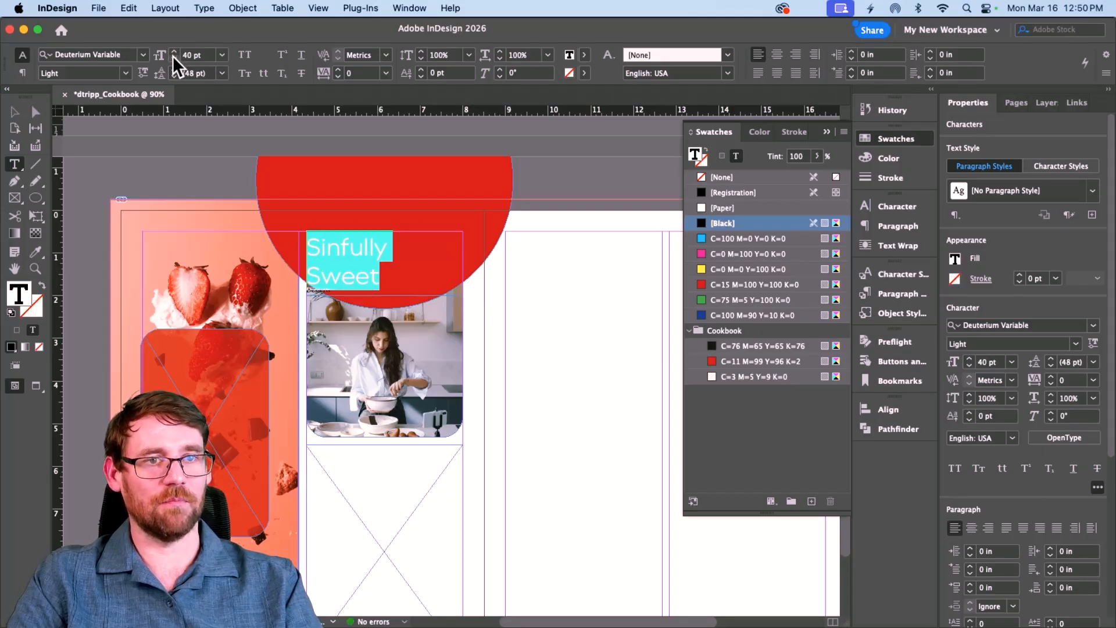
left_click(174, 58)
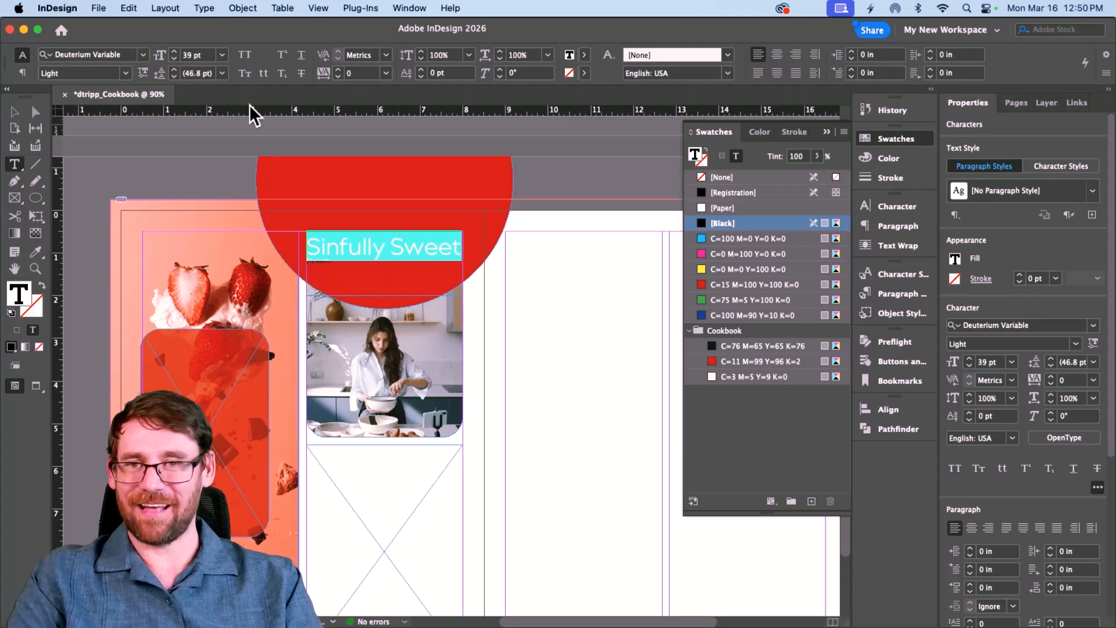
Check the font style and size specified for "Sinfully Sweet" in the Acrobat PDF, and return to InDesign.
key("ctrl+Right")
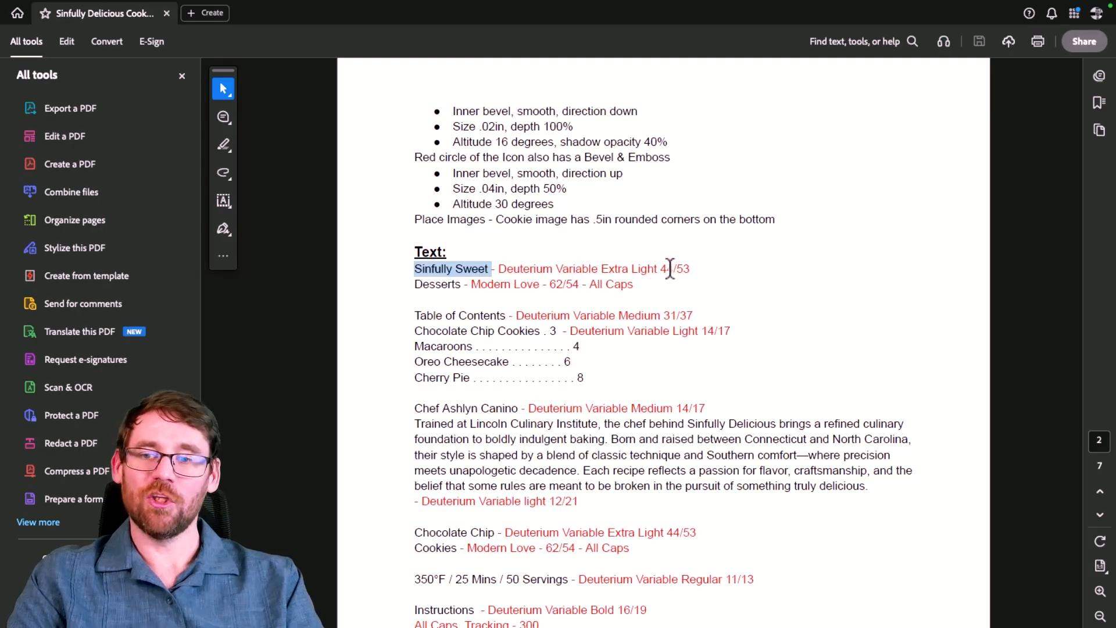
key("ctrl+Left")
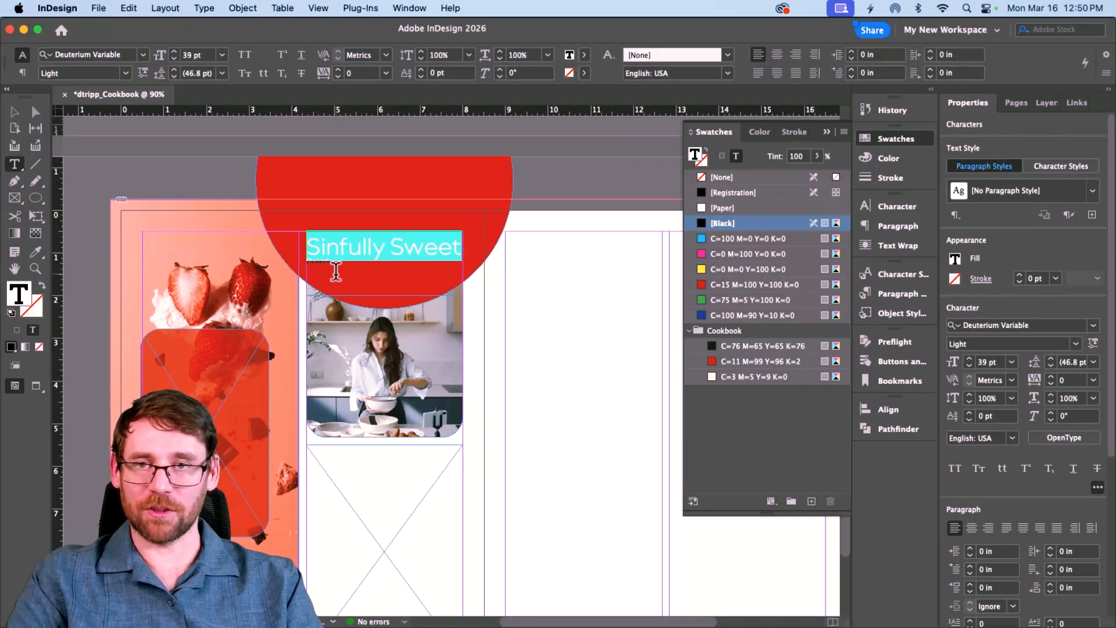
key("Escape")
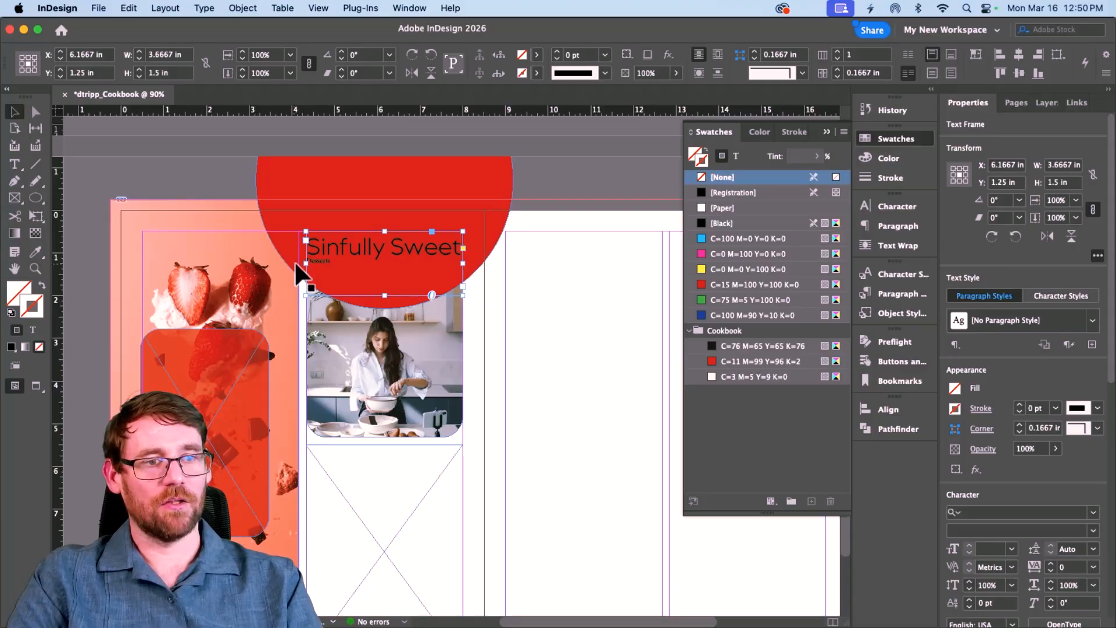
left_click_drag(307, 265, 293, 264)
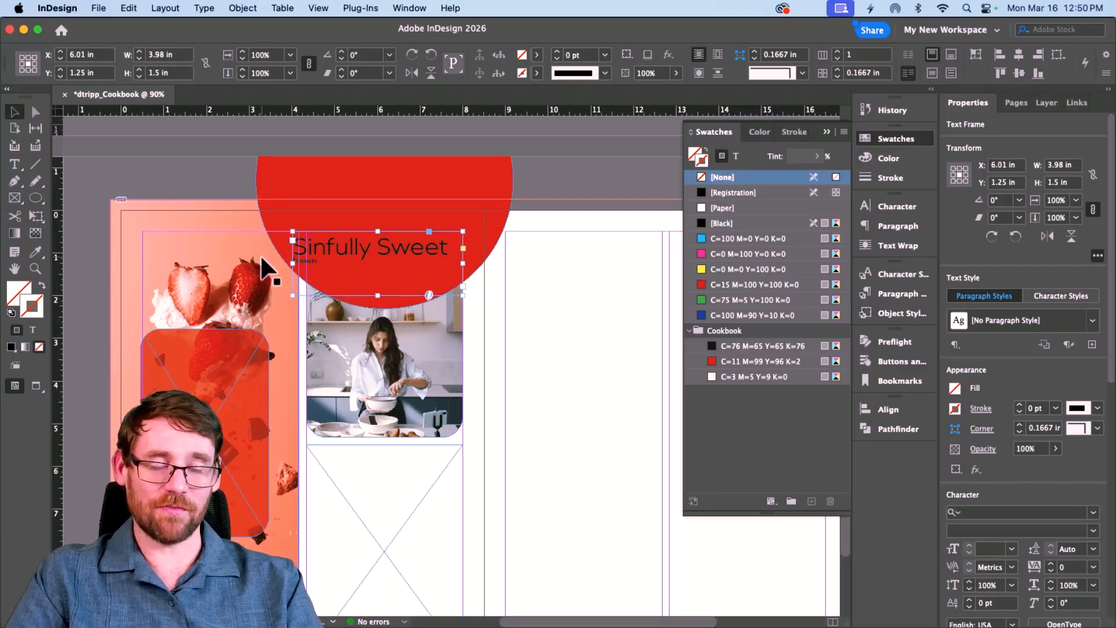
key("super+z")
Apply the ExtraLight style to the "Sinfully Sweet" line and fill its text with the Paper swatch.
triple_click(374, 249)
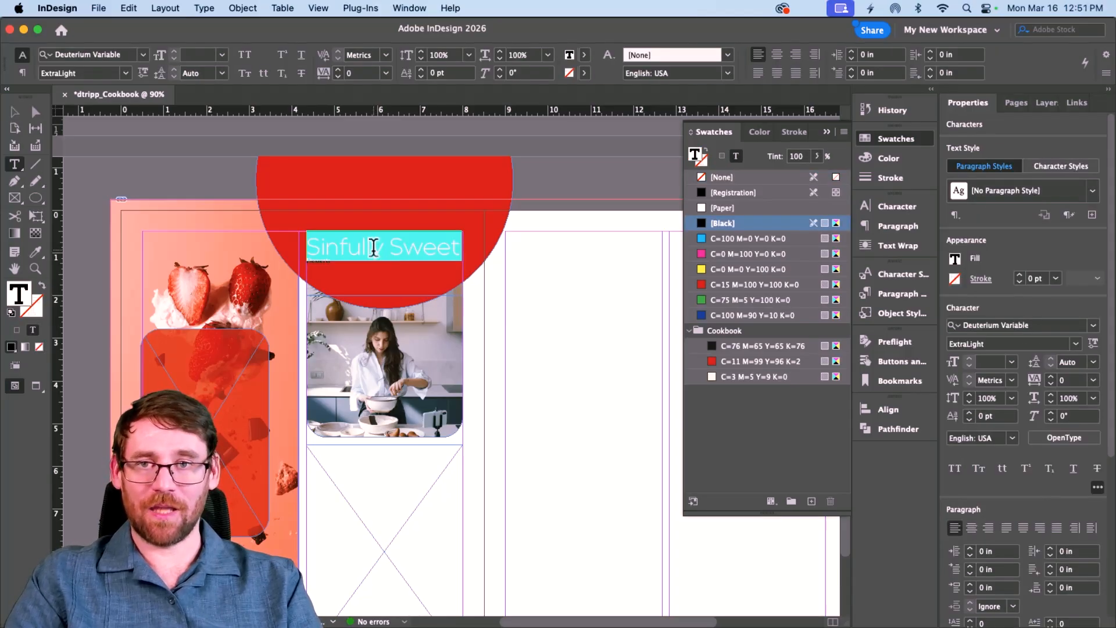
left_click(374, 247)
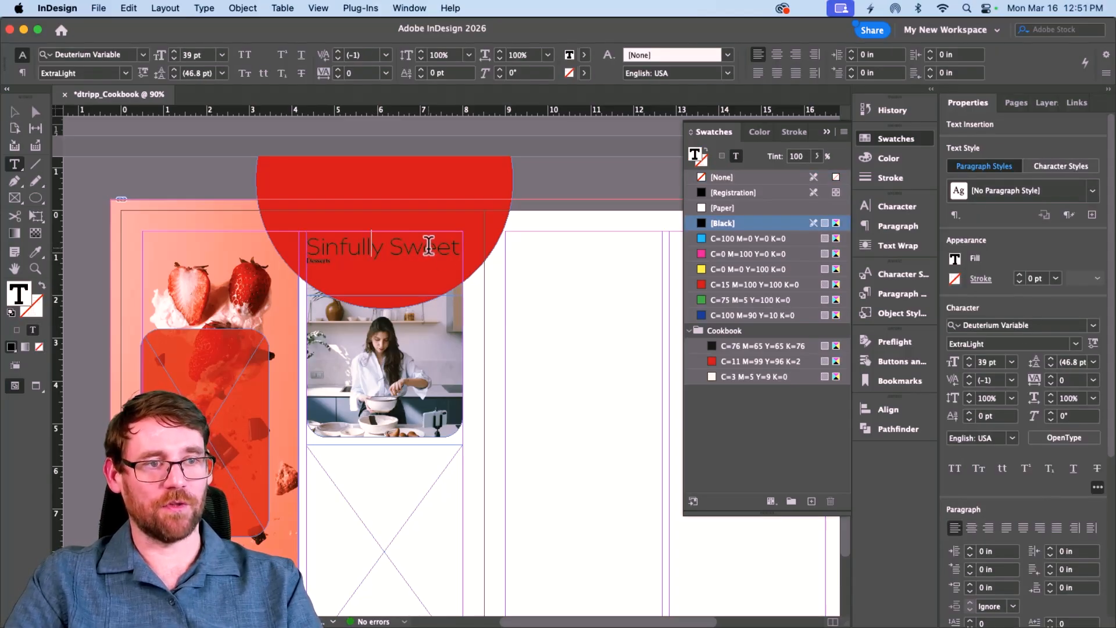
triple_click(429, 245)
left_click(585, 55)
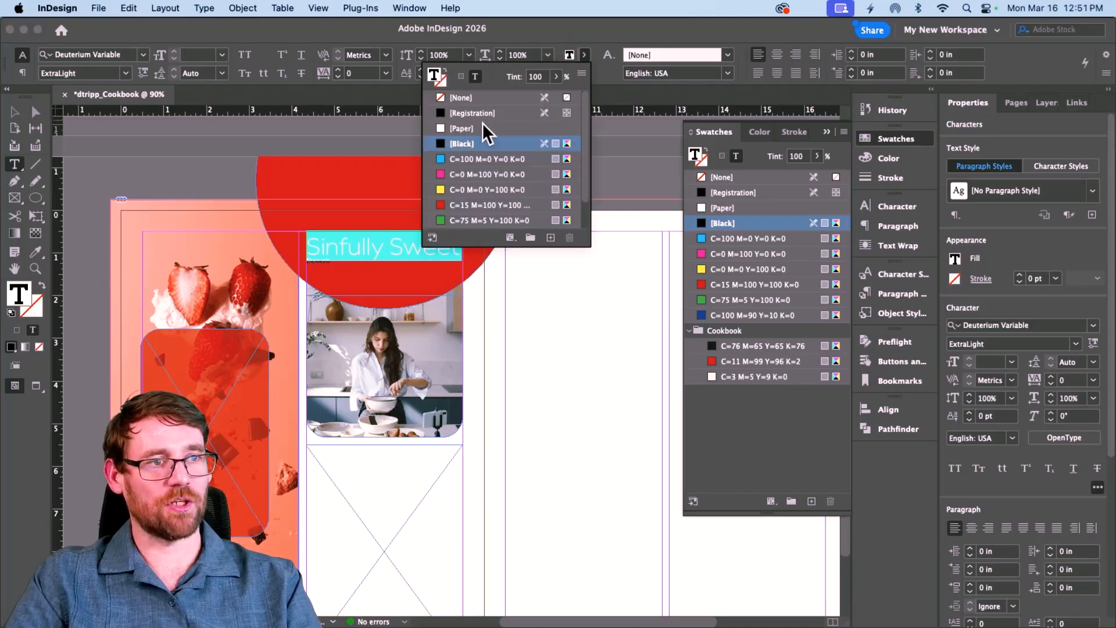
left_click(463, 129)
left_click(14, 113)
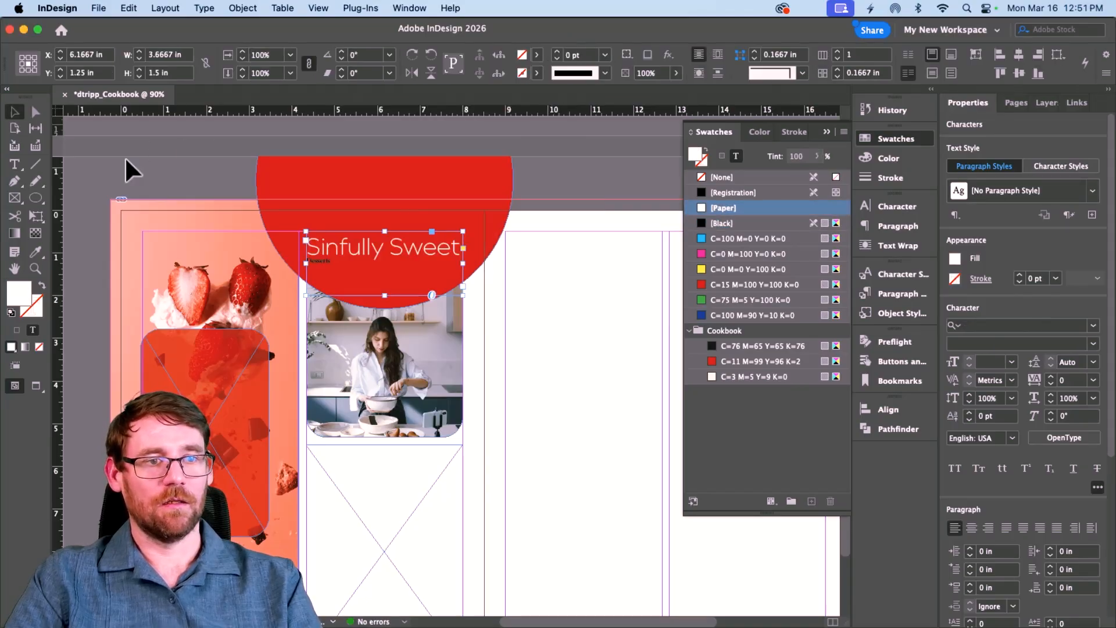
Set the "Desserts" line in the Modern Love font.
left_click(319, 269)
double_click(326, 273)
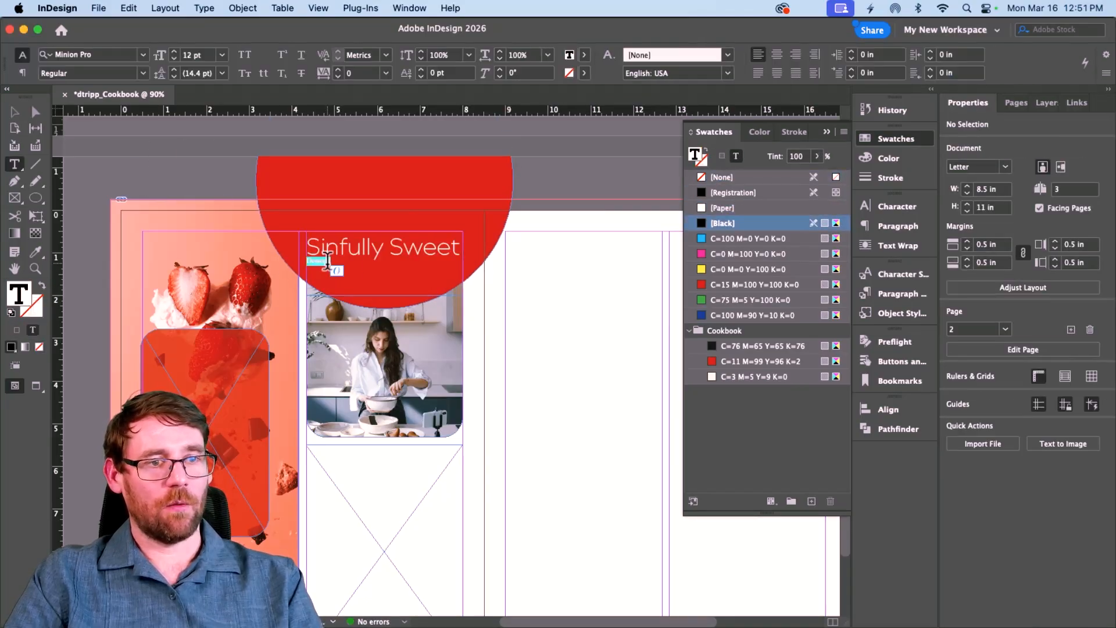
left_click(126, 55)
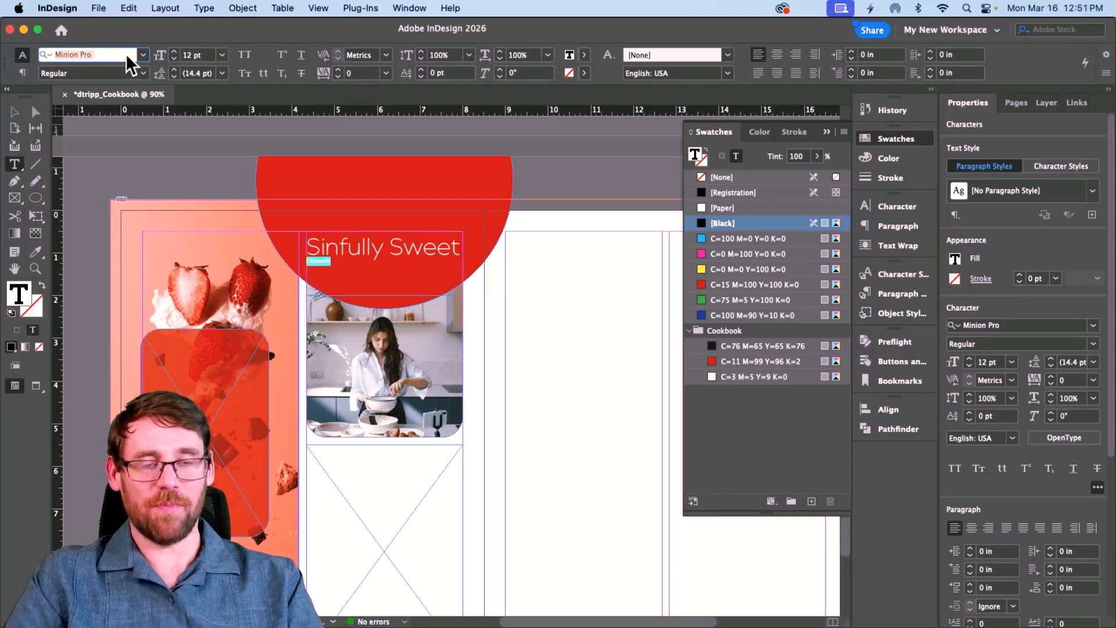
type("Modula OT")
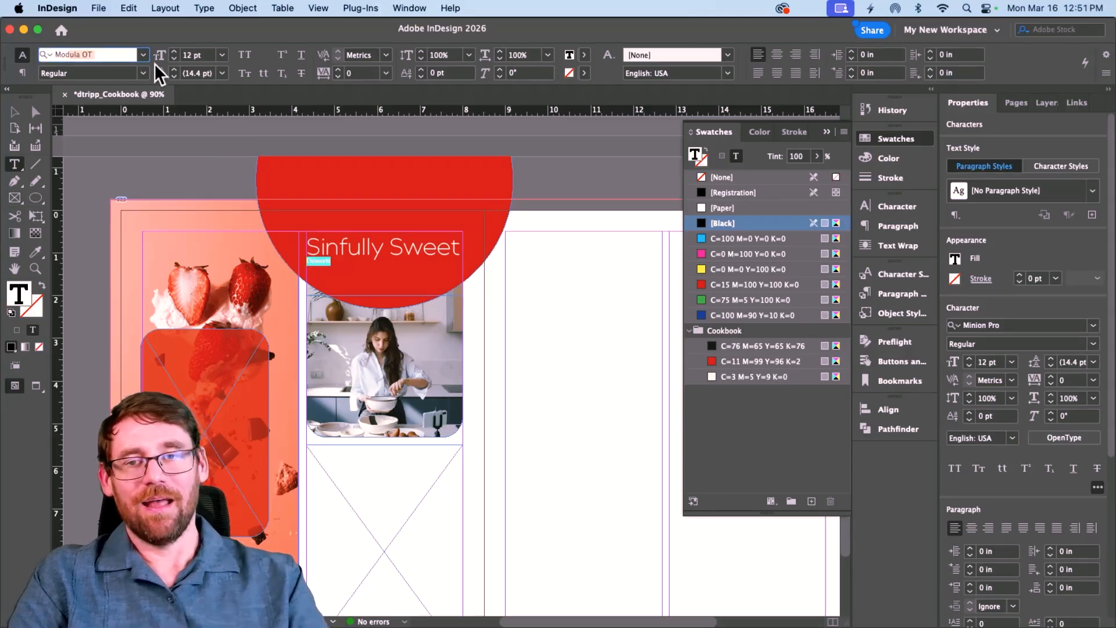
left_click(142, 55)
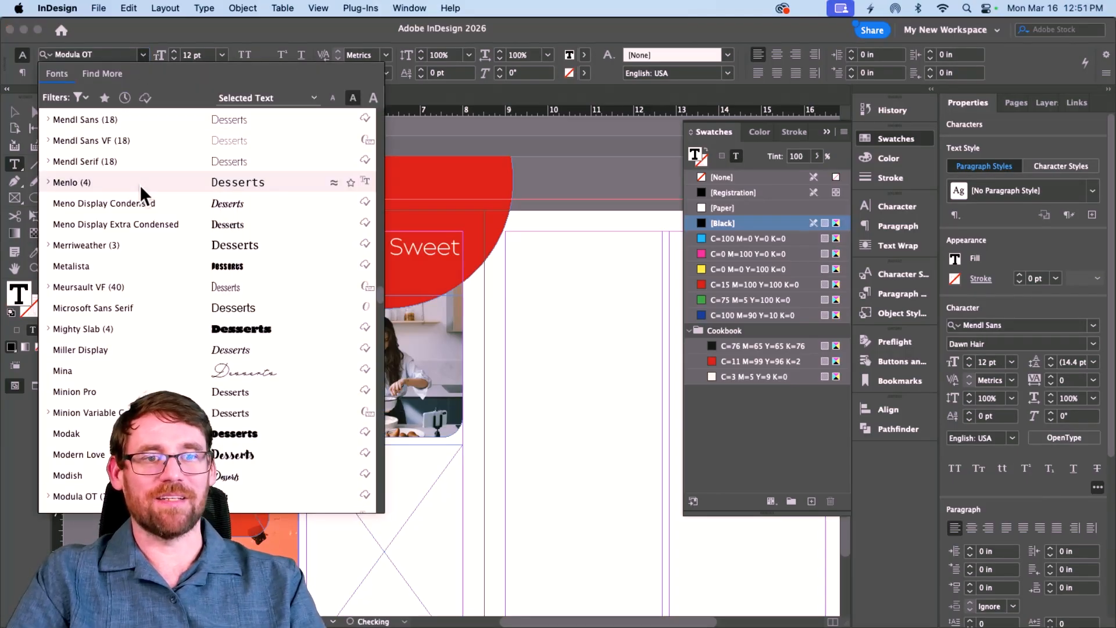
scroll(141, 184, "up", 20)
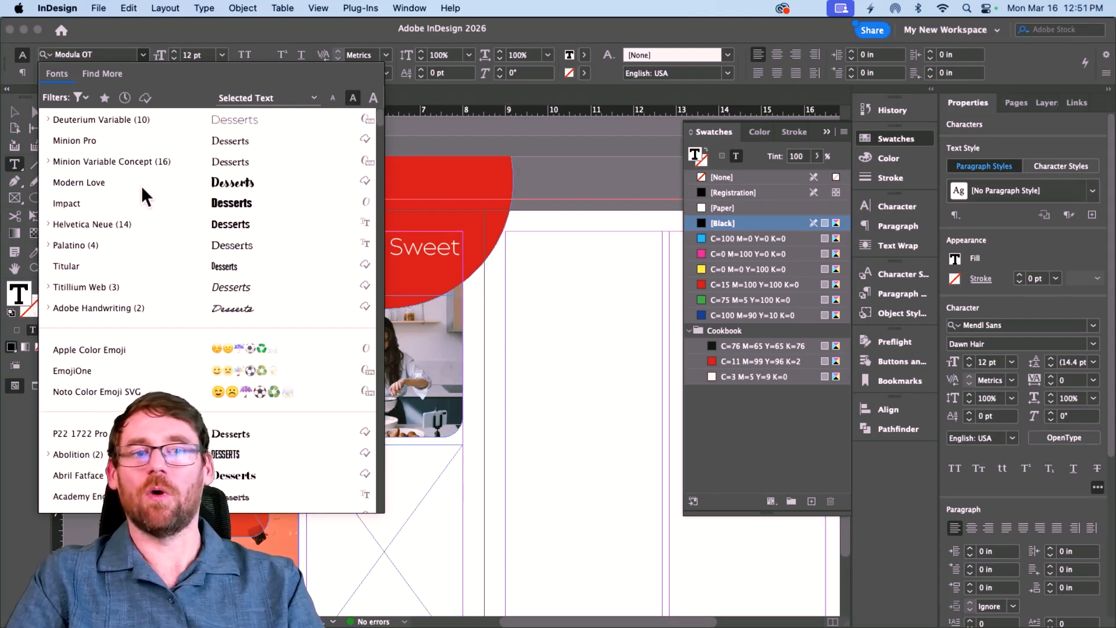
left_click(90, 183)
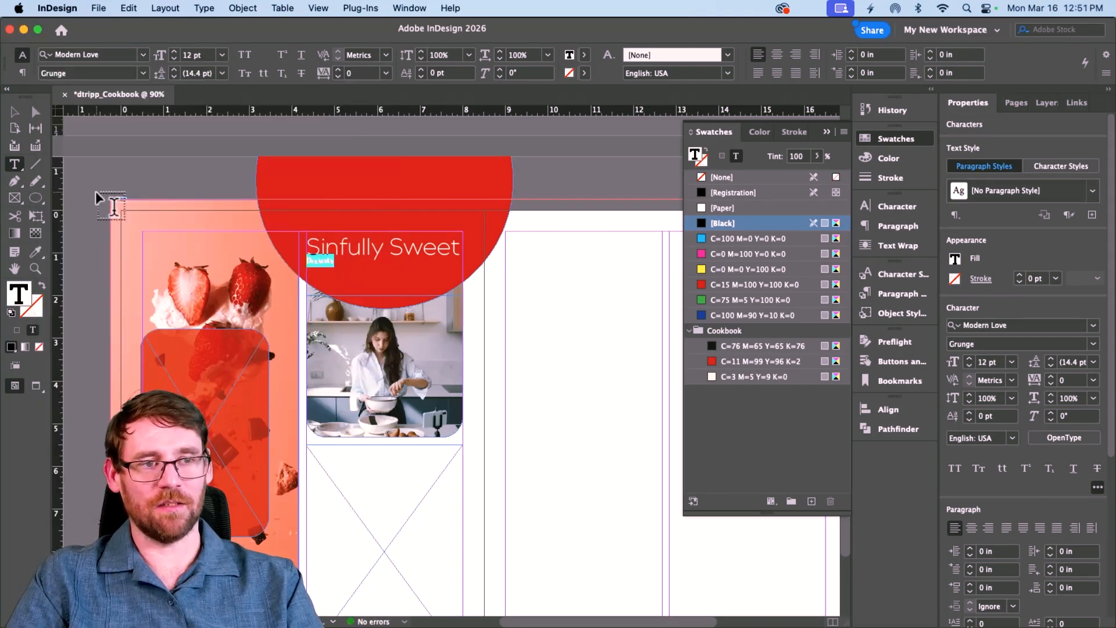
Make the "Desserts" line All Caps and set its font size to 55 pt so it spans the title frame.
left_click(174, 52)
left_click(174, 52)
left_click(175, 52)
left_click(174, 52)
left_click(175, 51)
left_click(174, 52)
left_click(174, 52)
left_click(175, 52)
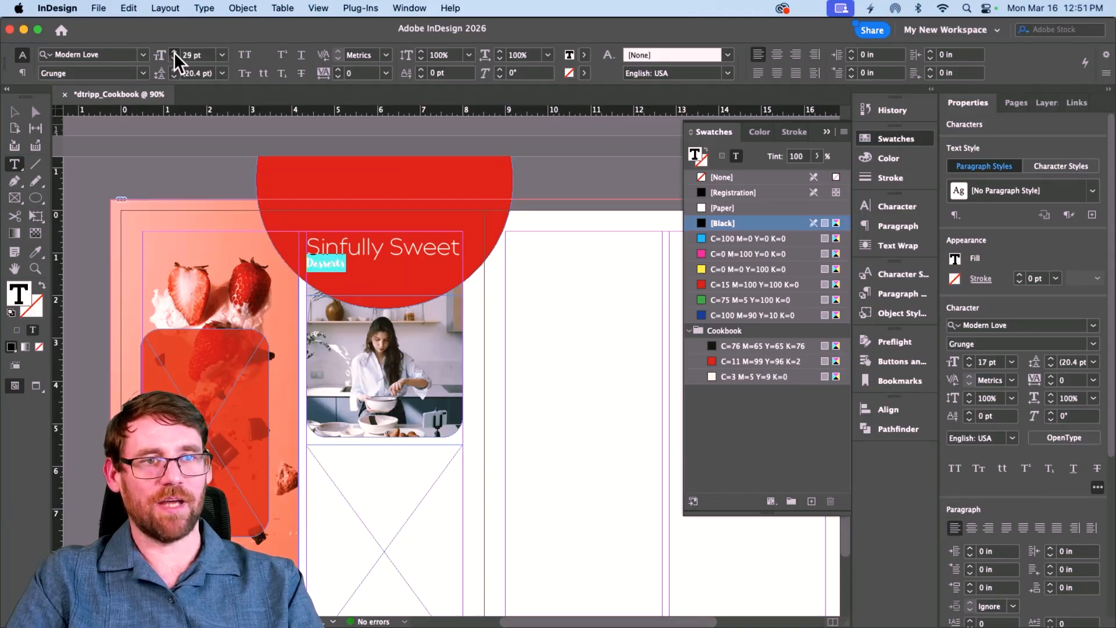
left_click(244, 55)
left_click(175, 52)
left_click(175, 52)
left_click(175, 52)
left_click(175, 51)
left_click(174, 51)
left_click(173, 51)
left_click(173, 52)
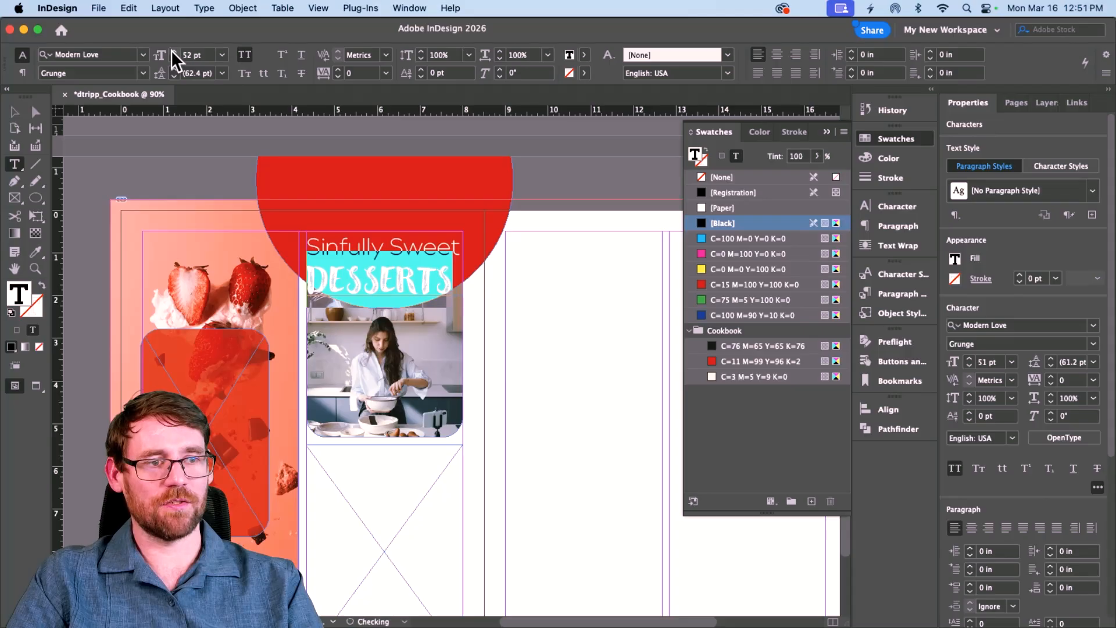
left_click(174, 51)
left_click(174, 51)
left_click(174, 51)
left_click(174, 51)
left_click(173, 51)
left_click(173, 58)
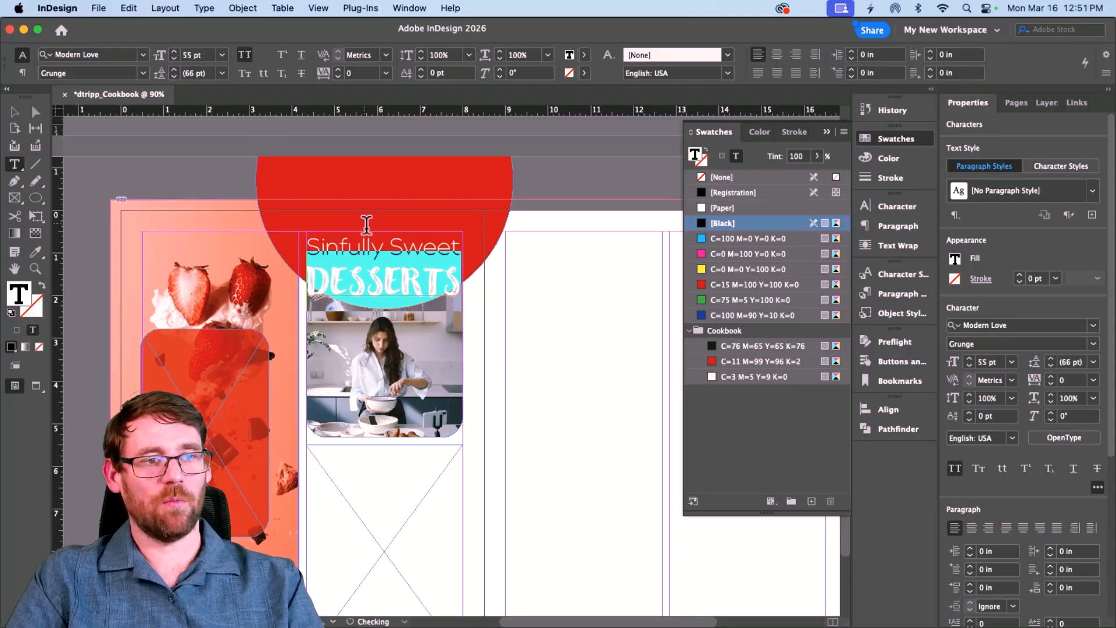
Tighten the leading of the "Desserts" line to 48 pt.
left_click(384, 281)
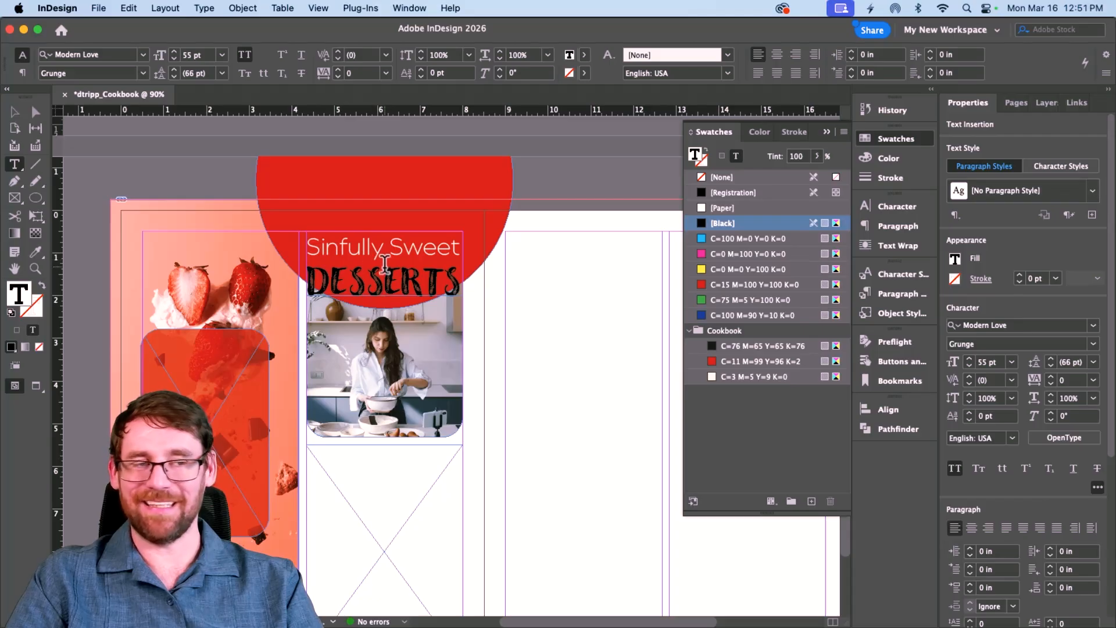
double_click(381, 280)
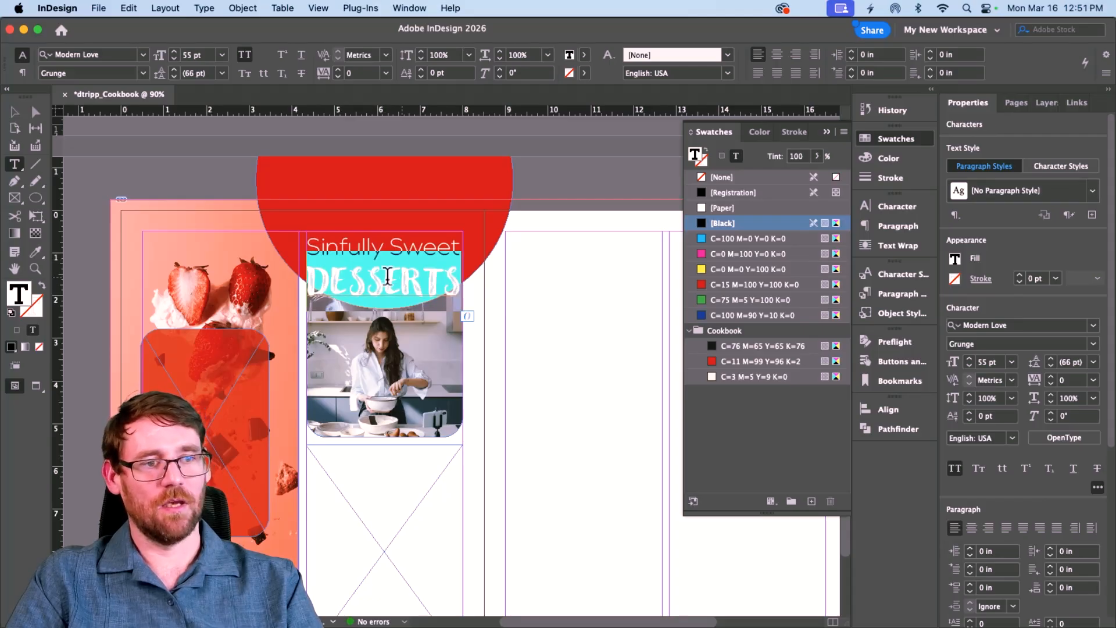
left_click(175, 76)
left_click(174, 76)
left_click(175, 77)
left_click(175, 77)
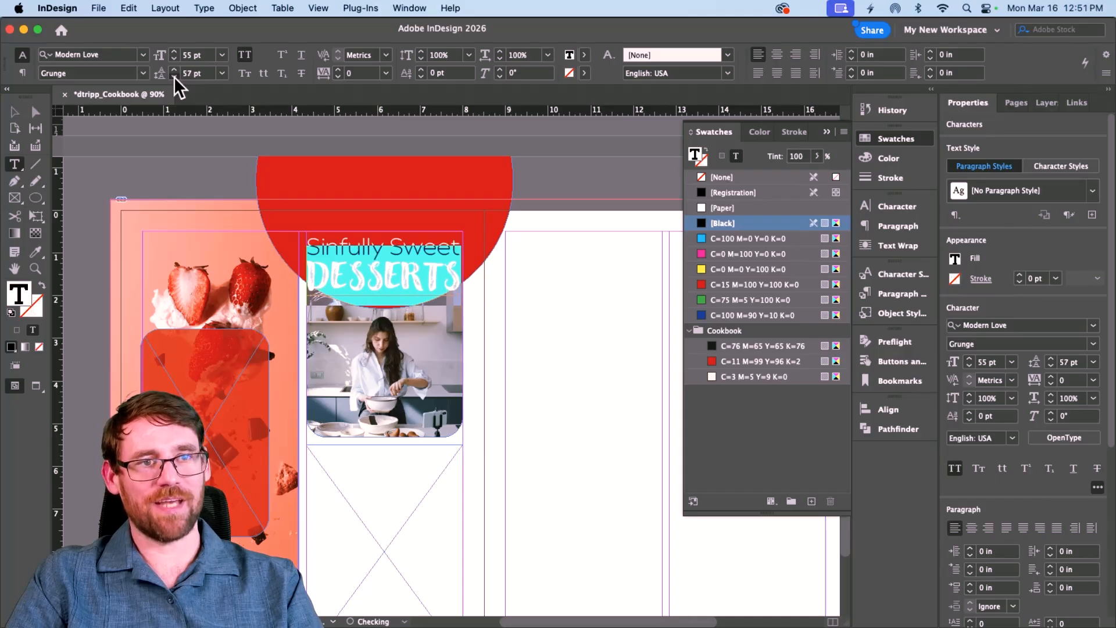
left_click(174, 76)
left_click(174, 76)
left_click(175, 76)
left_click(174, 76)
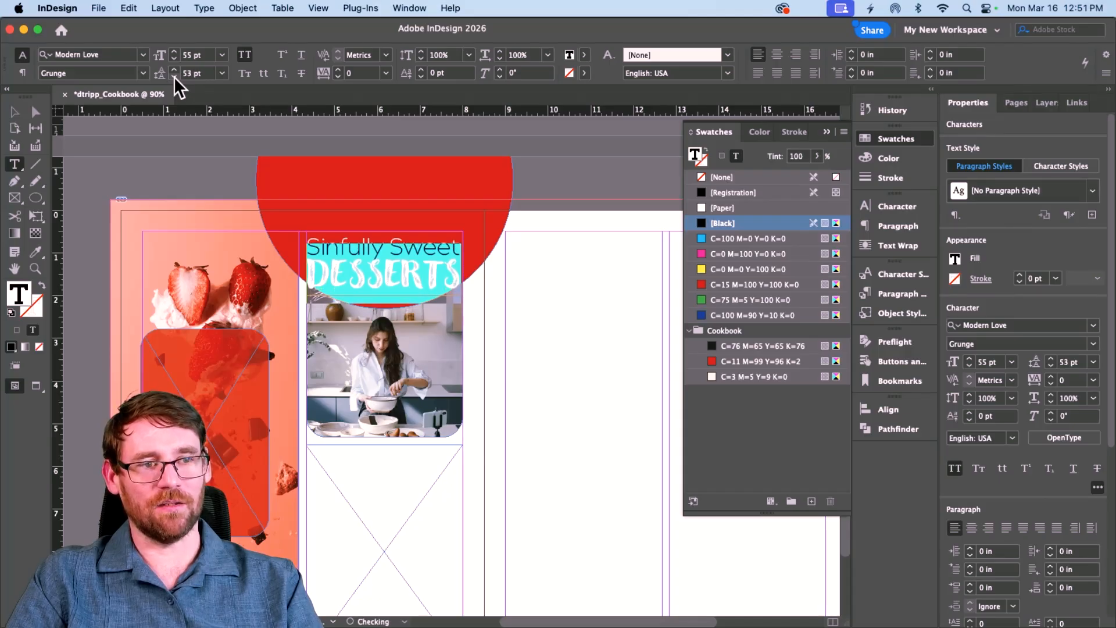
left_click(174, 77)
left_click(175, 77)
left_click(175, 76)
left_click(174, 76)
left_click(175, 76)
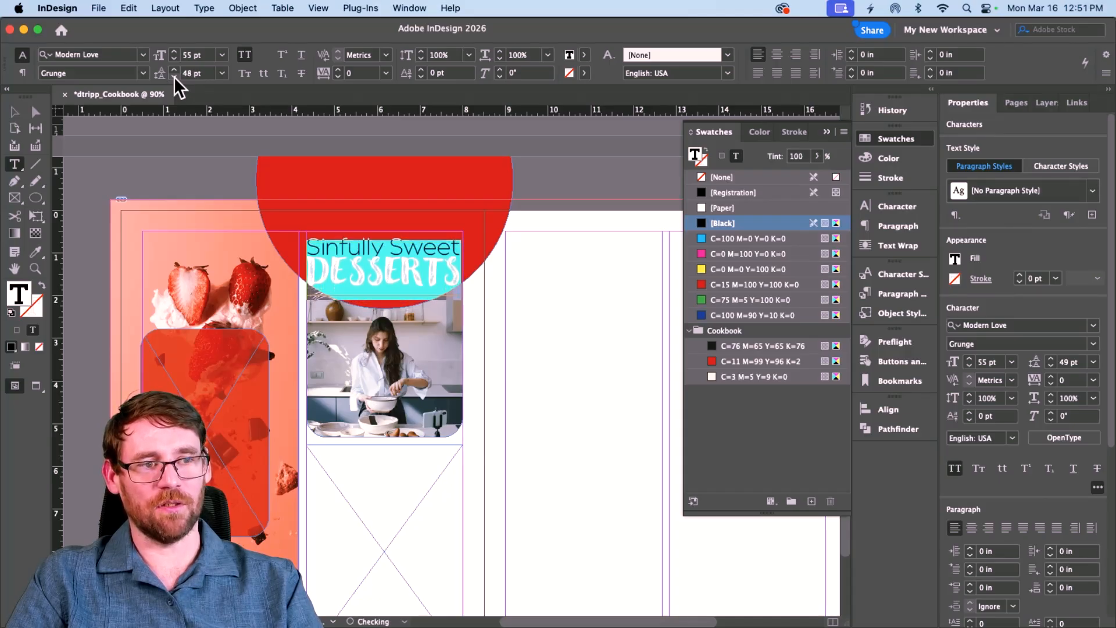
Fill the "Desserts" text with the Paper swatch and move the red circle behind the title down to Y -0.3883 in.
left_click(584, 55)
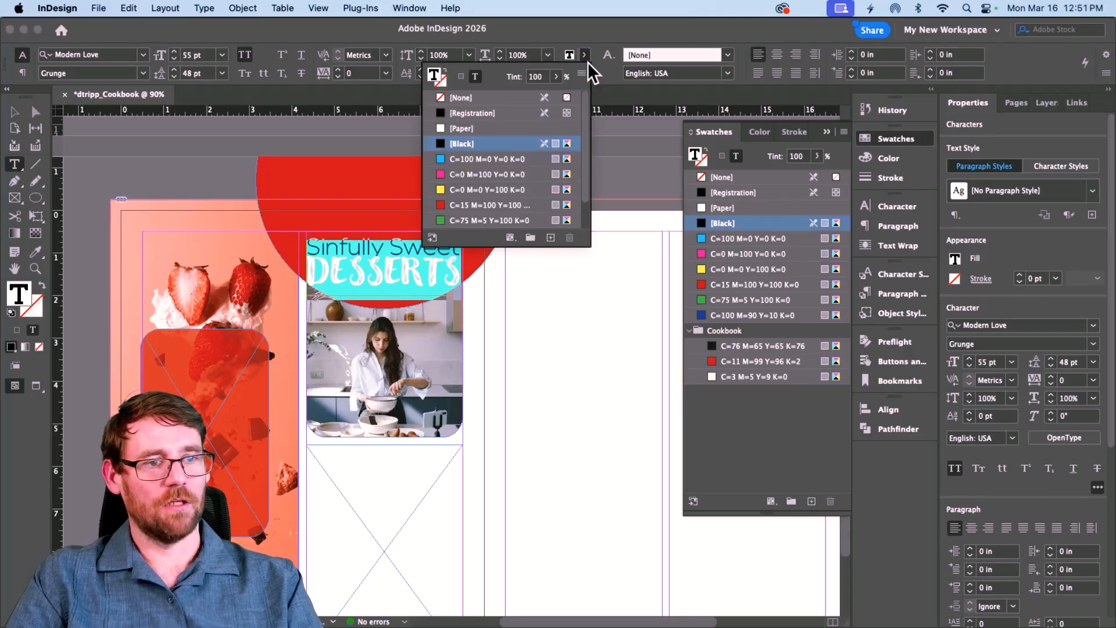
left_click(488, 128)
key("Escape")
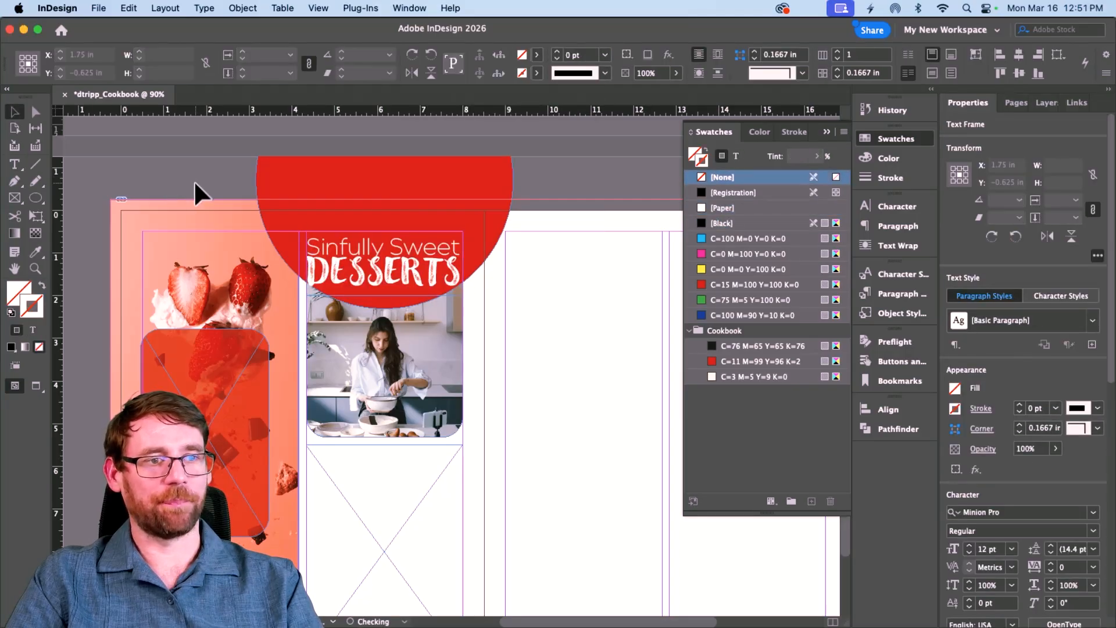
left_click_drag(382, 165, 383, 174)
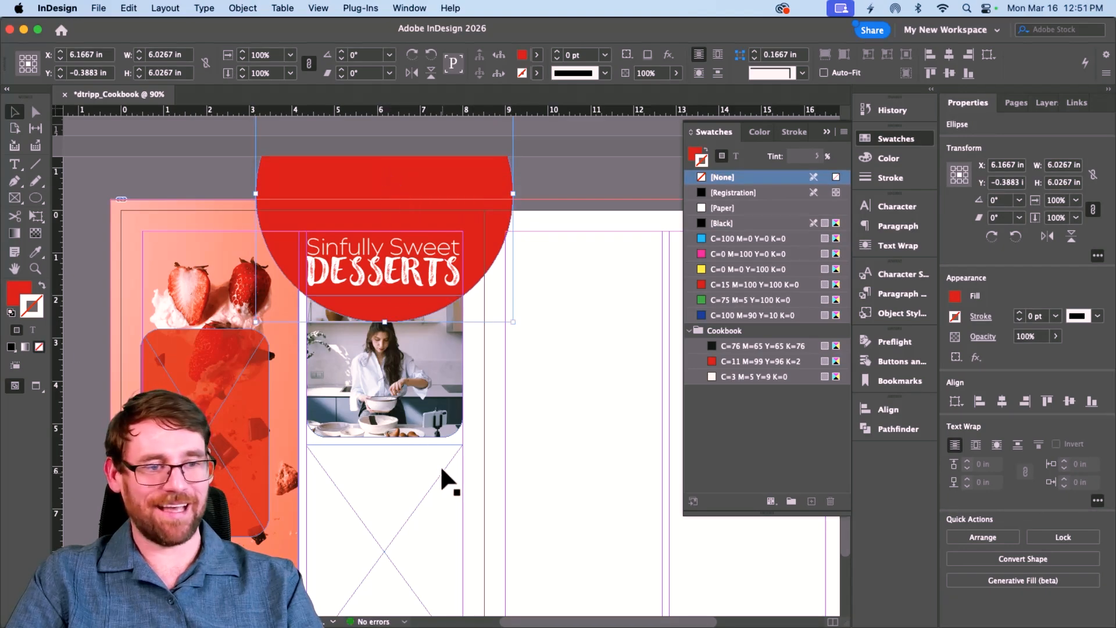
Extend the kitchen photo's frame downward to a height of 5.26 in and shift the photo down inside it.
left_click(404, 422)
scroll(404, 422, "down", 3)
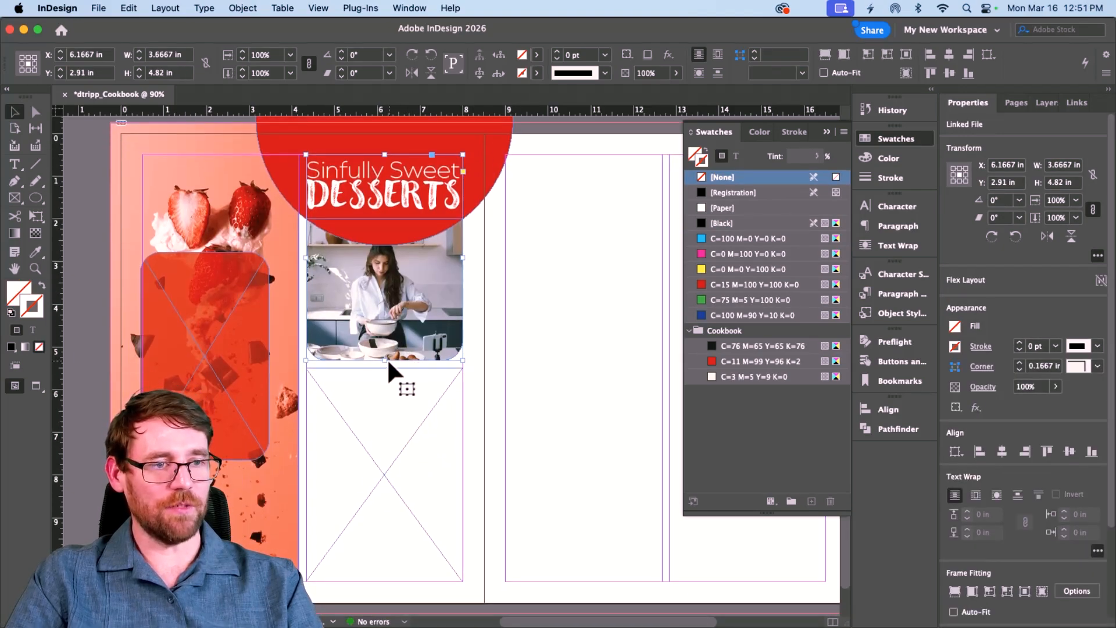
left_click_drag(386, 363, 384, 401)
left_click(393, 427)
left_click(384, 273)
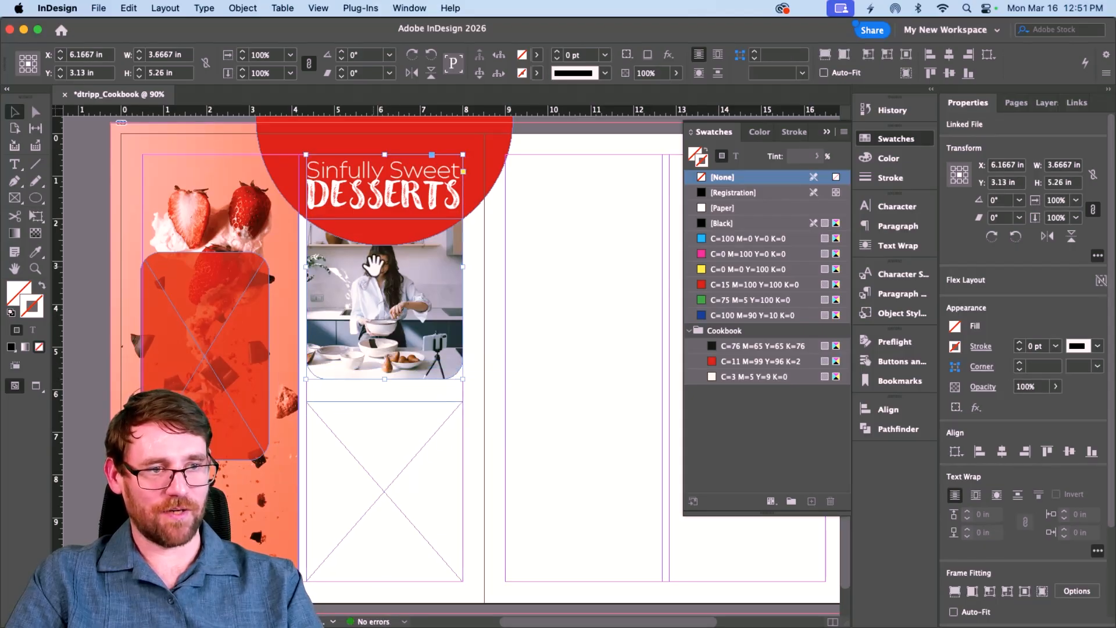
left_click_drag(384, 273, 387, 293)
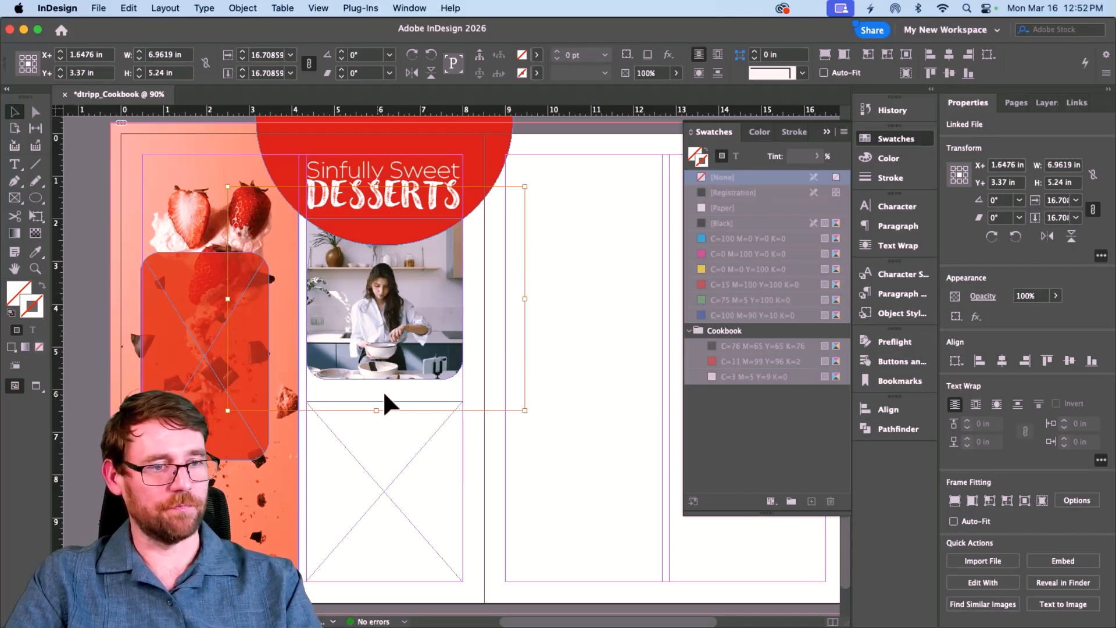
Raise the top edge of the empty frame below the kitchen photo, making the frame 4.56 in high.
left_click(384, 439)
left_click_drag(384, 401, 385, 387)
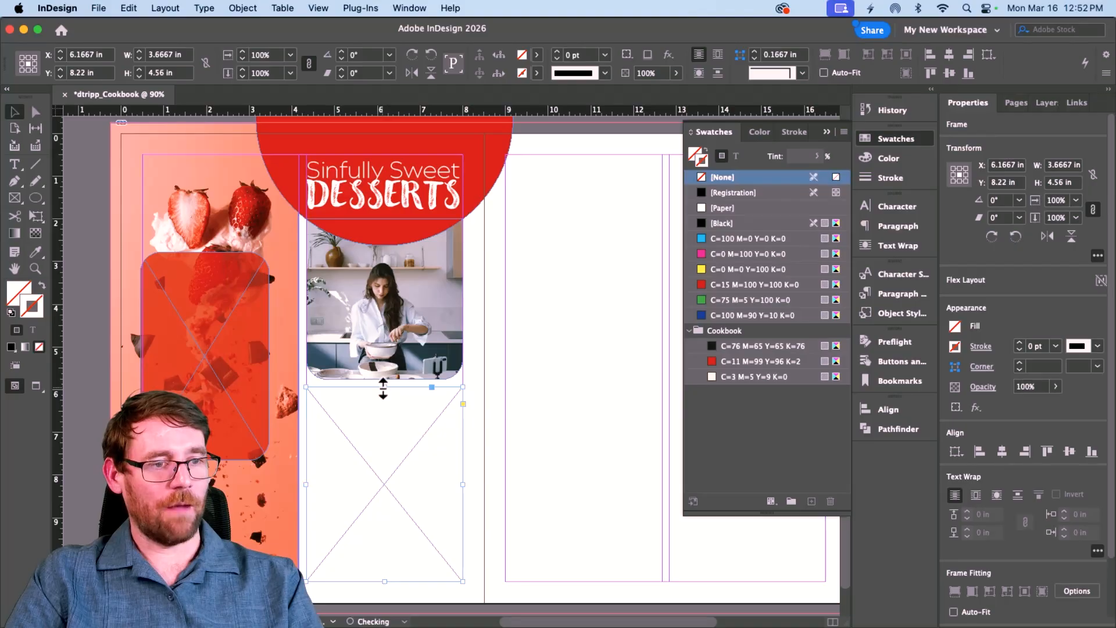
Copy the four recipe lines with their page numbers from the PDF brief and paste them into the red rounded frame below the strawberries.
left_click(183, 322)
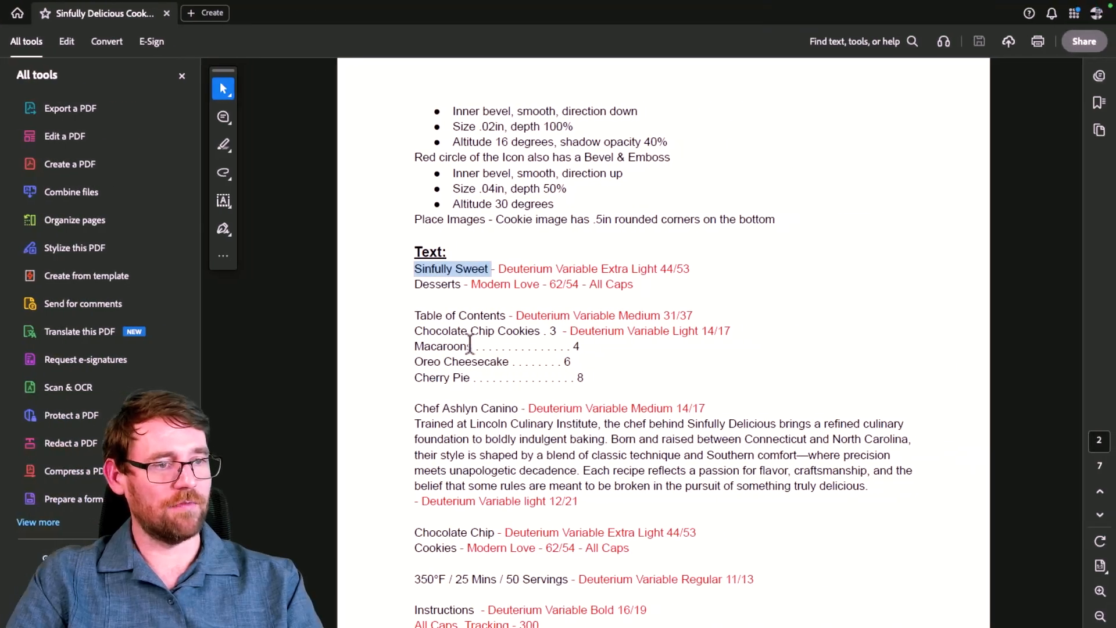
left_click(799, 316)
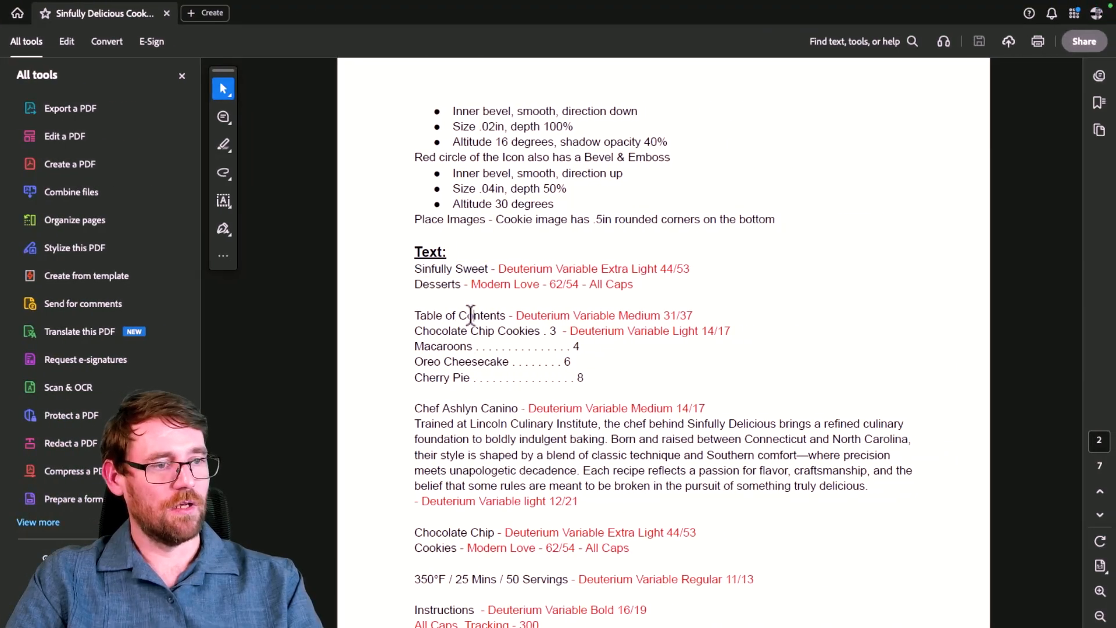
left_click_drag(412, 316, 667, 331)
left_click(423, 320)
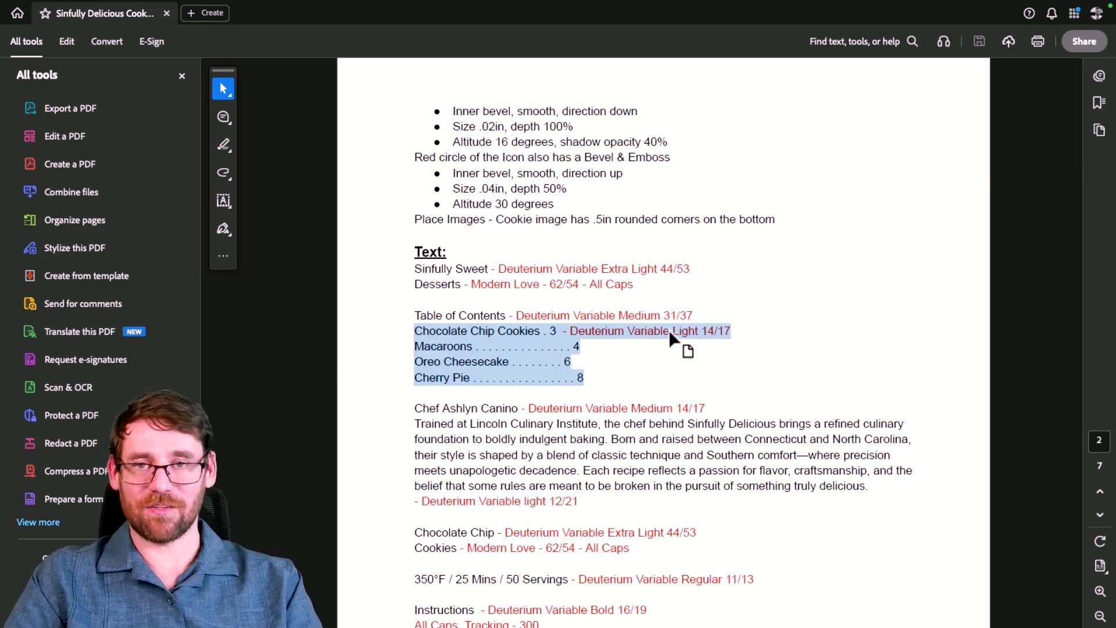
left_click_drag(664, 329, 391, 330)
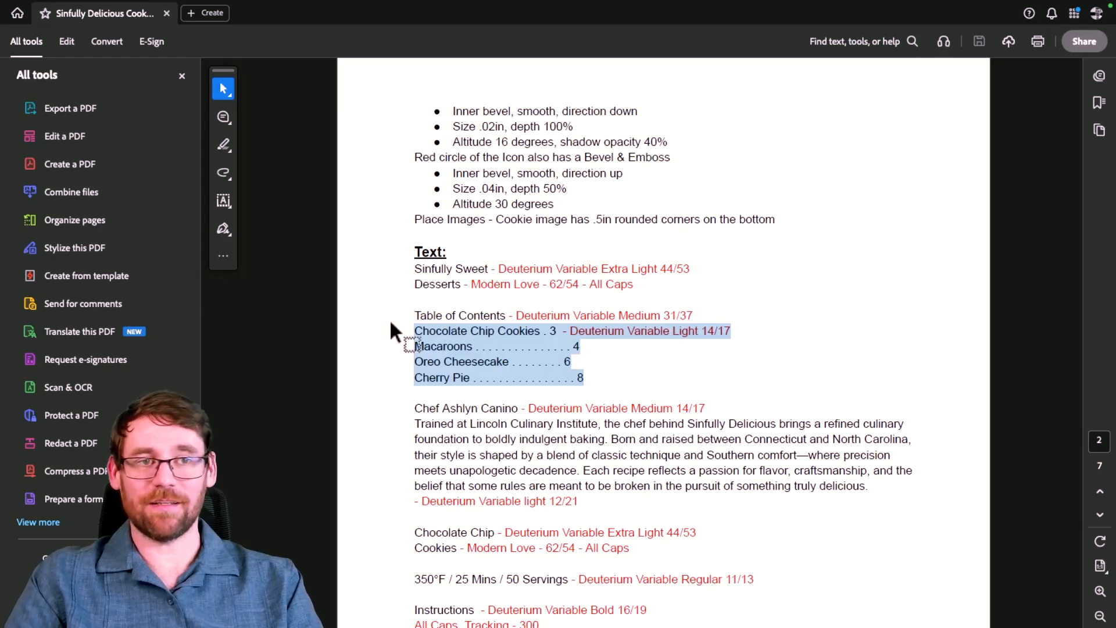
key("ctrl+Left")
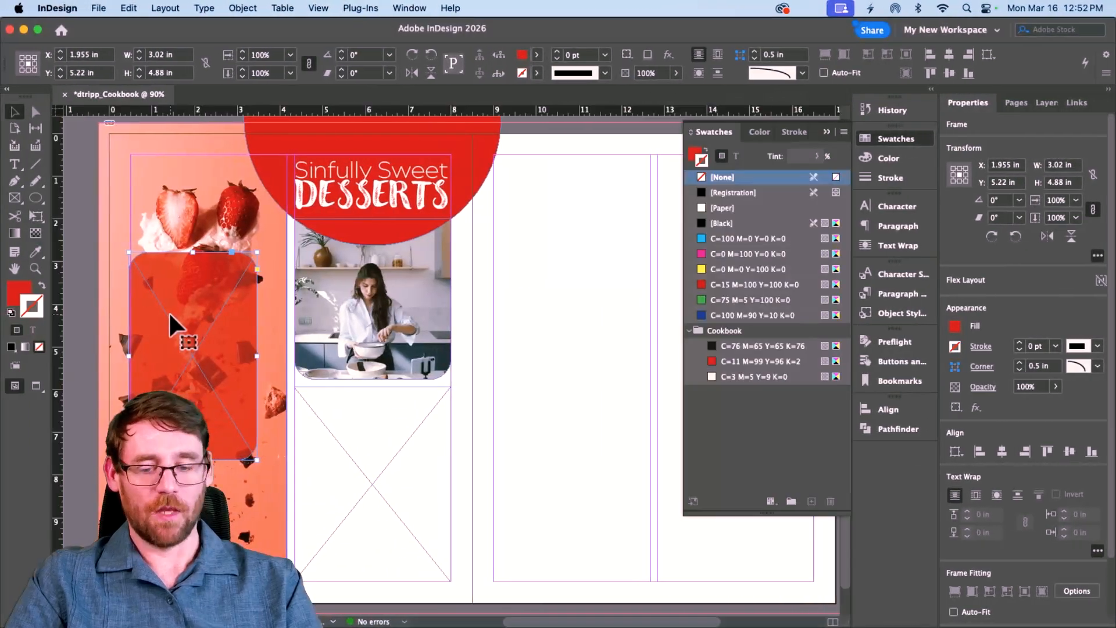
left_click_drag(168, 311, 89, 305)
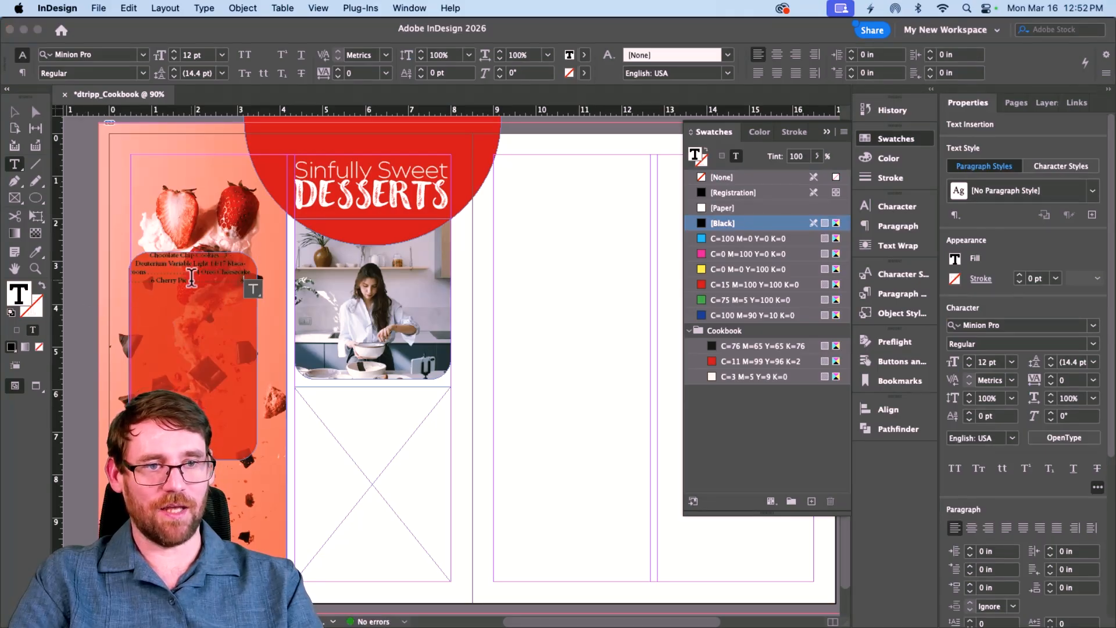
Delete the leftover font note "- Deuterium Variable Light 14/17" from the pasted recipe list.
key("super+equal")
key("super+equal")
key("super+equal")
key("super+equal")
key("super+equal")
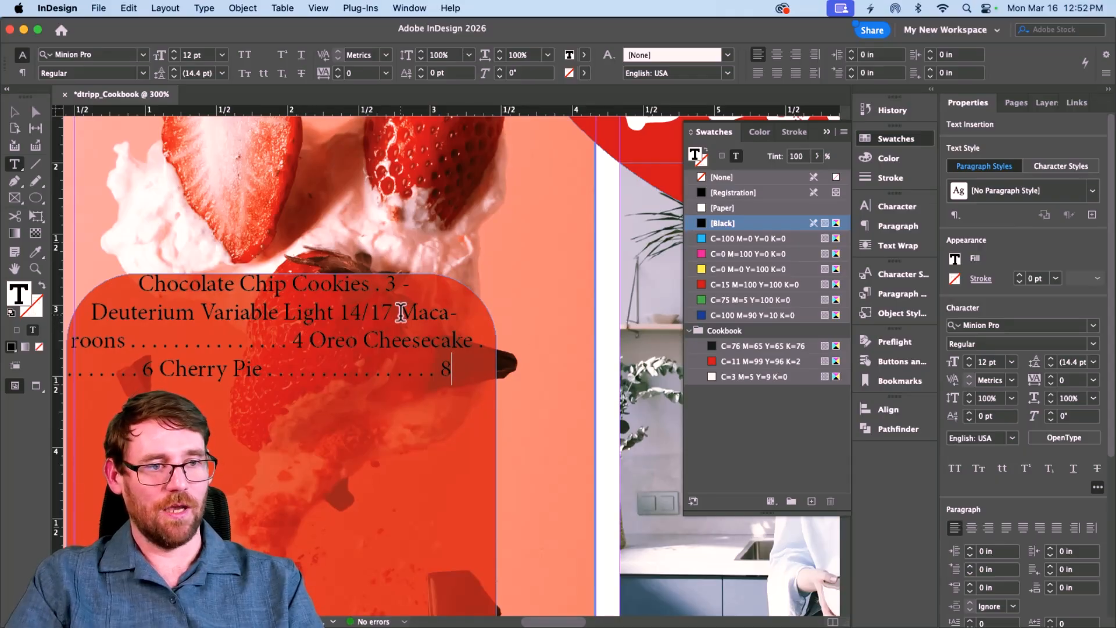
left_click_drag(400, 314, 88, 311)
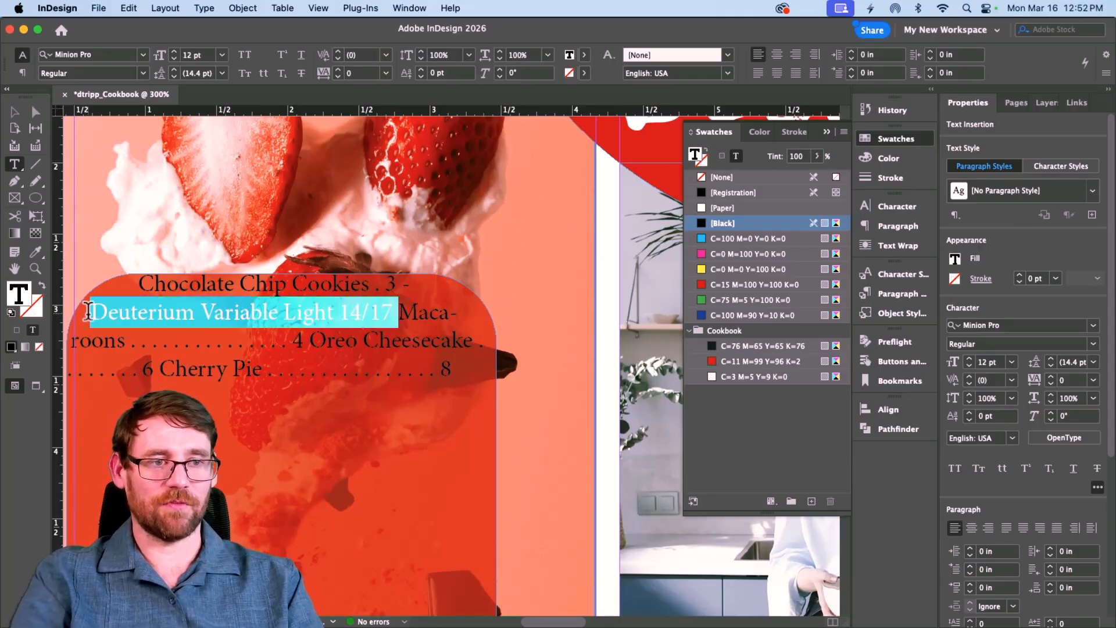
key("BackSpace")
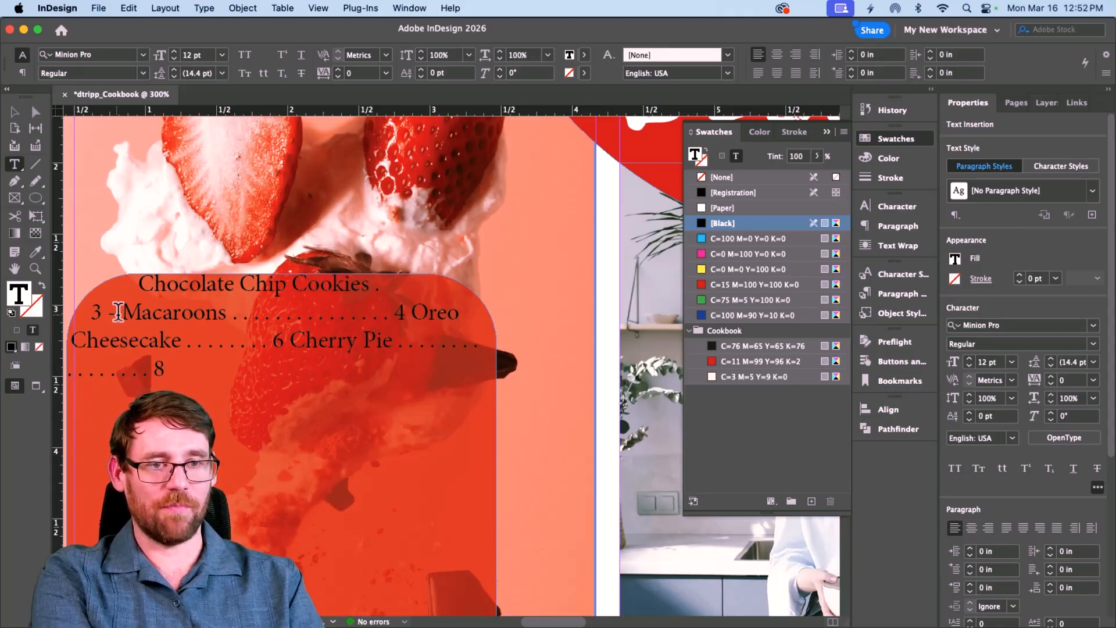
key("BackSpace")
key("BackSpace")
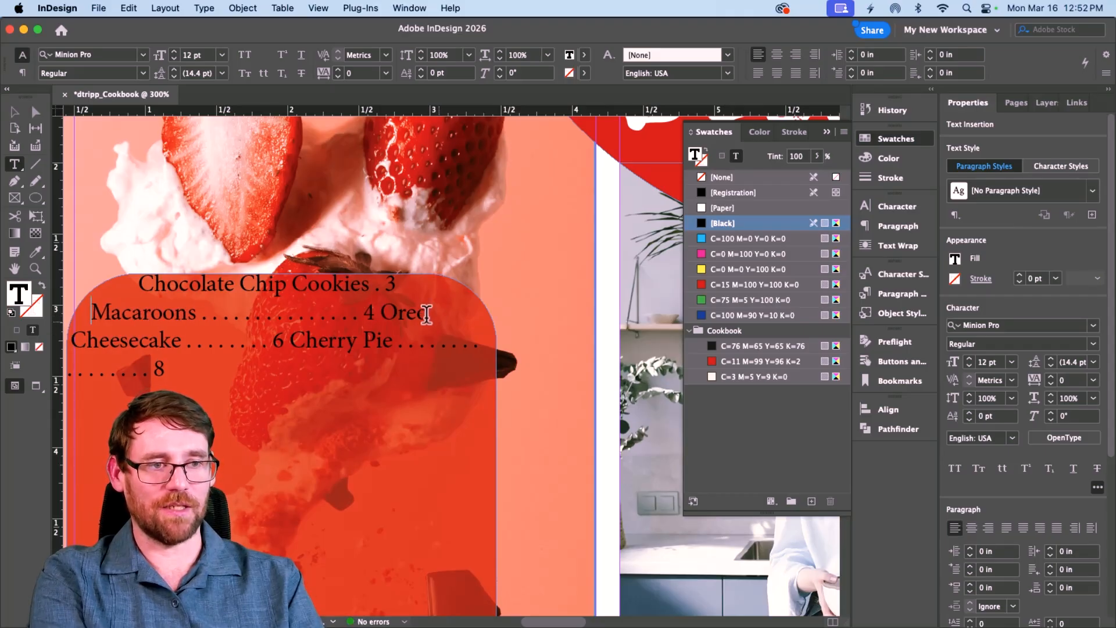
Start new lines before "Oreo Cheesecake" and "Cherry Pie", and insert two blank lines above "Chocolate Chip Cookies".
left_click(383, 312)
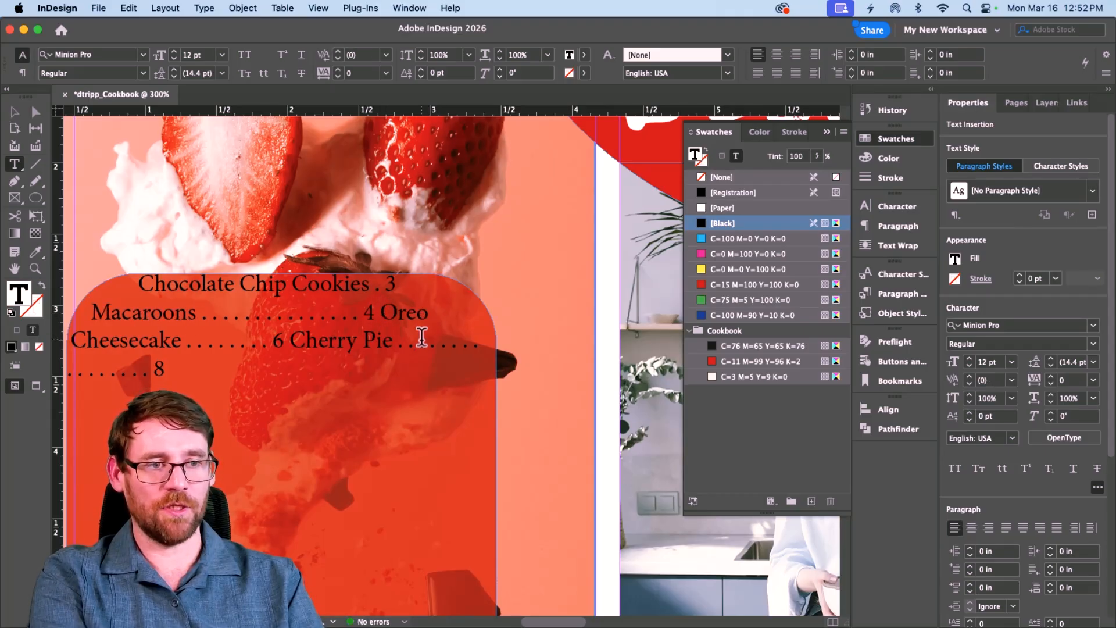
key("Return")
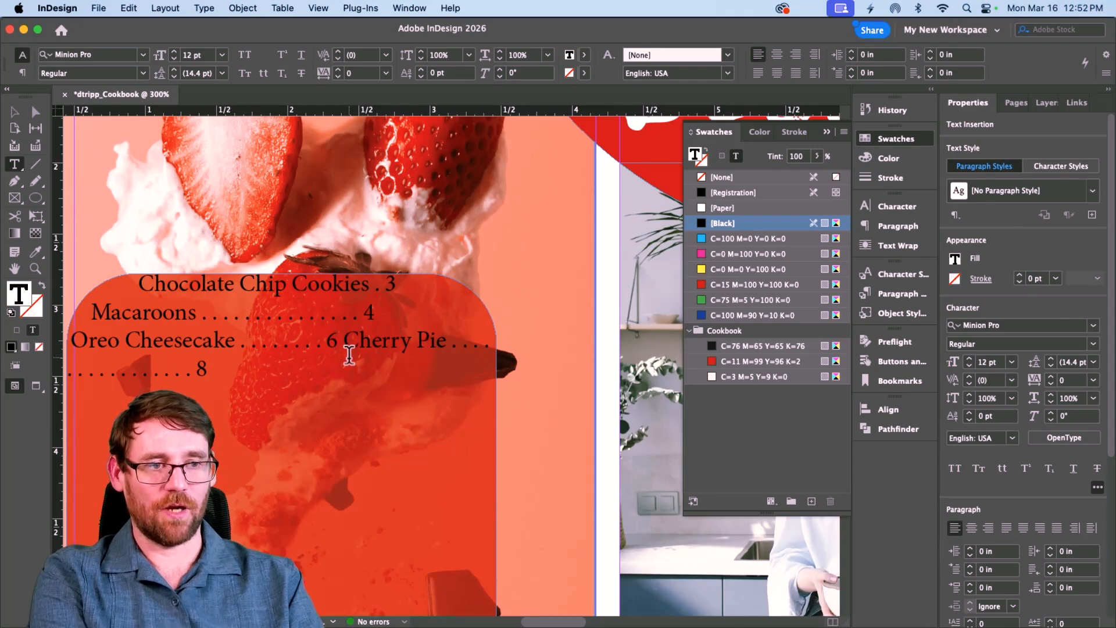
left_click(347, 352)
key("Return")
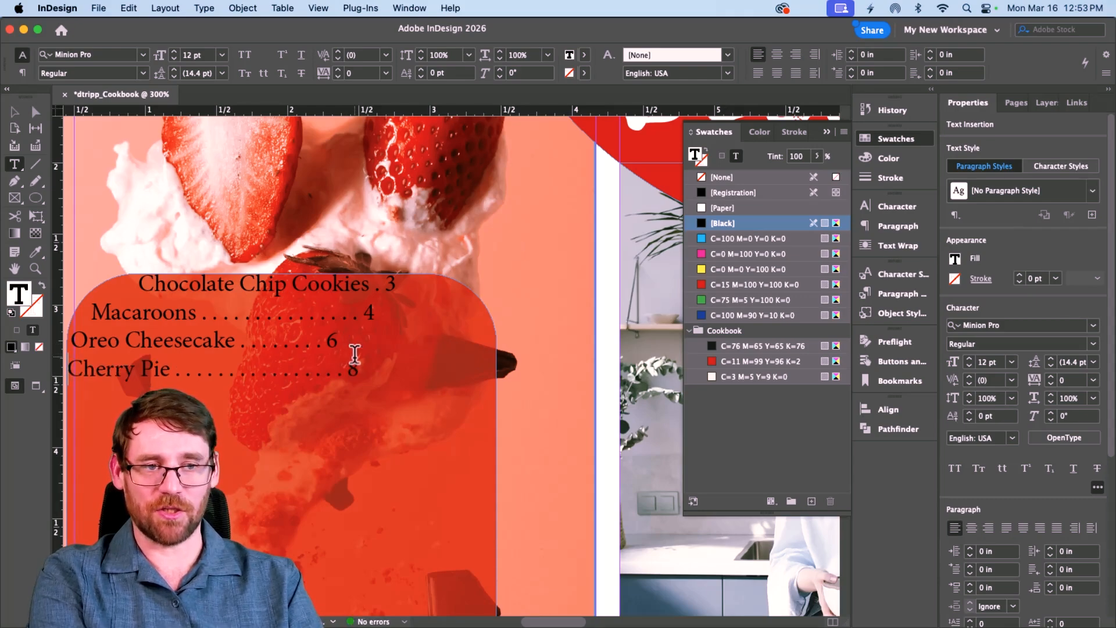
left_click(137, 284)
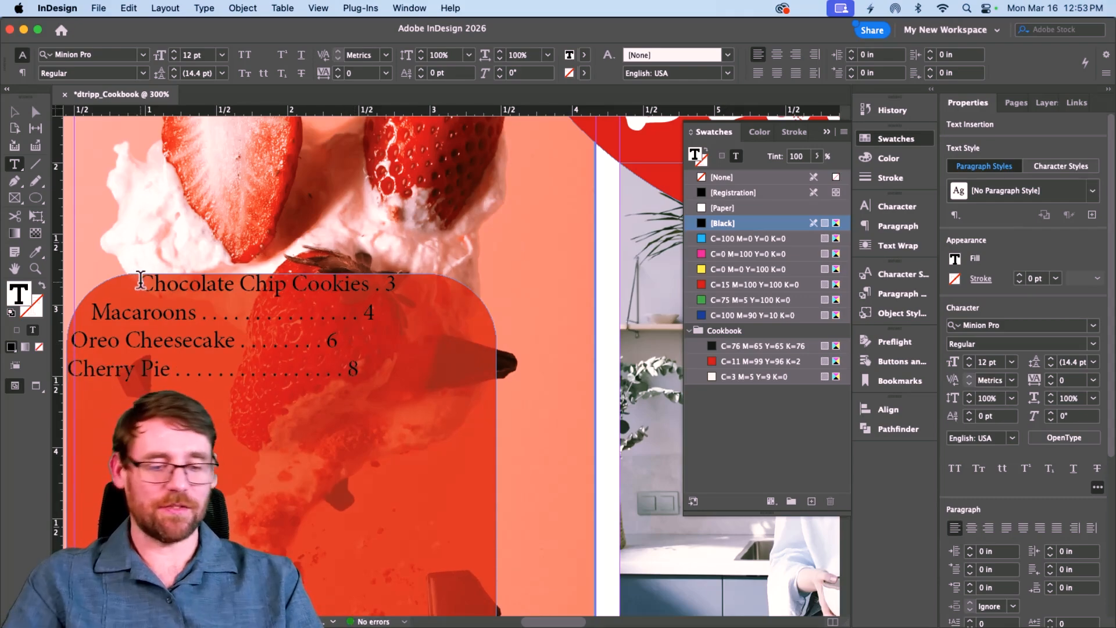
key("Return")
key("Return")
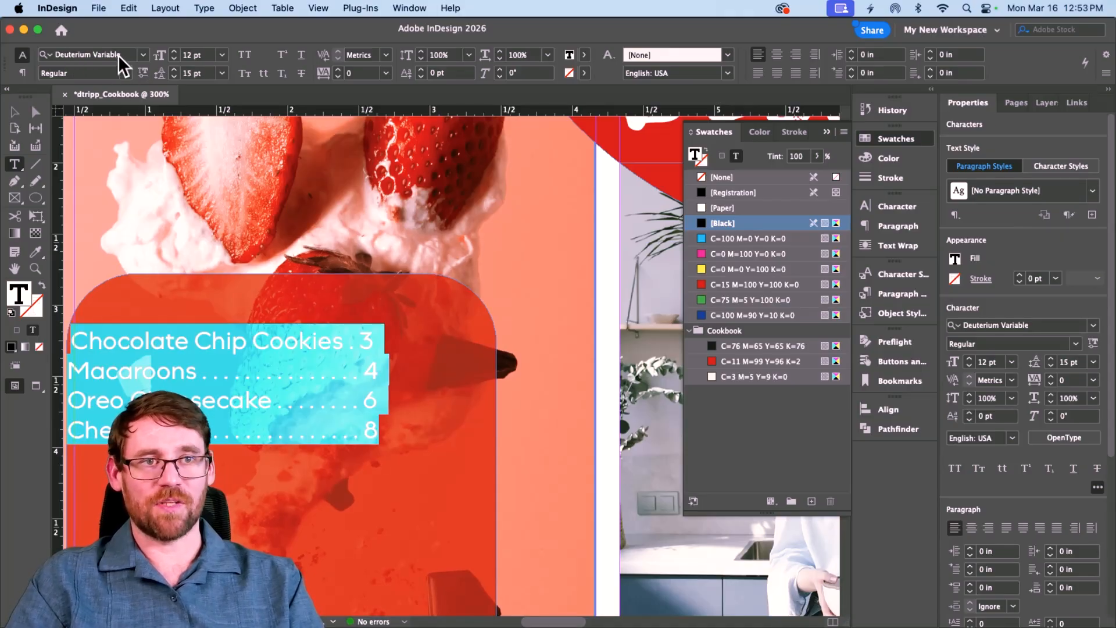
Set the four recipe lines in Deuterium Variable at 14 pt with 17 pt leading.
left_click(173, 51)
left_click(173, 51)
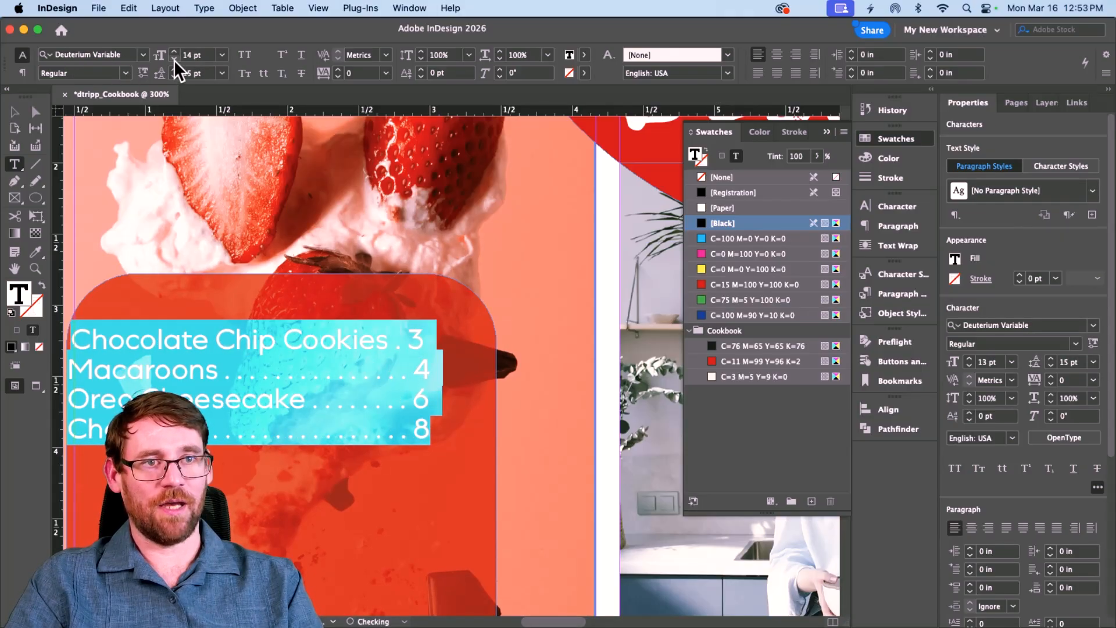
left_click(175, 69)
left_click(175, 69)
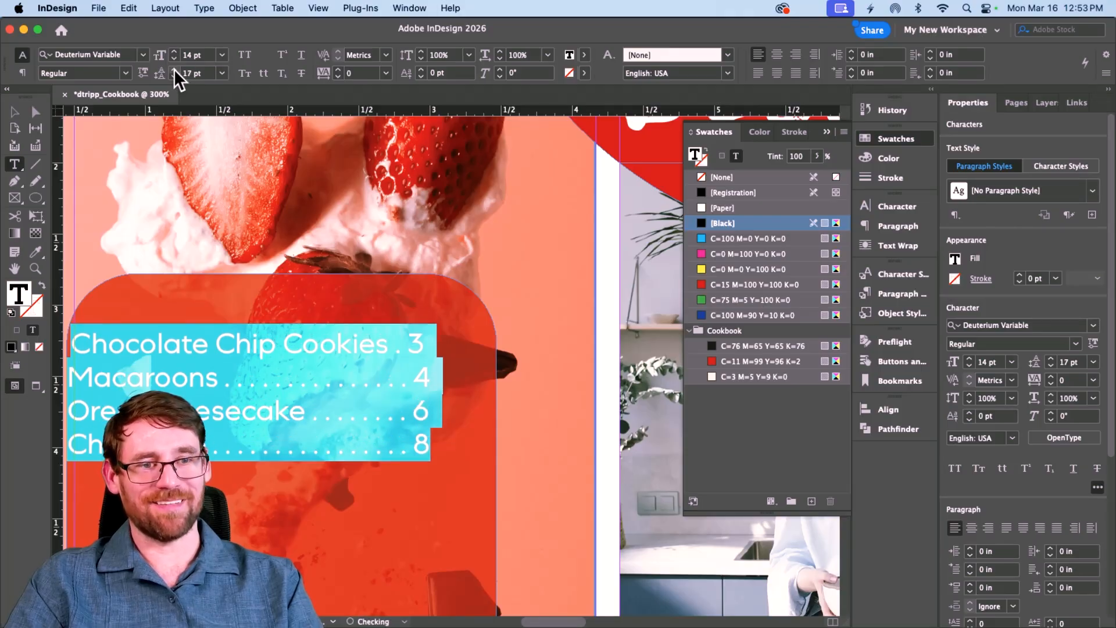
left_click(300, 402)
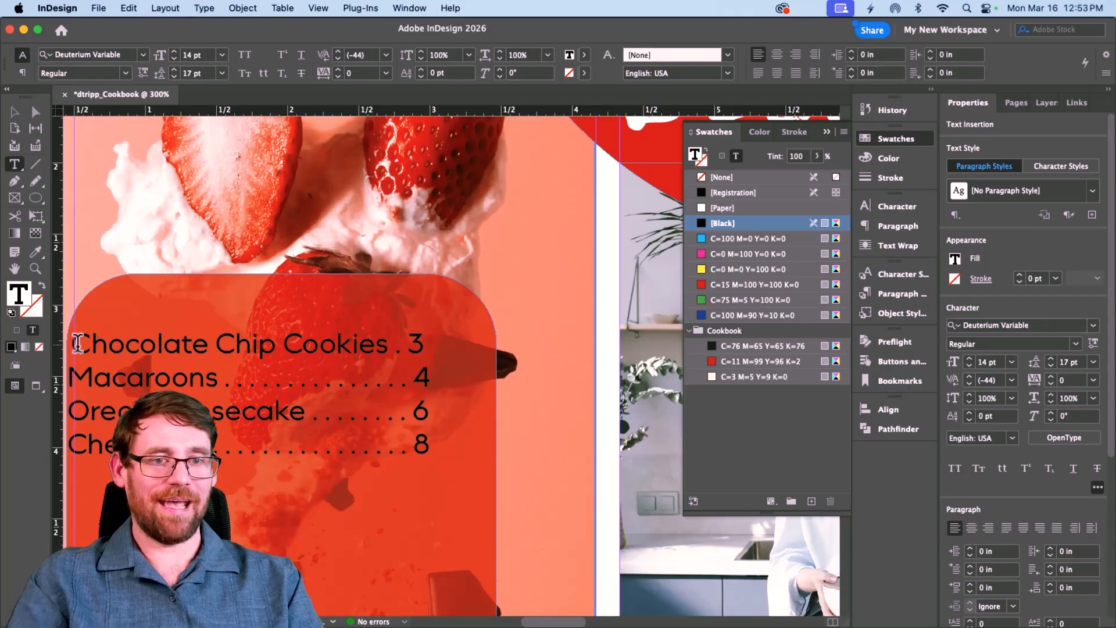
Add the heading "Table of Contents" on its own line directly above "Chocolate Chip Cookies".
left_click(110, 336)
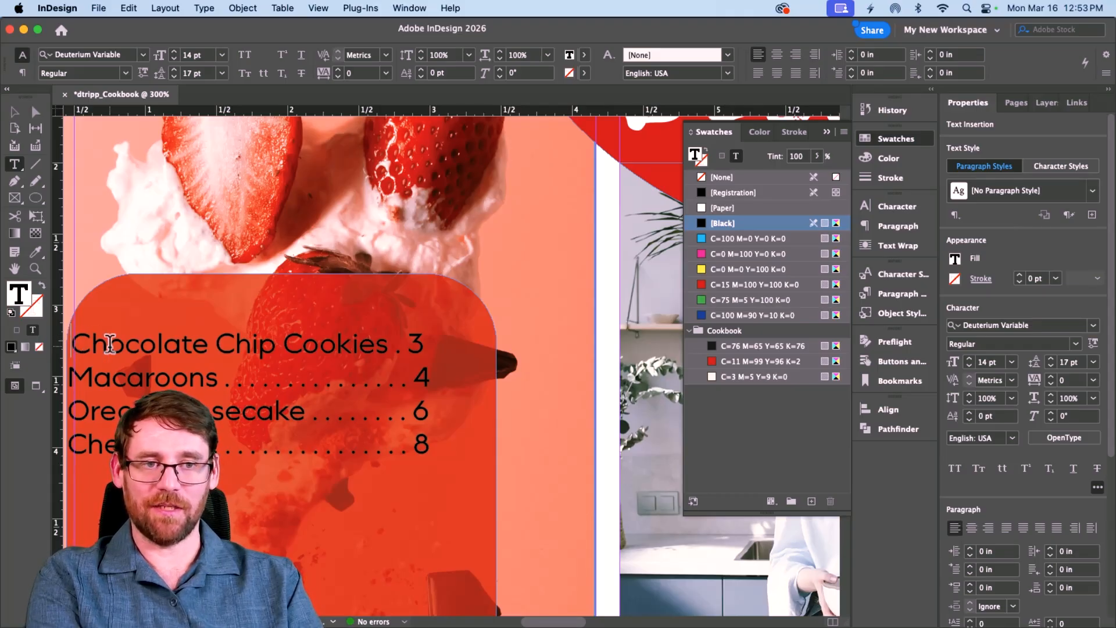
key("Return")
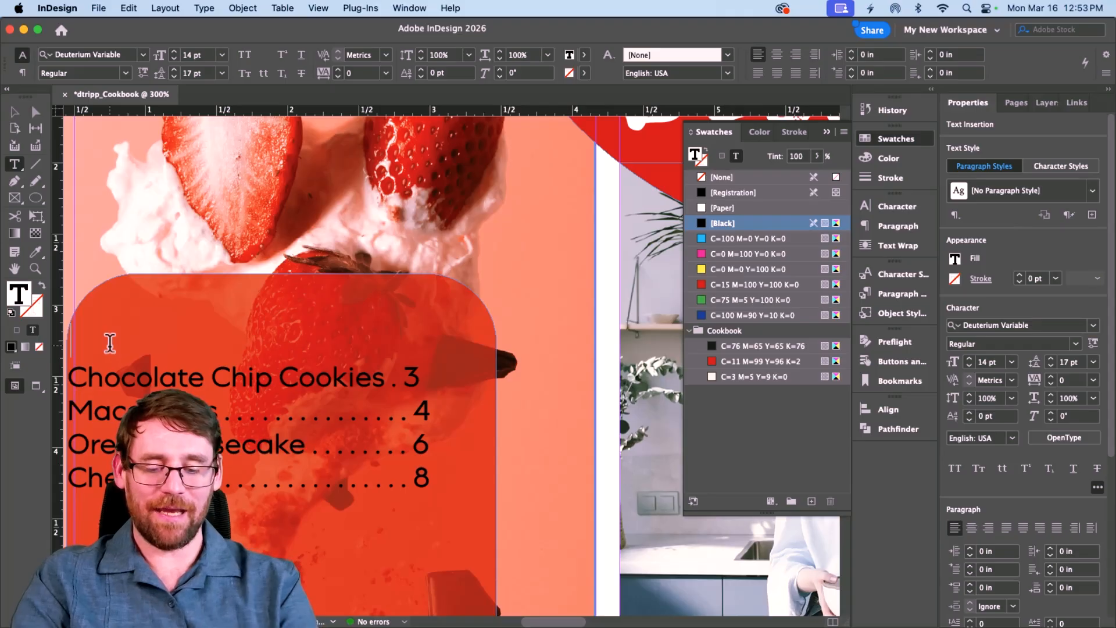
type("Table o")
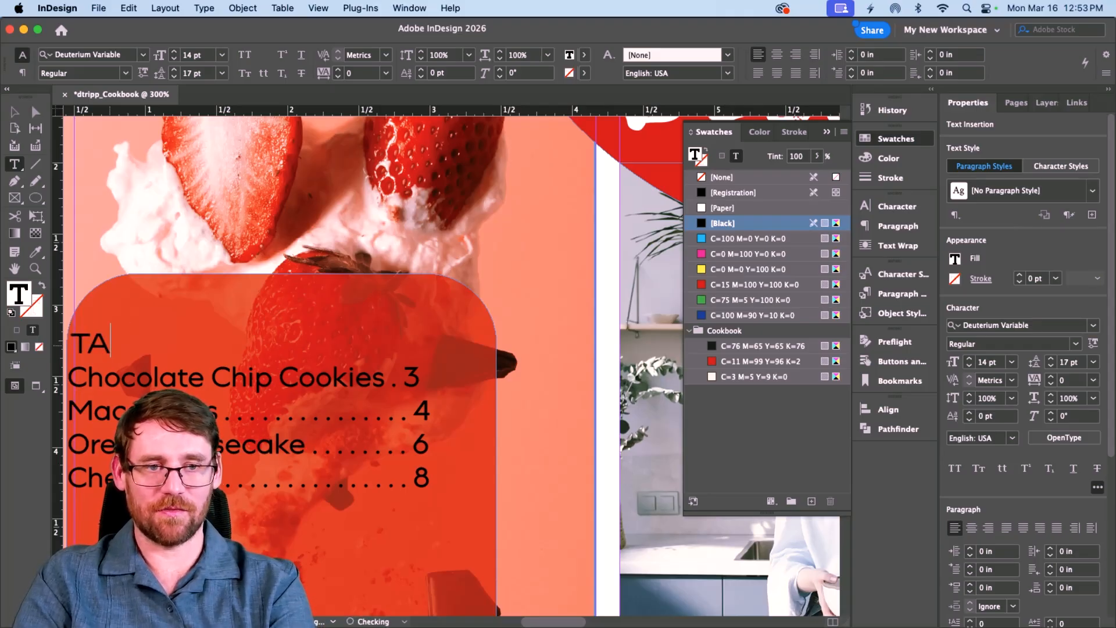
type("f Contents")
Make the "Table of Contents" heading Bold and enlarge it to 34 pt with 26 pt leading.
left_click_drag(307, 343, 81, 340)
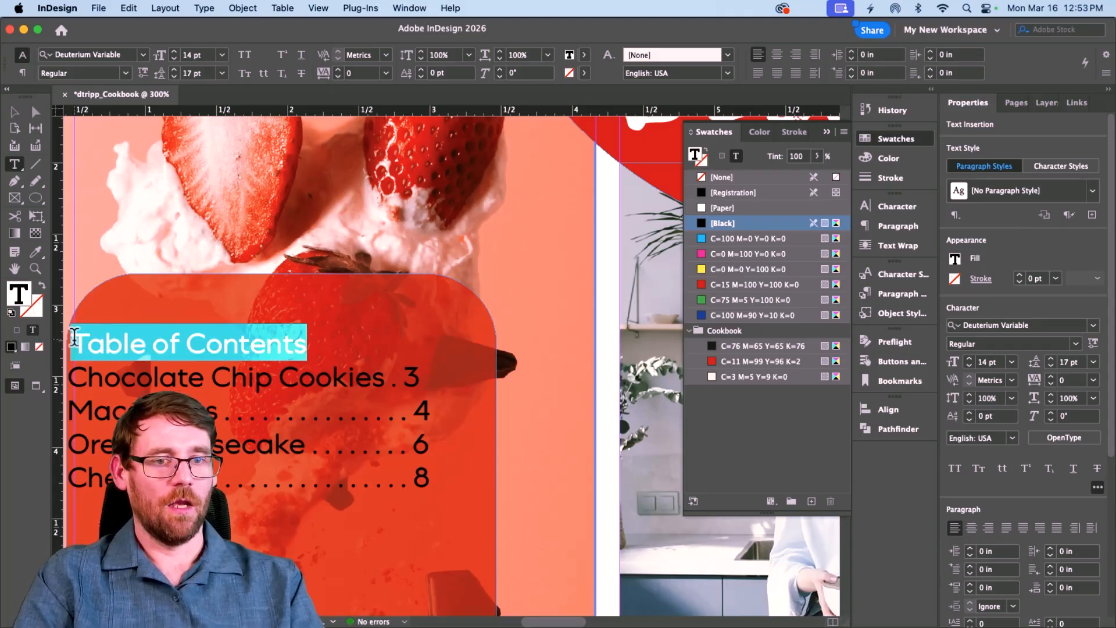
left_click(123, 74)
left_click(72, 162)
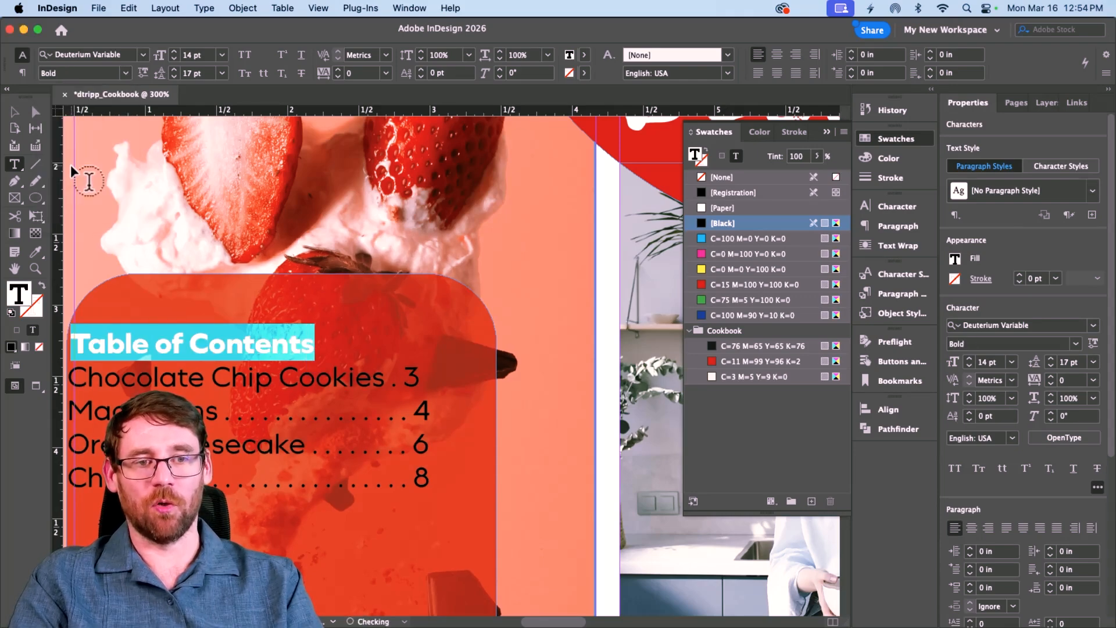
left_click_drag(171, 50, 173, 68)
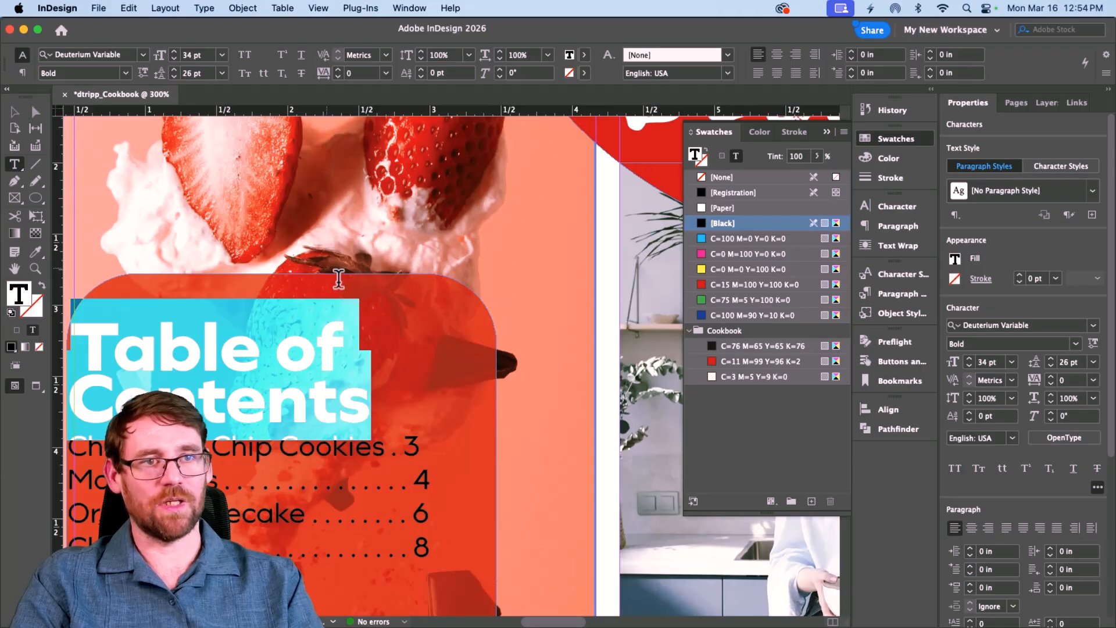
Check the heading's type specification in the PDF brief and set "Table of Contents" to 31 pt with 37 pt leading.
key("ctrl+Right")
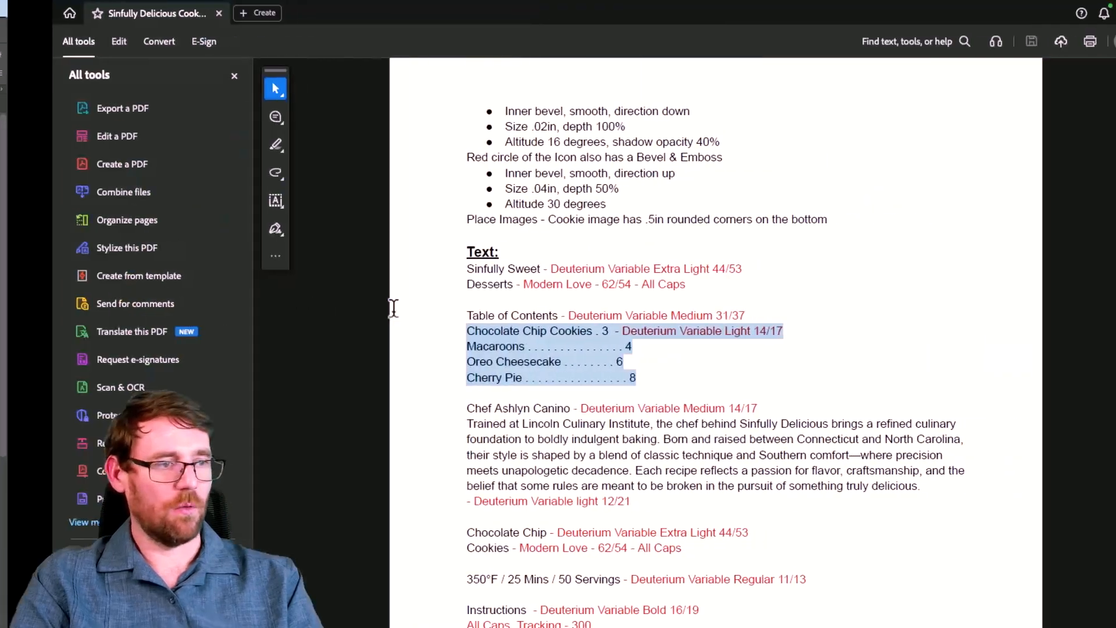
left_click(531, 323)
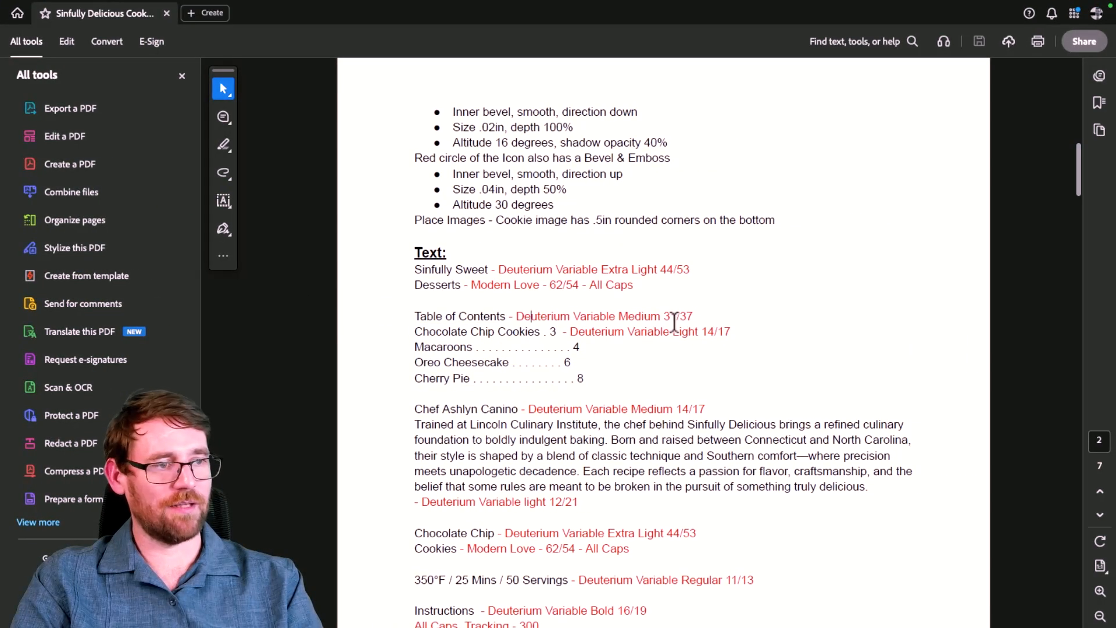
left_click_drag(696, 323, 666, 314)
left_click(693, 318)
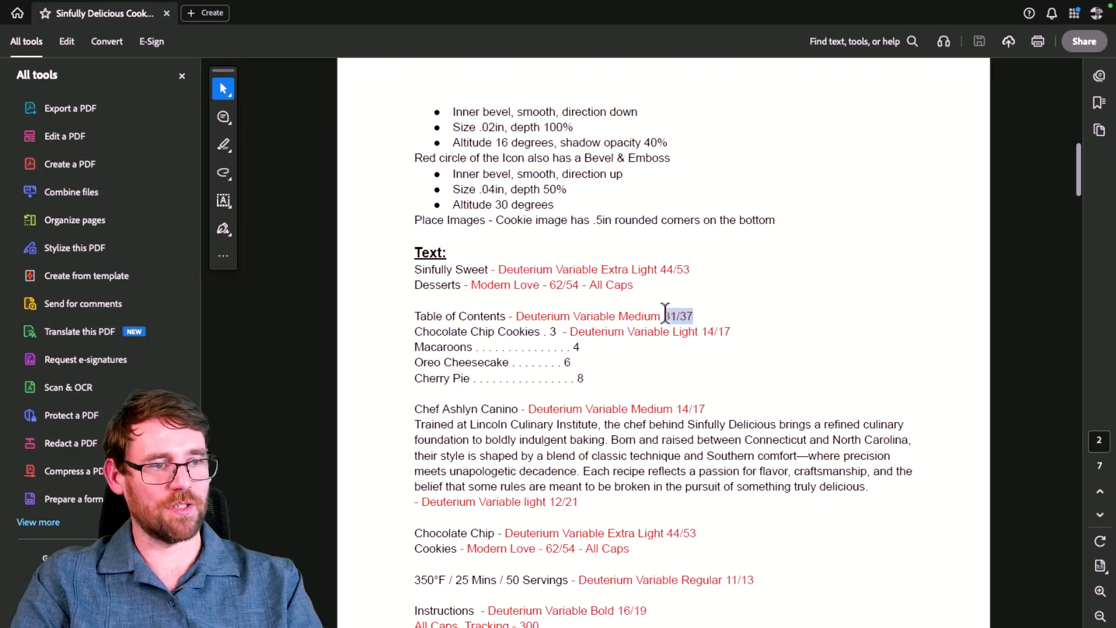
key("ctrl+Left")
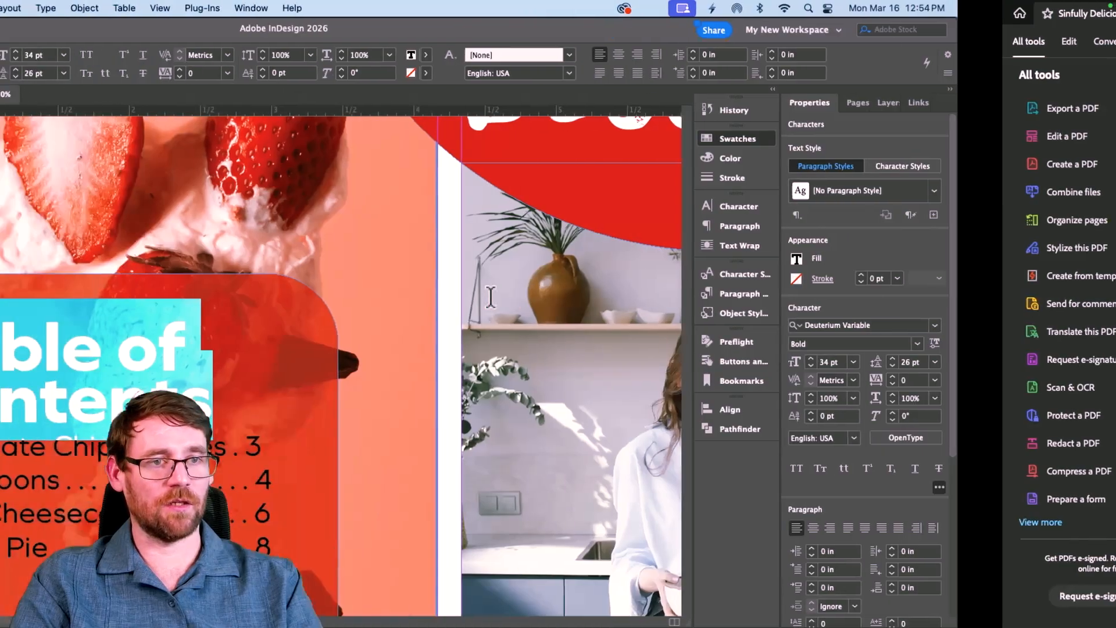
left_click_drag(205, 57, 145, 50)
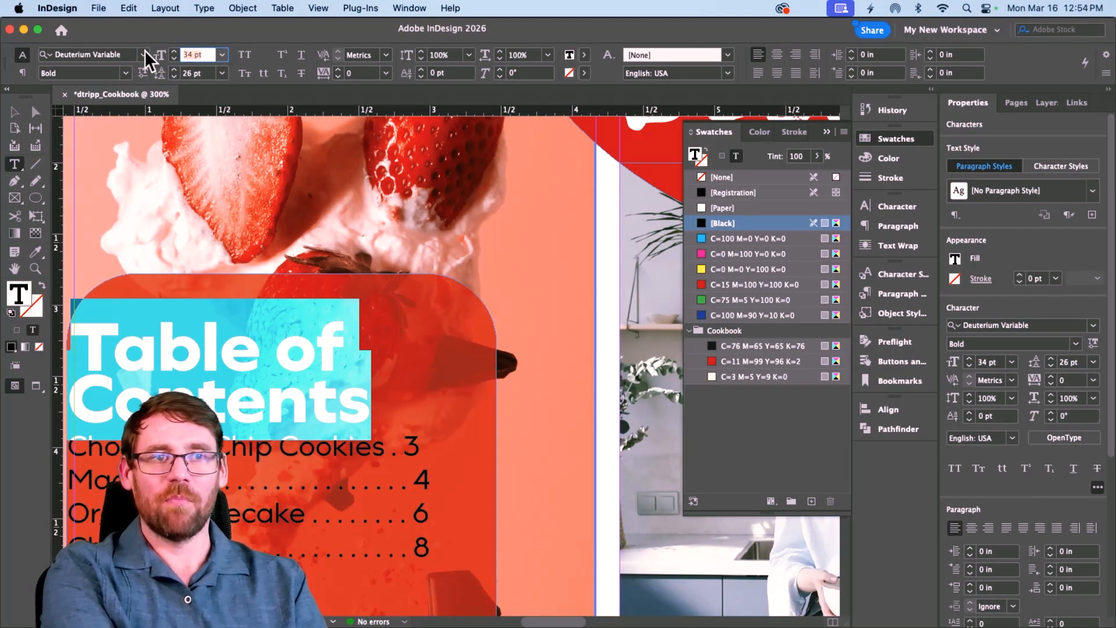
type("31")
left_click_drag(209, 74, 170, 71)
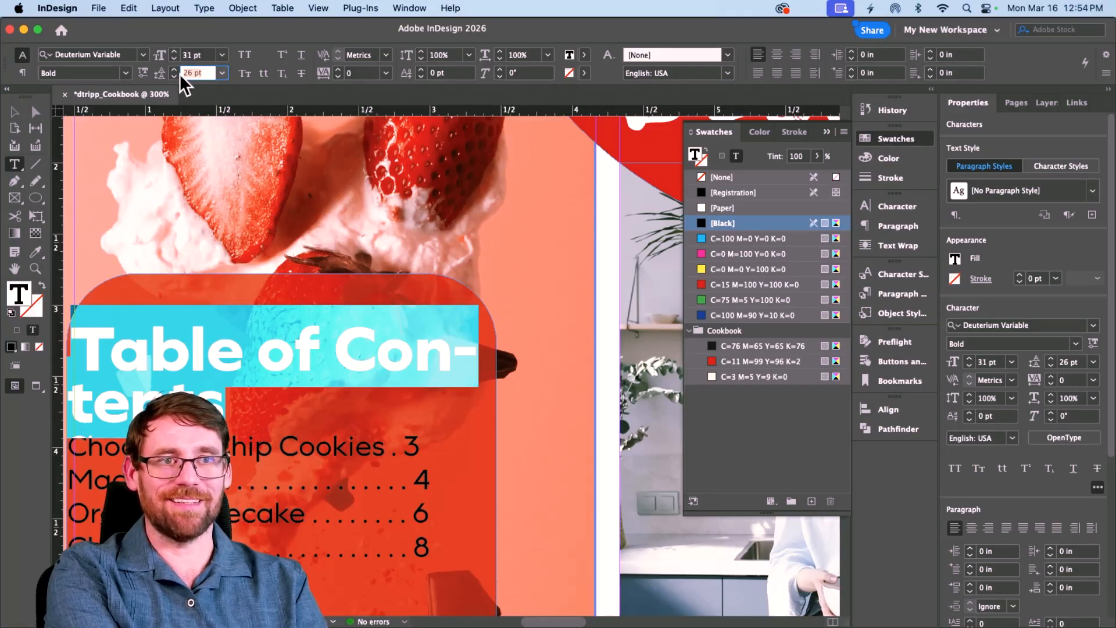
key("Return")
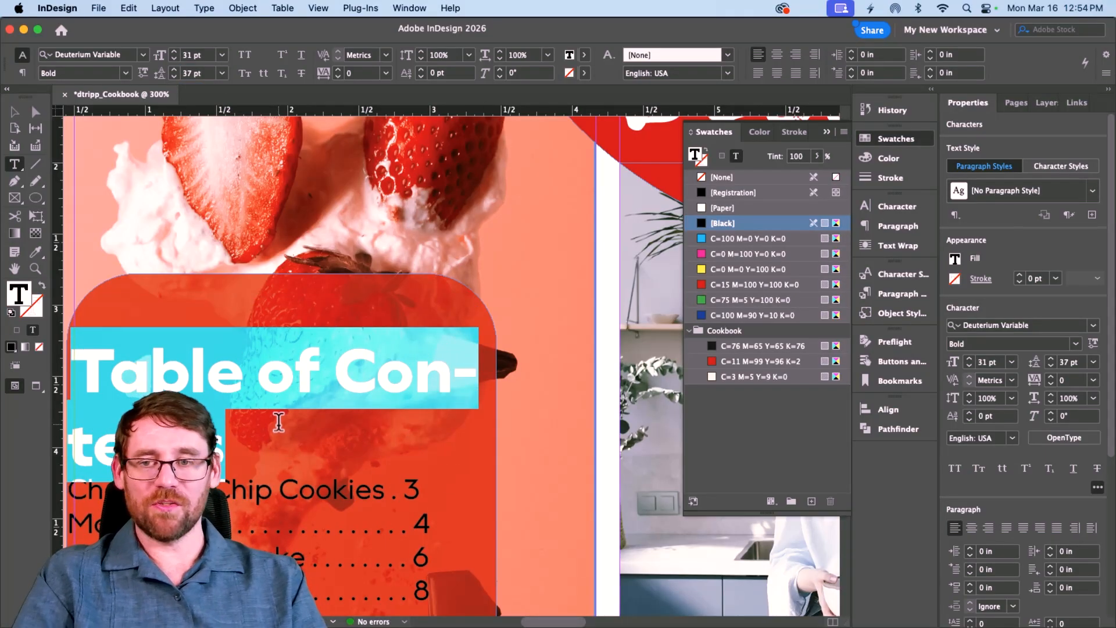
Give all the text in the table of contents frame a left indent of 0.375 in.
key("super+a")
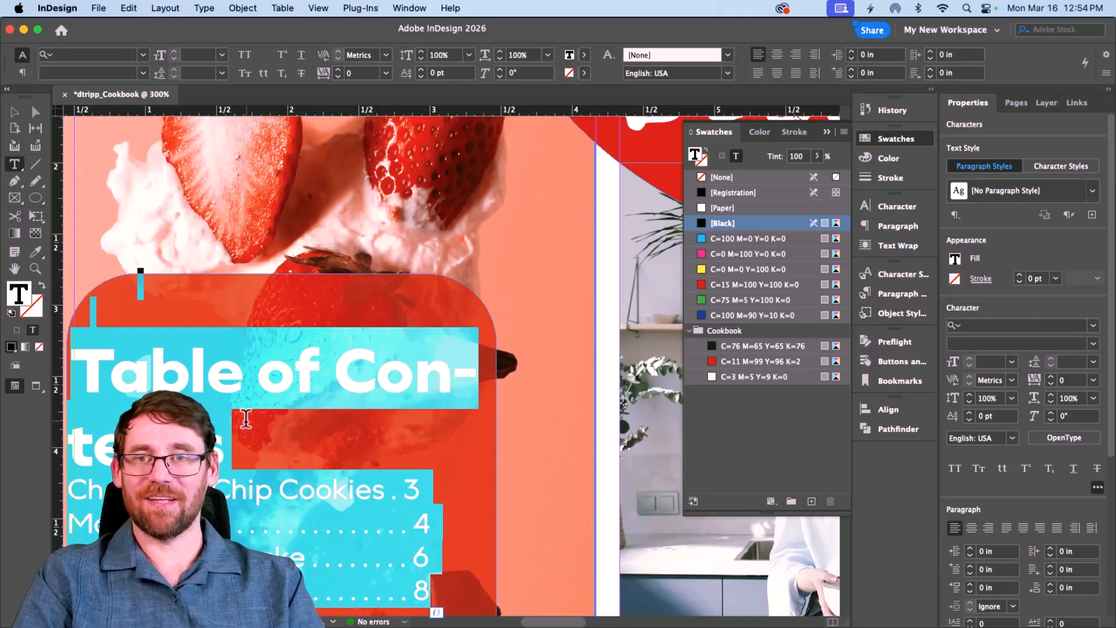
left_click(890, 227)
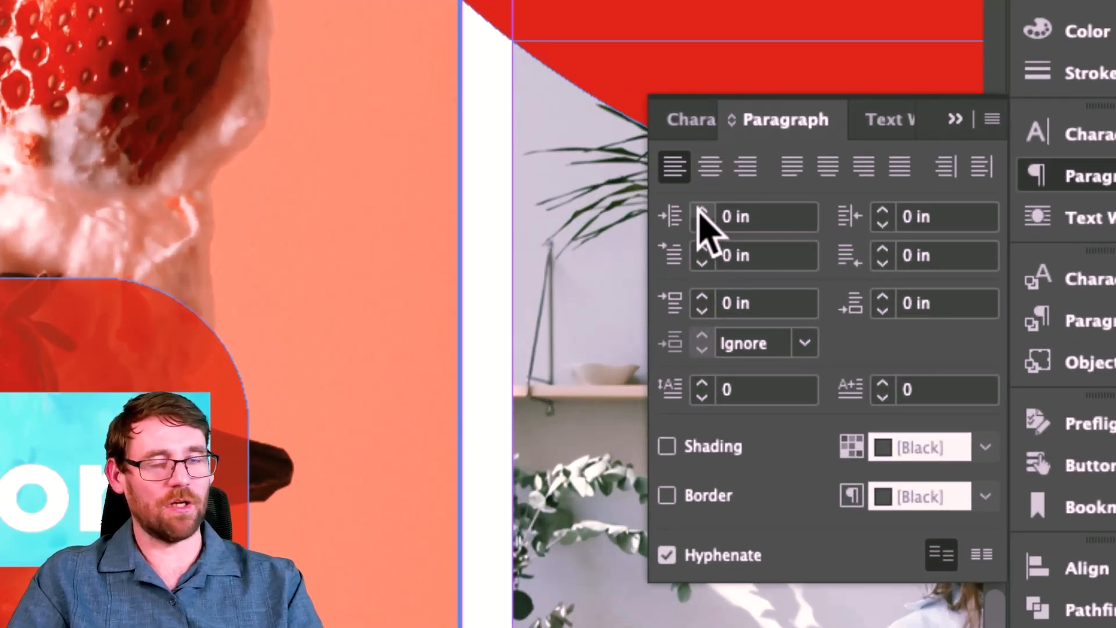
left_click(701, 210)
left_click(701, 210)
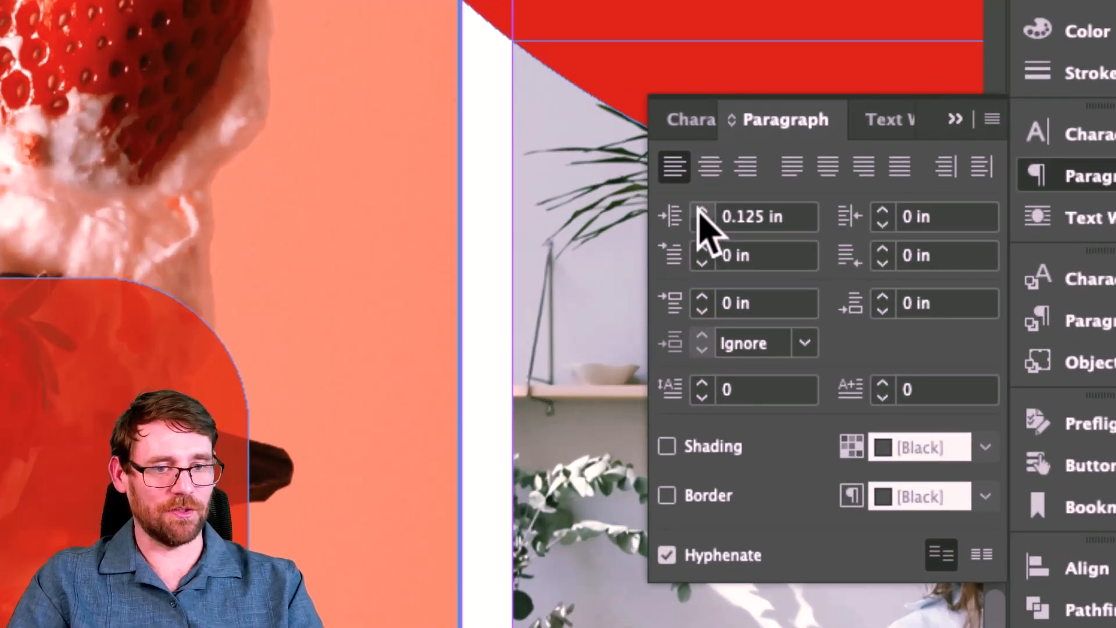
left_click(702, 210)
left_click(702, 211)
left_click(702, 211)
left_click(700, 211)
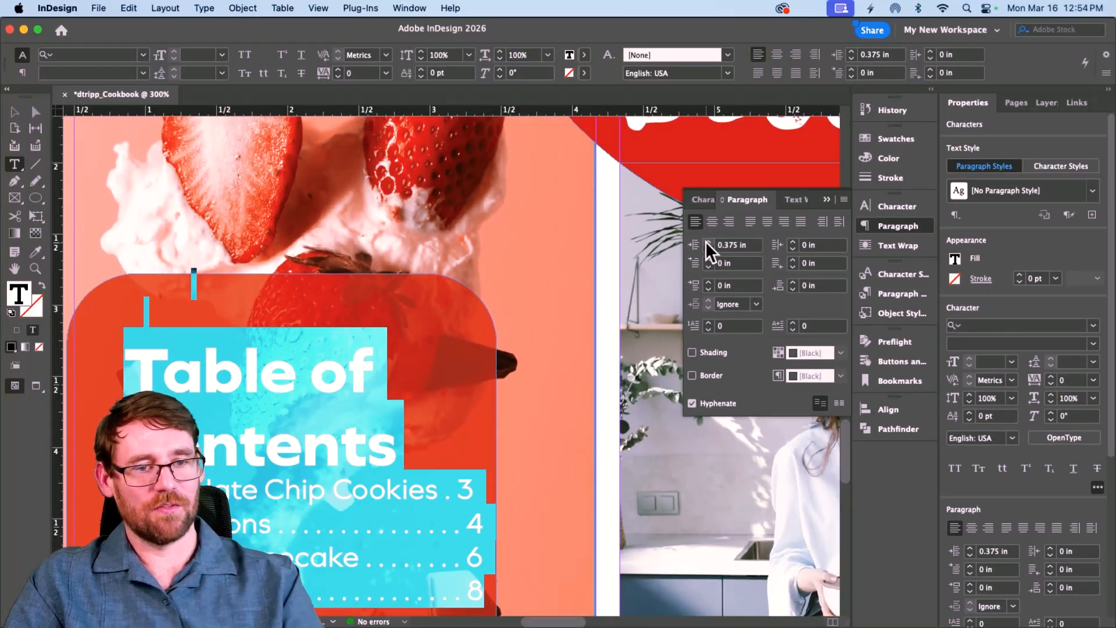
Set both the left and right indents of all the table of contents text to 0.1875 in.
left_click(707, 249)
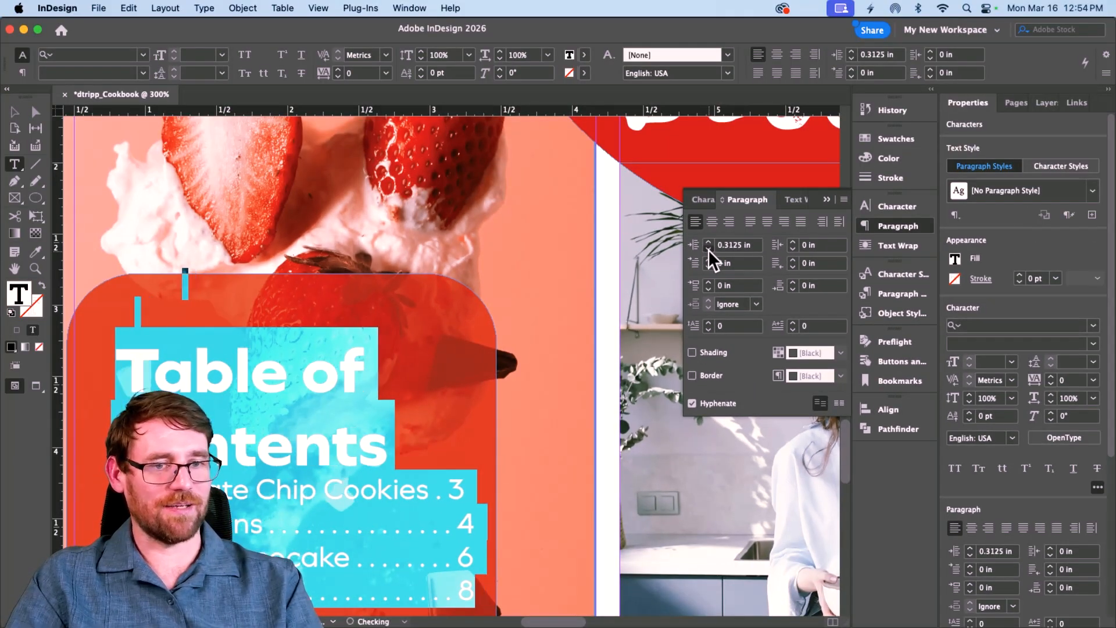
left_click(708, 250)
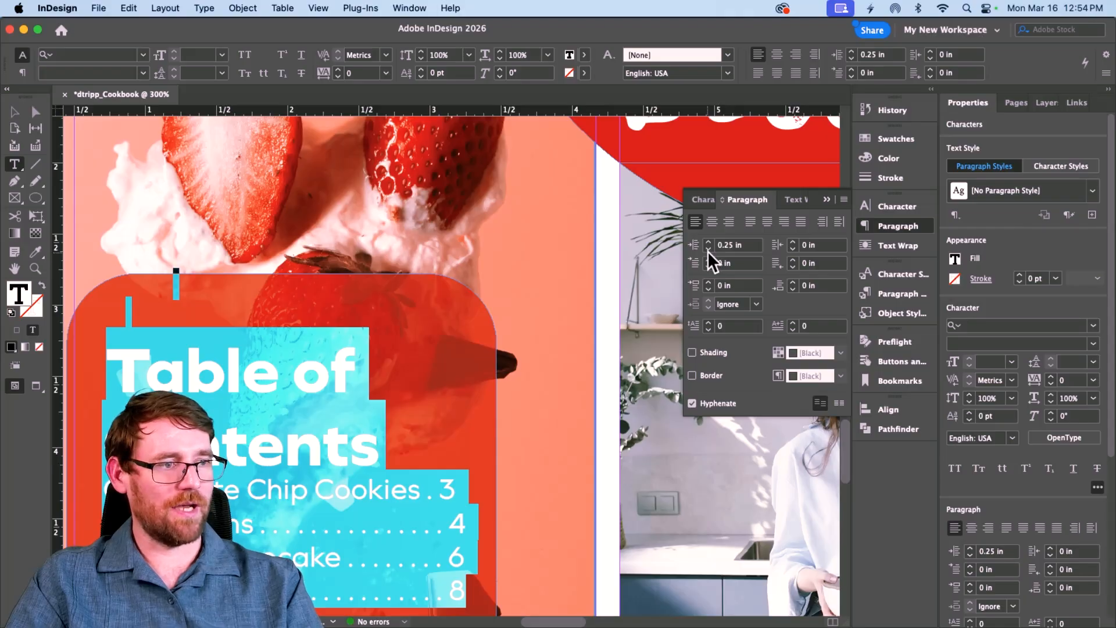
left_click(707, 250)
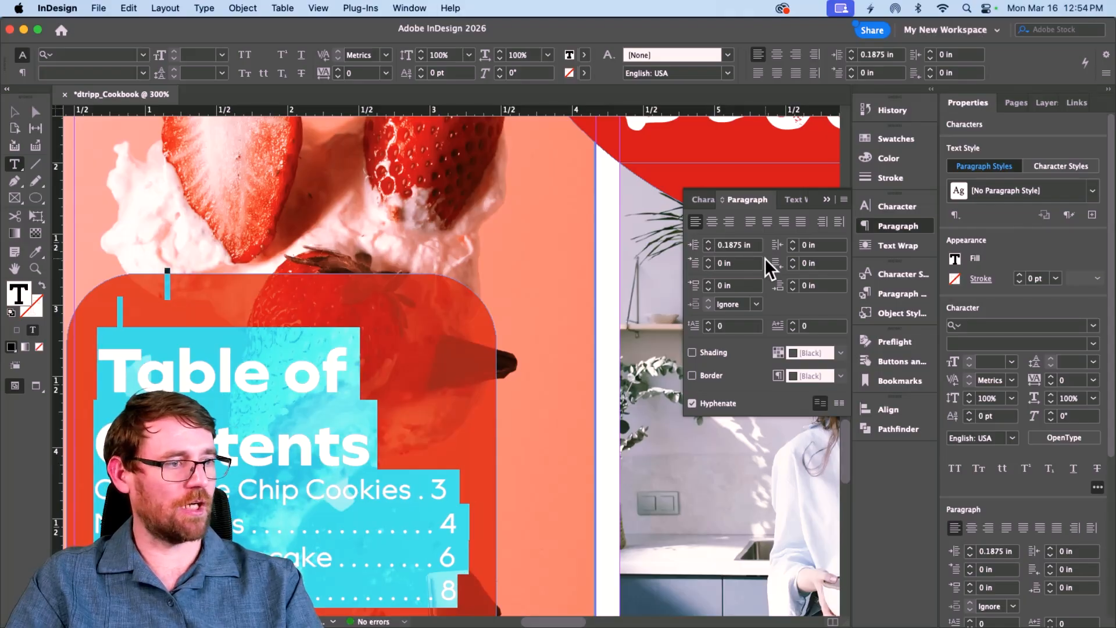
left_click(792, 242)
left_click(792, 242)
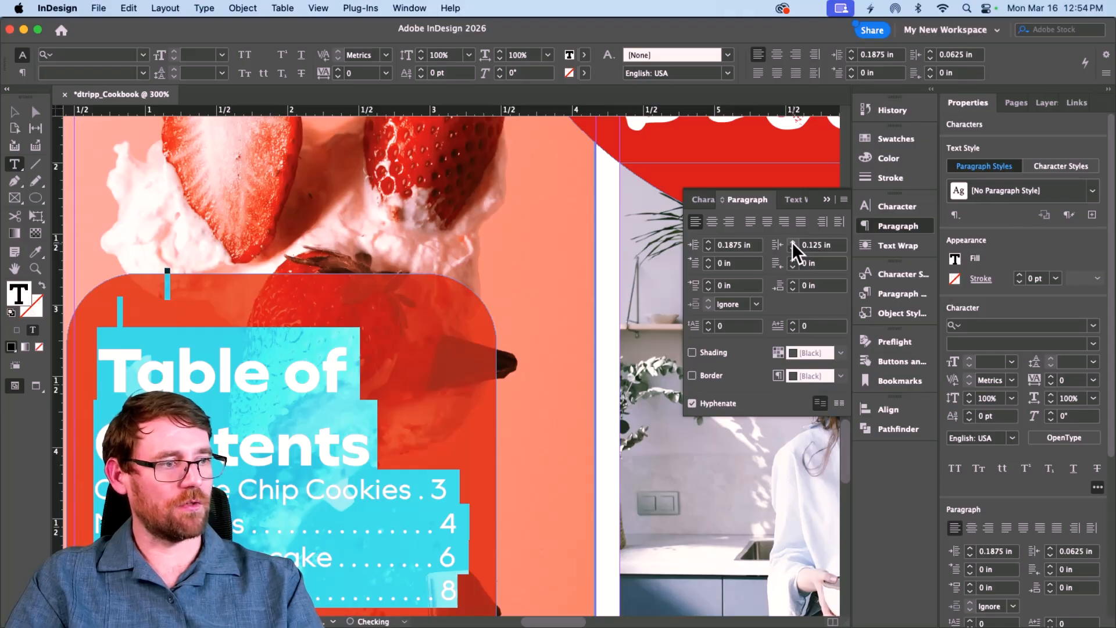
left_click(791, 242)
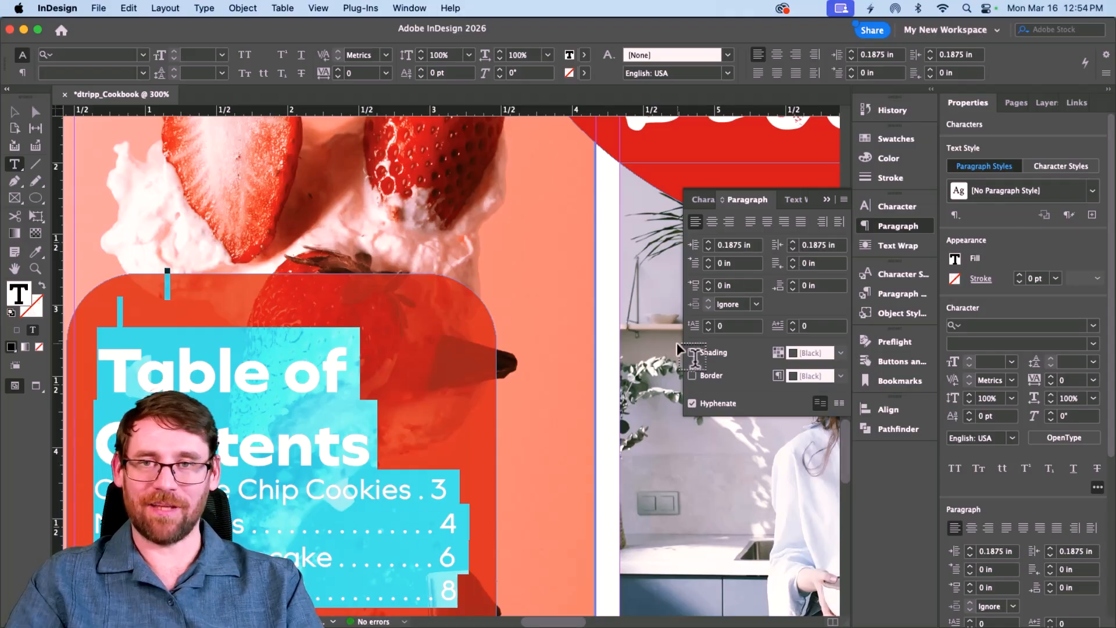
left_click(283, 395)
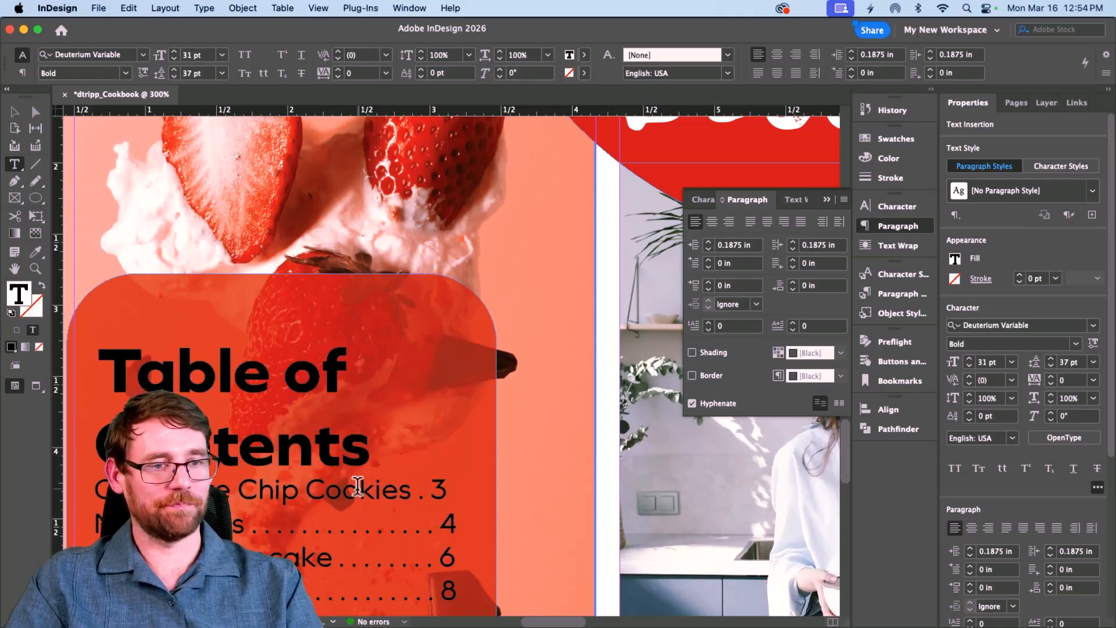
Set the space between paragraphs of the same style to 0.3 in for the heading and all table of contents entries.
scroll(361, 456, "down", 5)
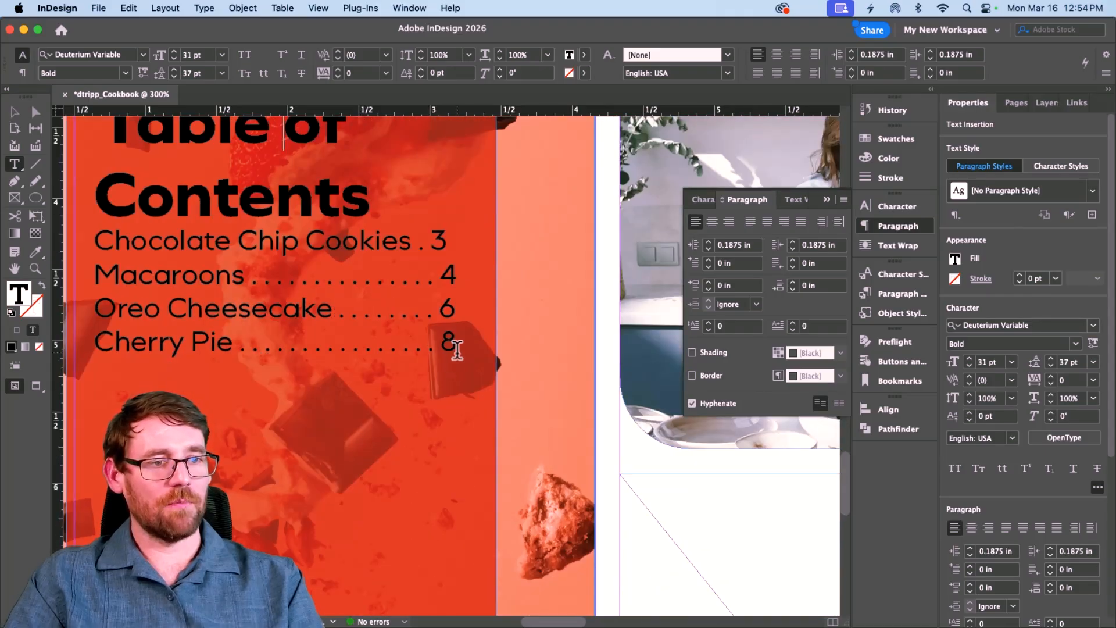
left_click_drag(457, 349, 122, 159)
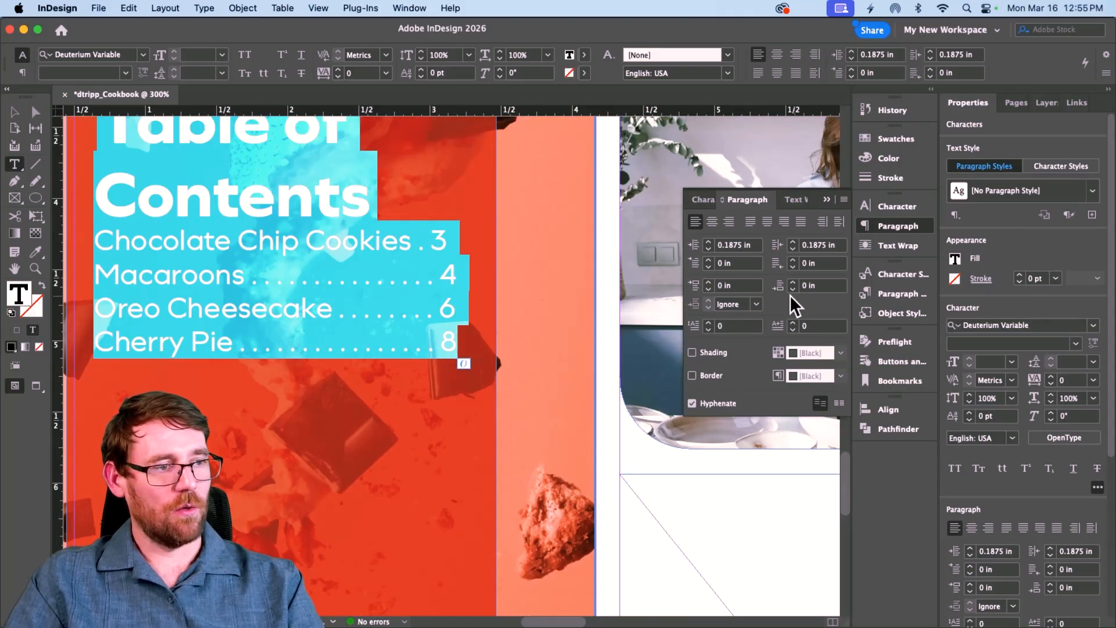
left_click(757, 304)
left_click(744, 378)
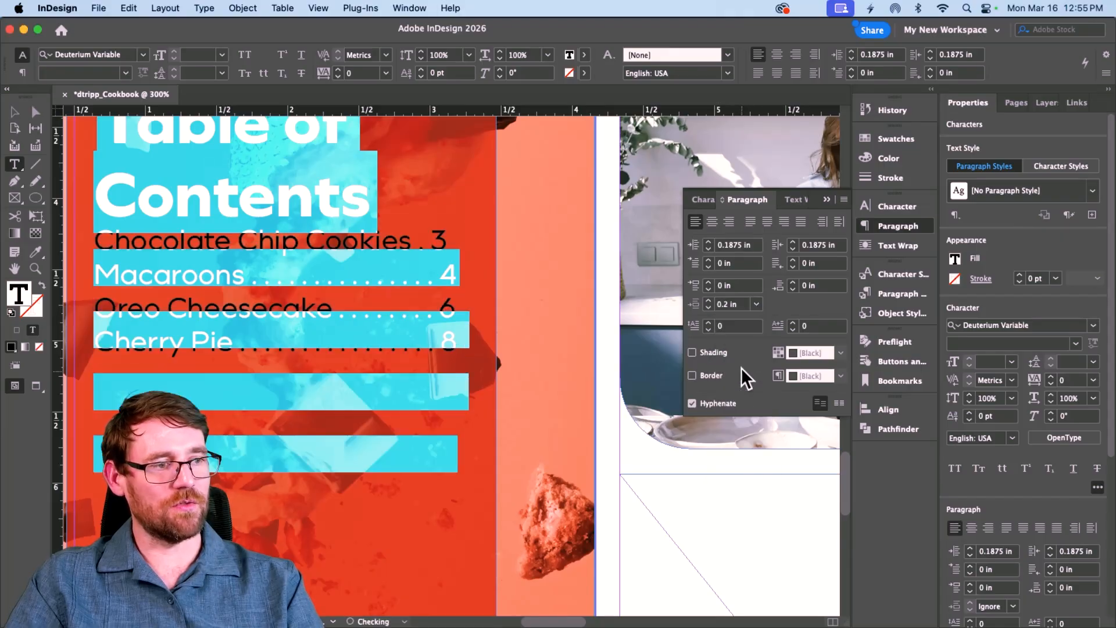
left_click(756, 305)
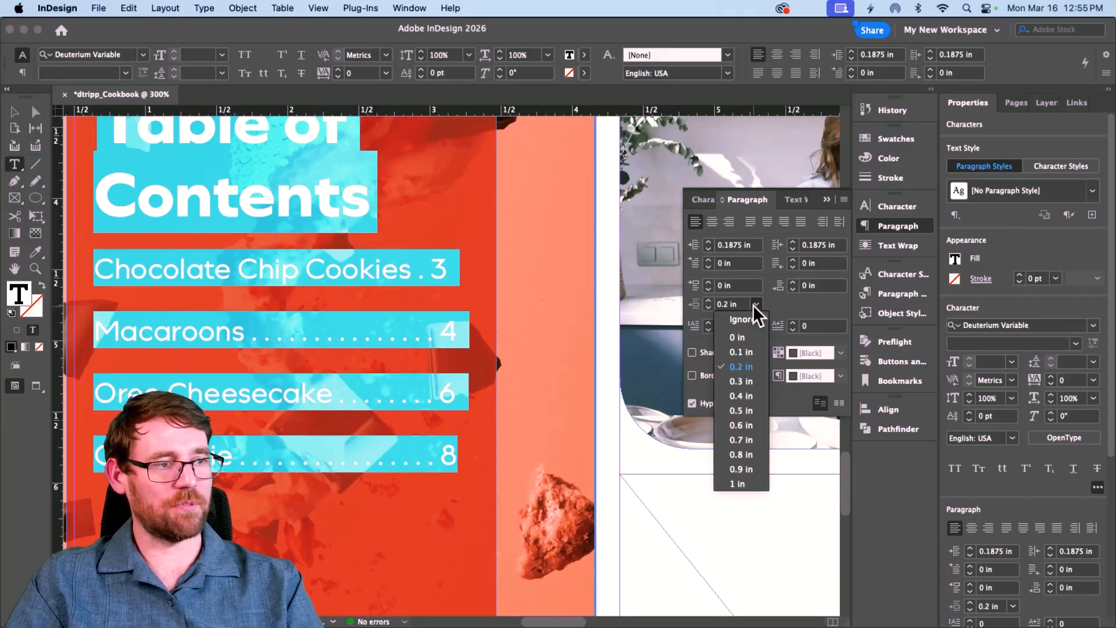
left_click(742, 382)
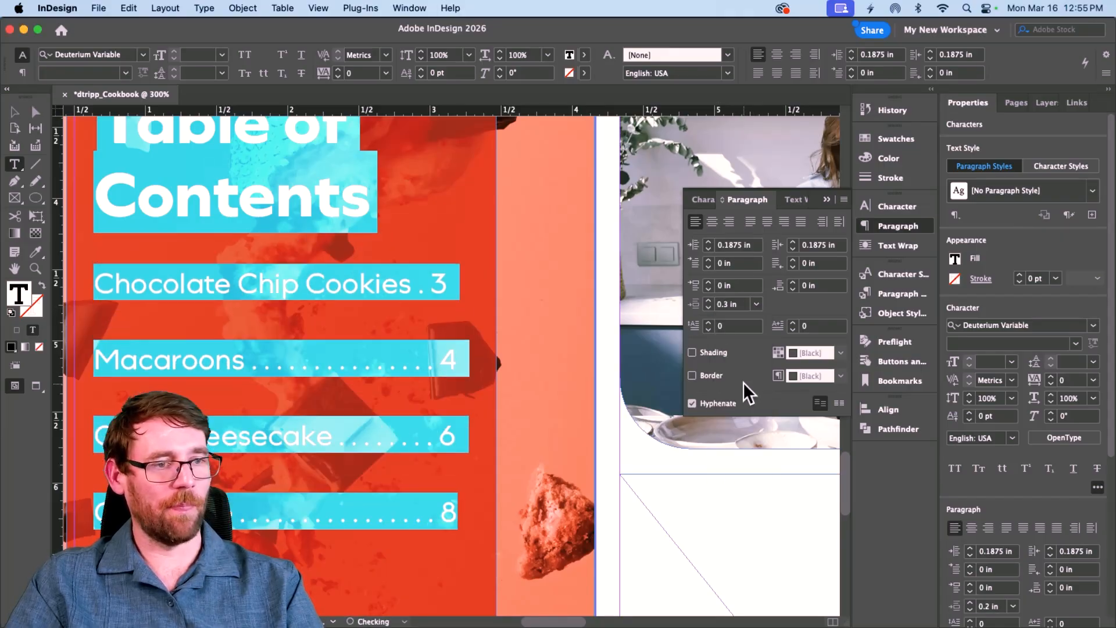
left_click(348, 358)
scroll(348, 358, "down", 5)
scroll(349, 357, "up", 6)
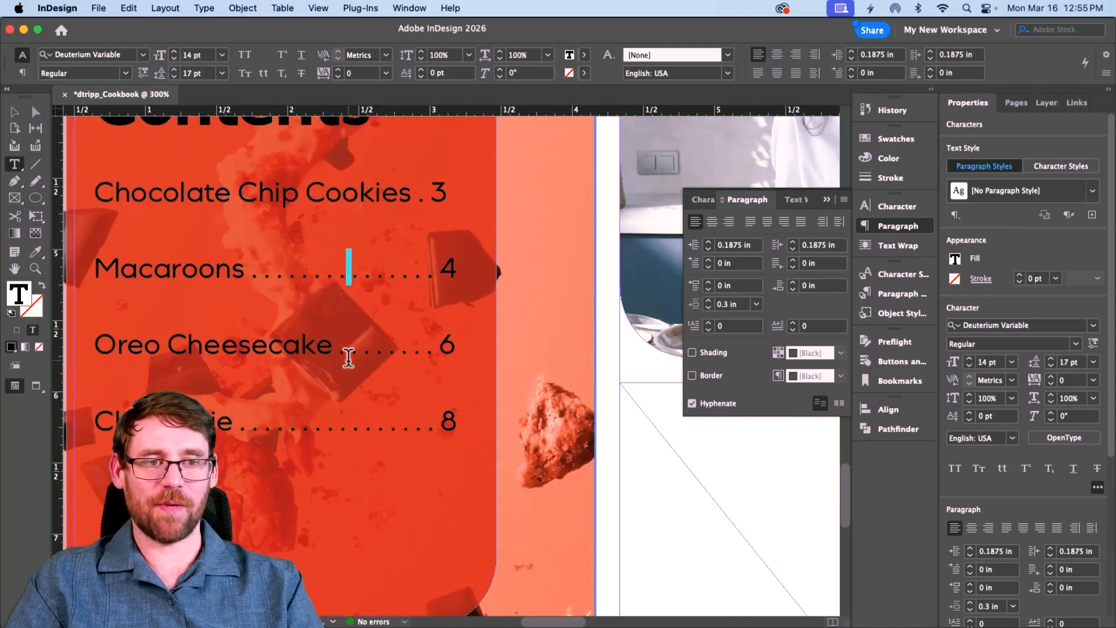
scroll(348, 358, "down", 2)
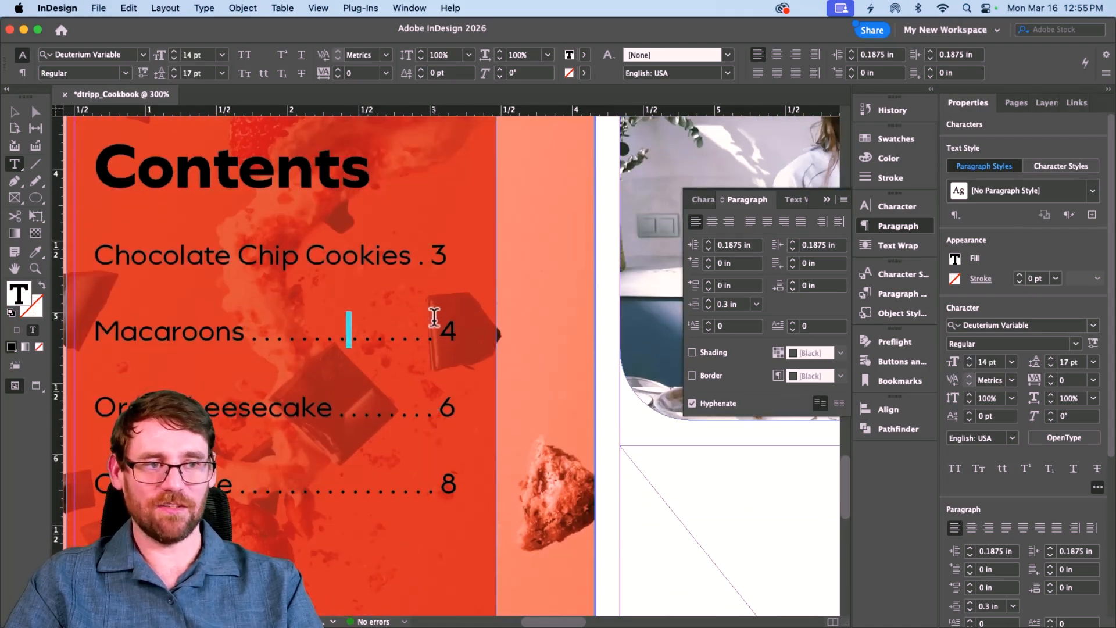
Add another leader dot before the page number in the "Chocolate Chip Cookies" entry.
left_click(425, 257)
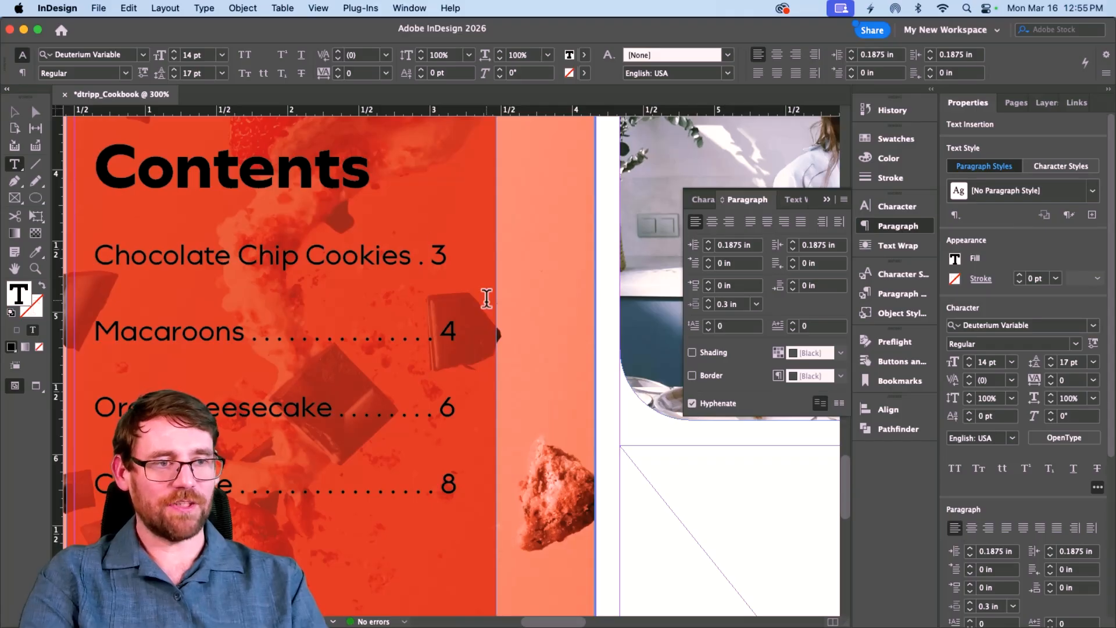
type(".")
key("BackSpace")
key("BackSpace")
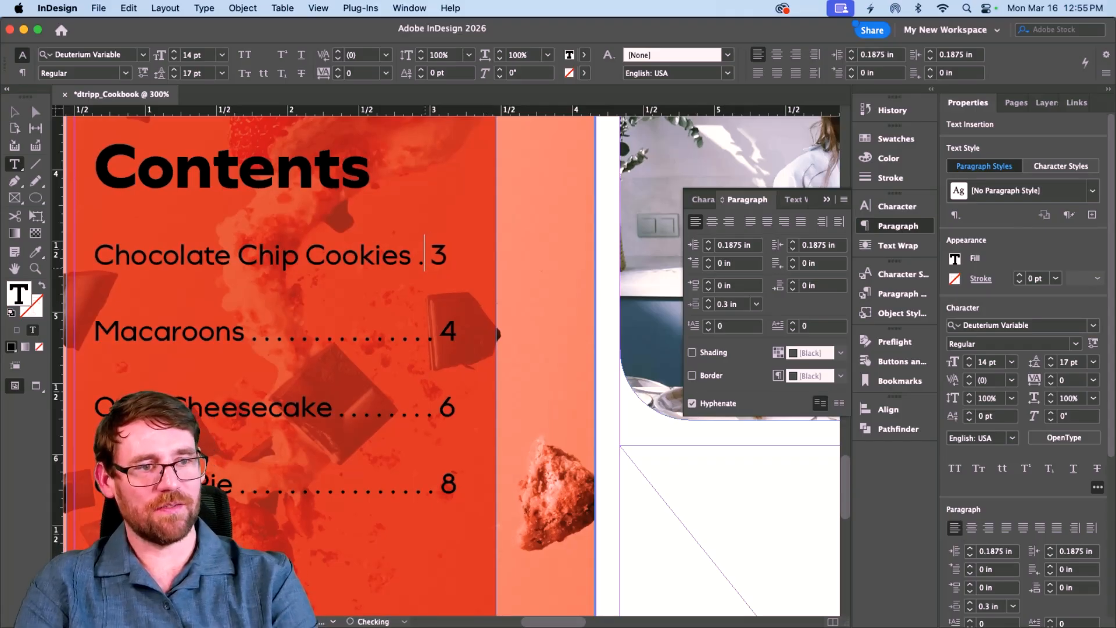
type(".")
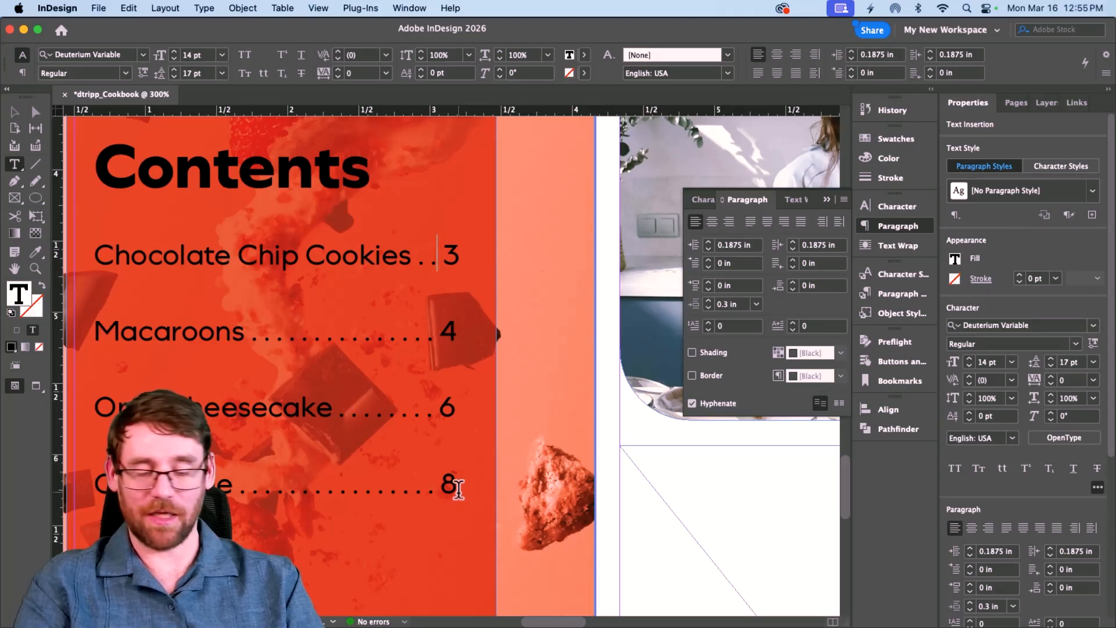
Color all the table of contents text with the [Paper] swatch and deselect the frame.
key("super+minus")
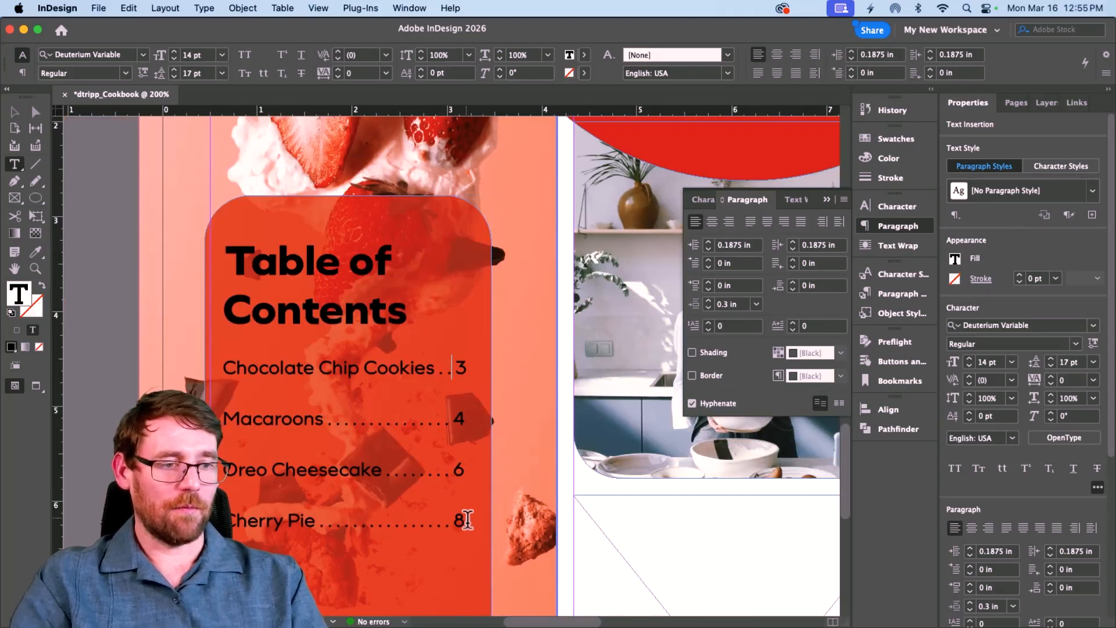
left_click_drag(463, 519, 149, 244)
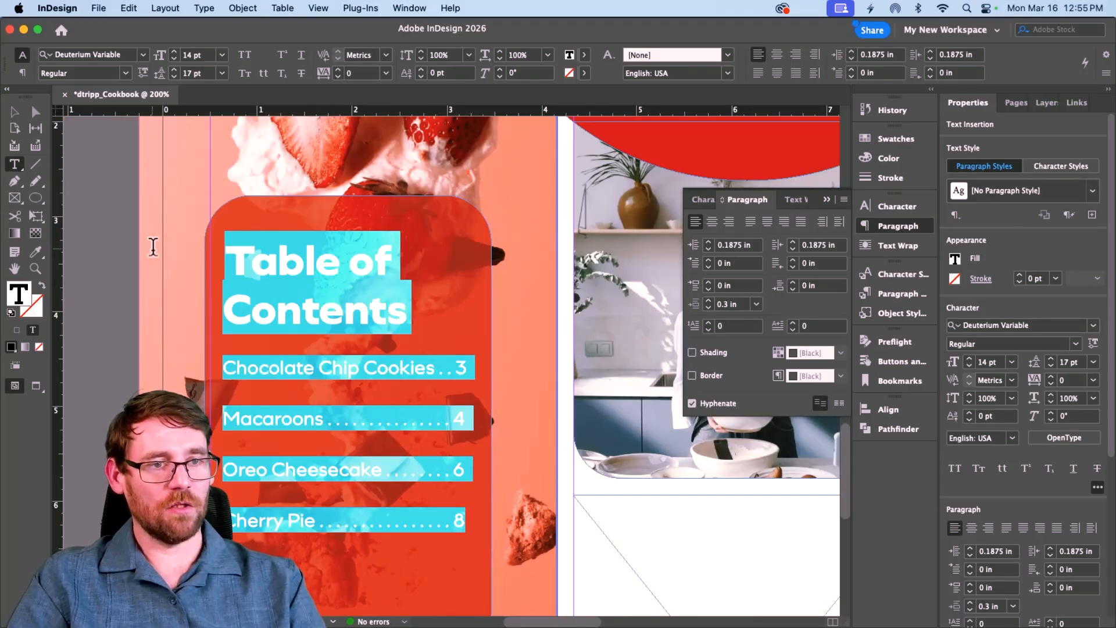
left_click(584, 54)
left_click(465, 129)
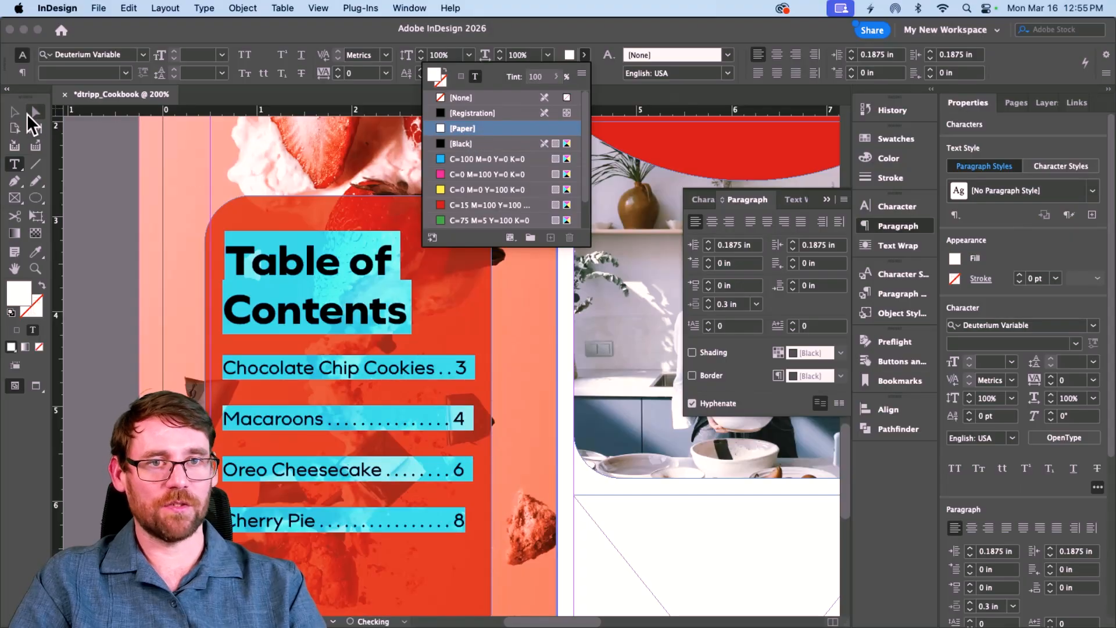
left_click(15, 112)
left_click(135, 227)
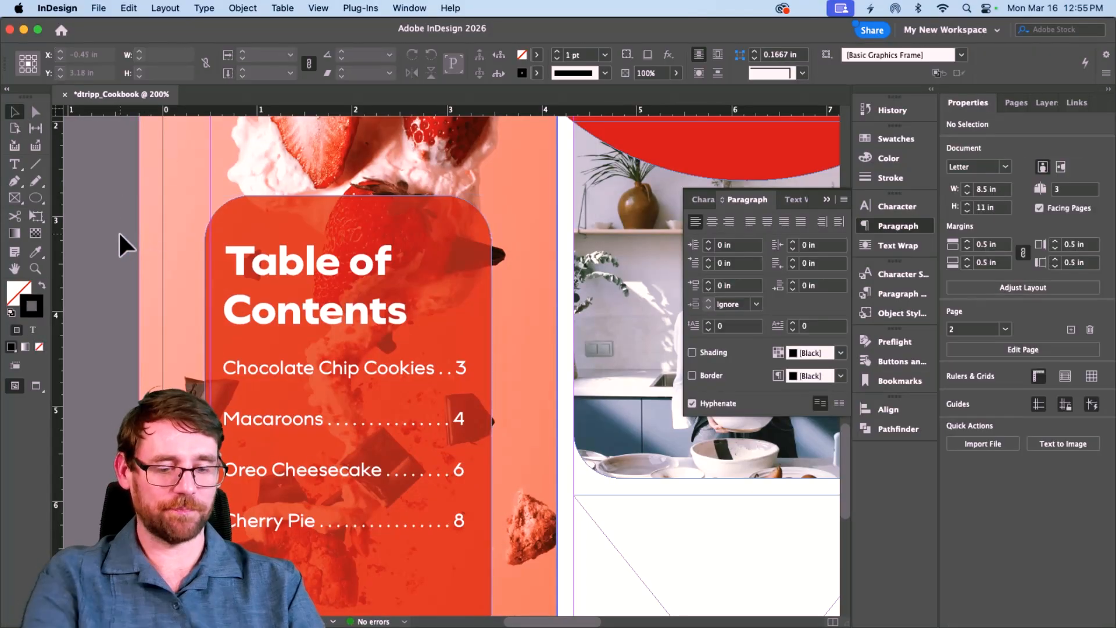
key("super+minus")
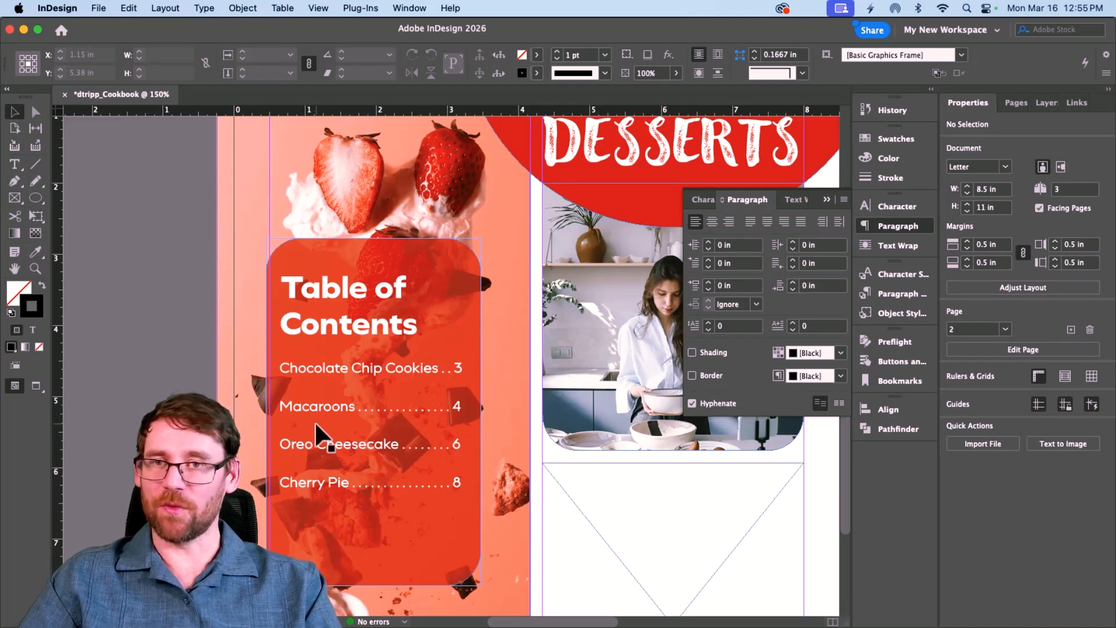
Switch to the PDF brief in Acrobat, check the chef heading's type specification, and copy the chef's name line and biography.
scroll(336, 414, "right", 8)
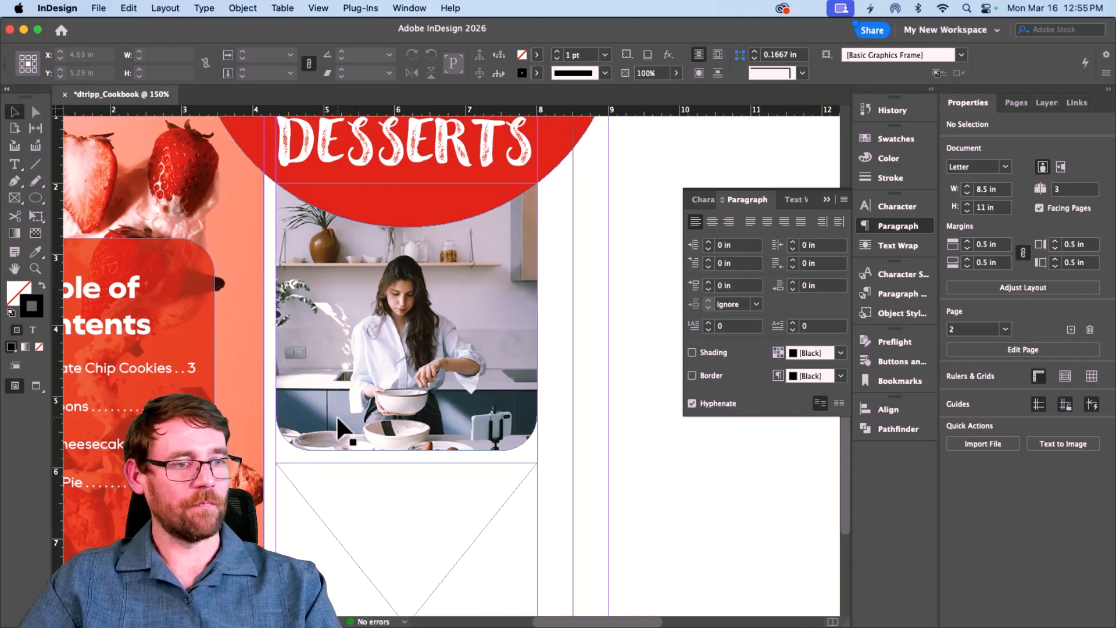
scroll(472, 405, "down", 4)
scroll(441, 307, "up", 2)
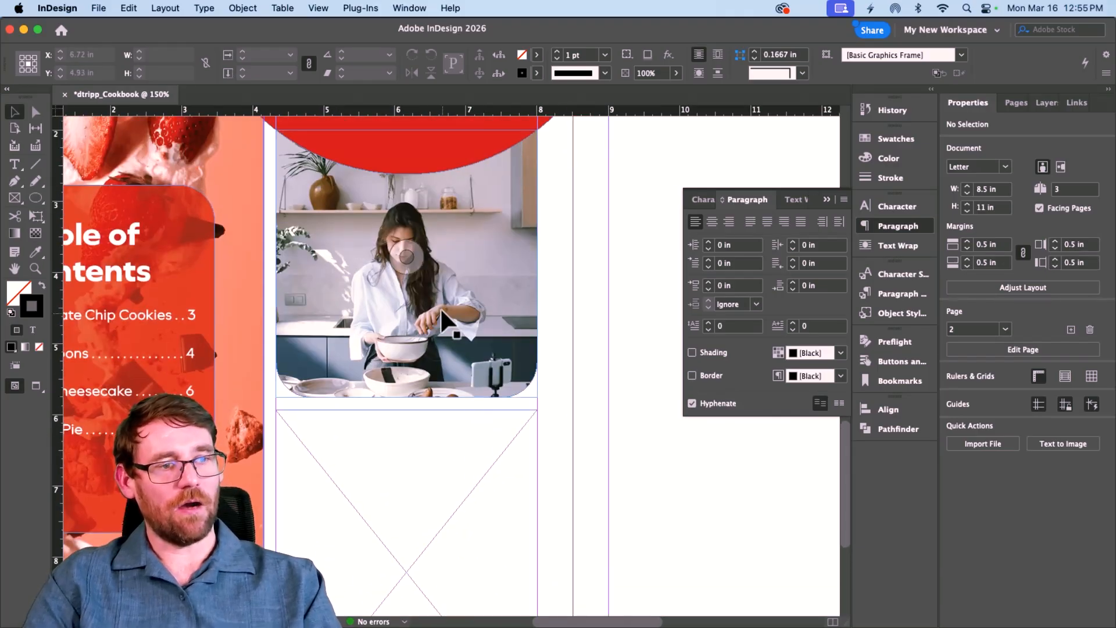
left_click(434, 292)
scroll(421, 380, "down", 3)
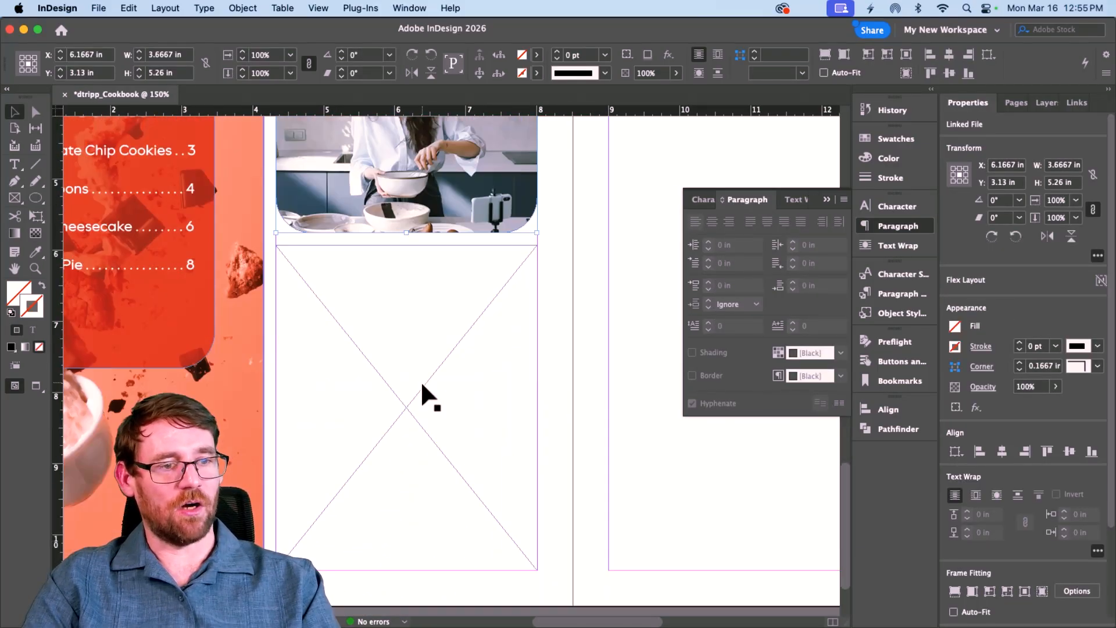
left_click(410, 334)
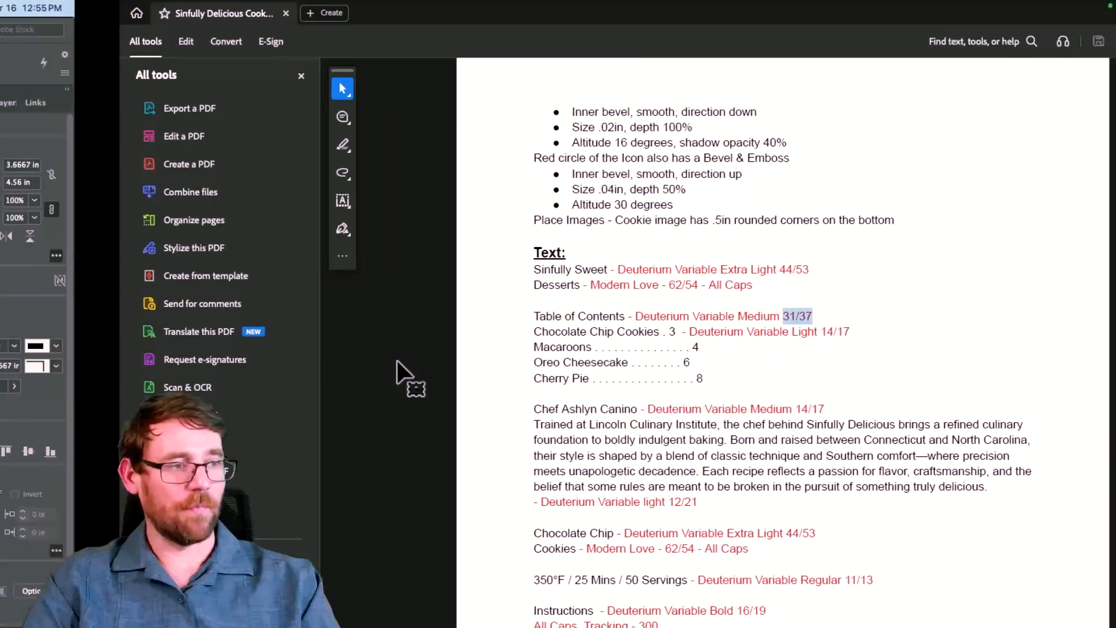
scroll(504, 356, "down", 3)
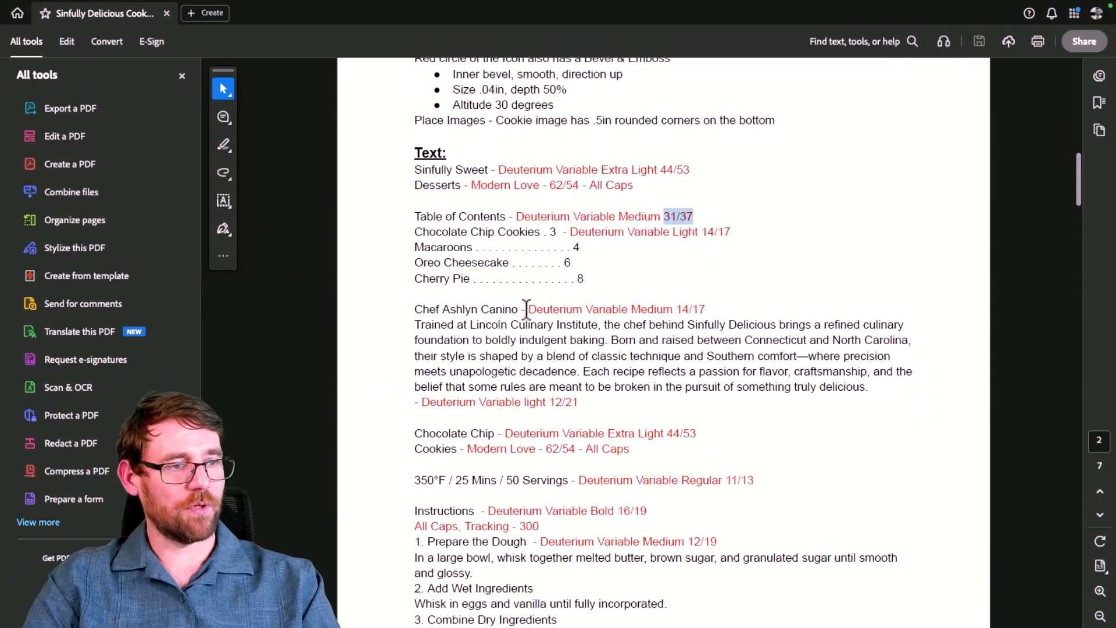
left_click_drag(526, 308, 705, 305)
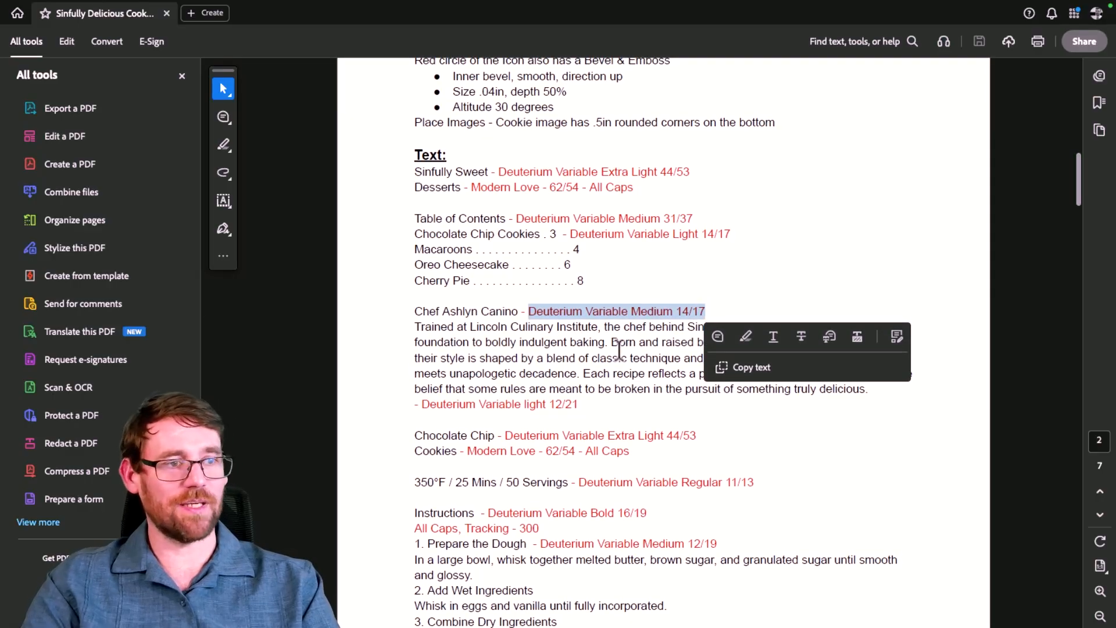
left_click_drag(413, 310, 856, 375)
left_click_drag(875, 383, 869, 393)
key("super+c")
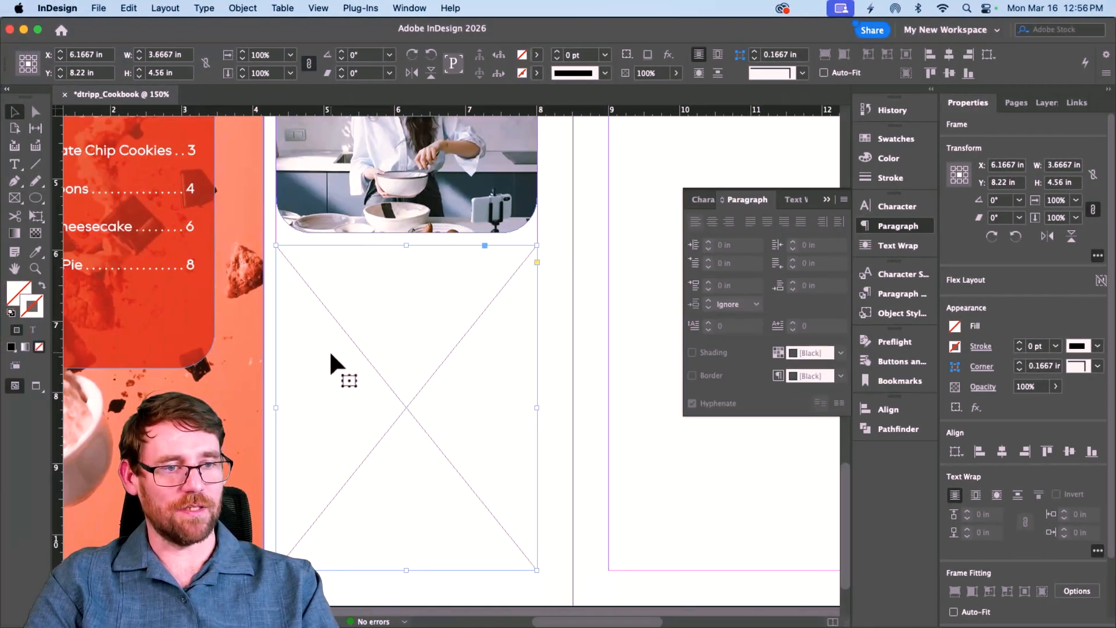
Paste the copied chef name line and biography into the empty frame below the kitchen photo.
key("t")
left_click(339, 334)
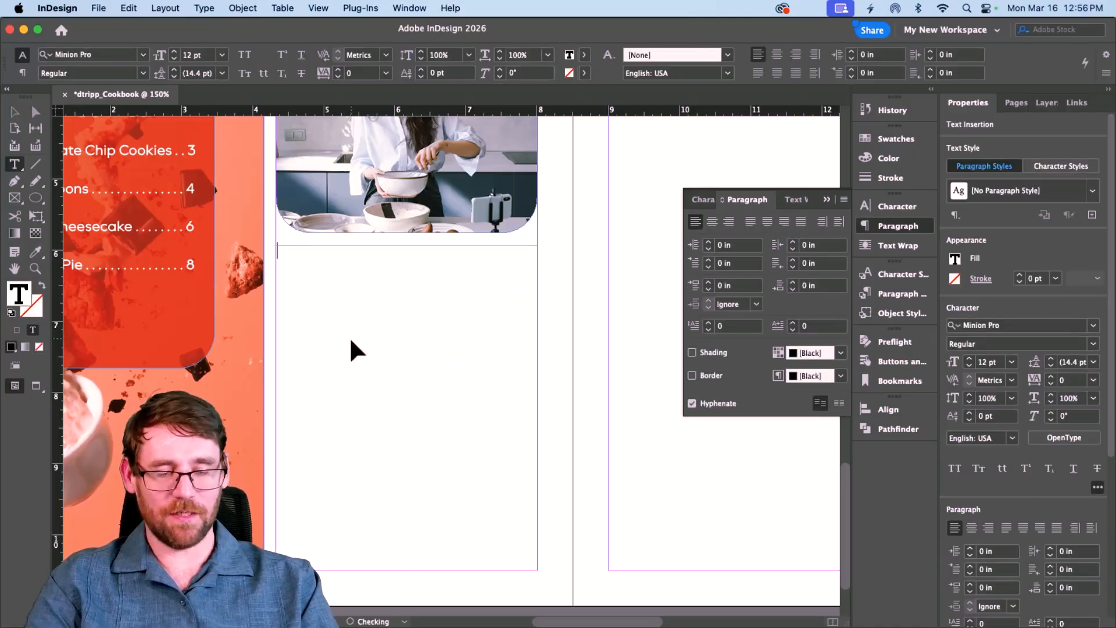
key("super+v")
left_click(375, 264)
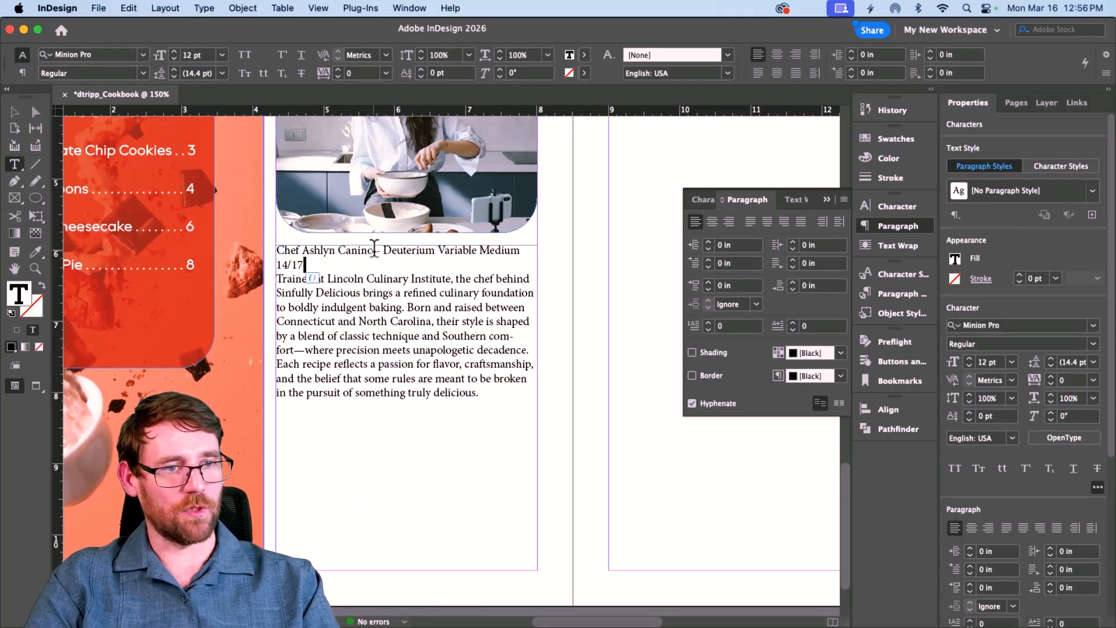
Format the chef's name line, without its pasted specification note, as Deuterium Variable Medium, 14 pt with 17 pt leading.
left_click_drag(373, 250, 276, 251)
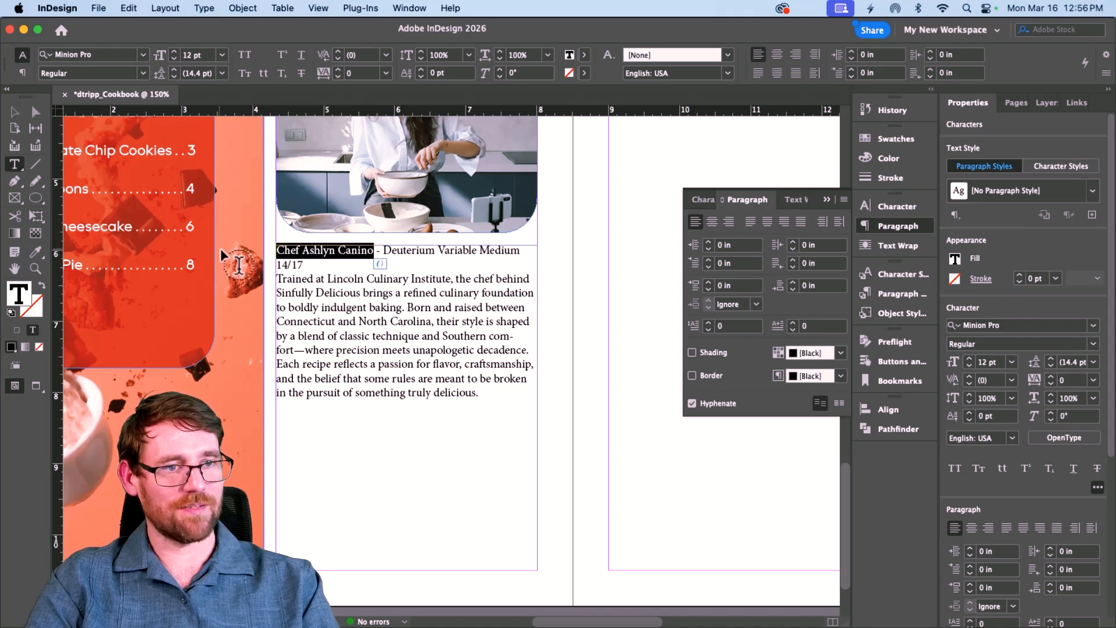
left_click(142, 54)
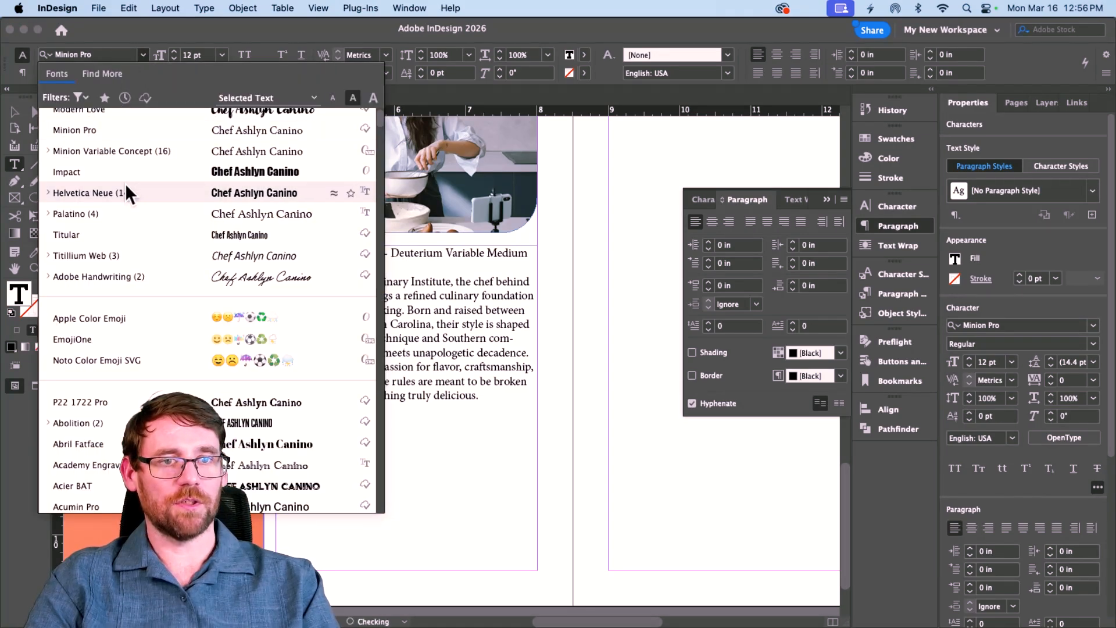
scroll(124, 182, "up", 3)
left_click(99, 119)
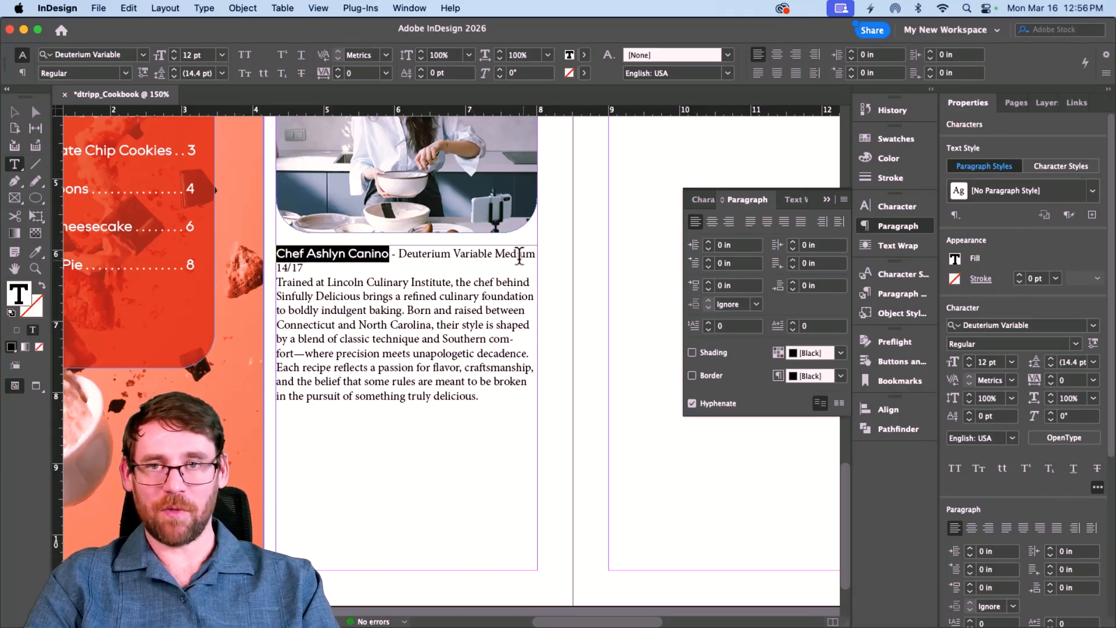
left_click(131, 72)
left_click(85, 145)
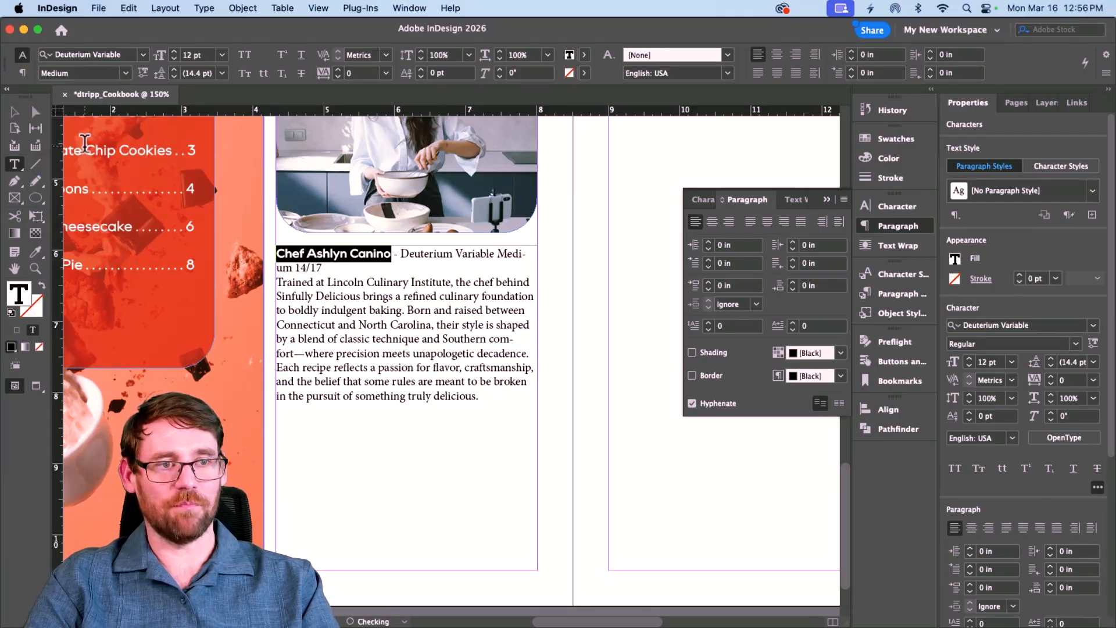
left_click(174, 50)
left_click(173, 50)
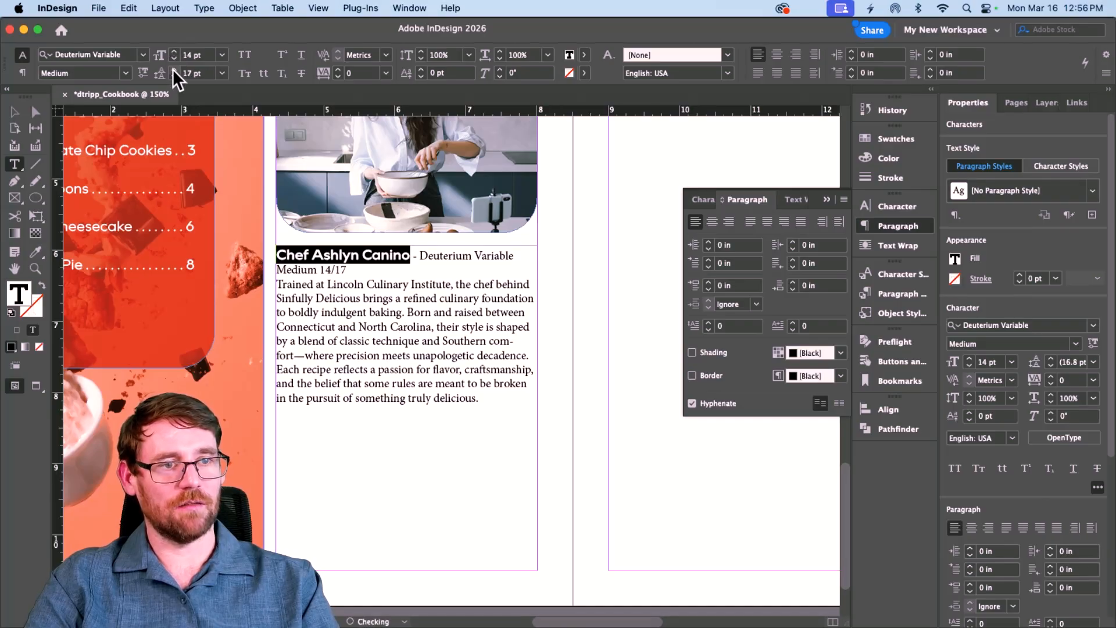
Delete the pasted type specification note that follows the chef's name above the biography.
left_click_drag(372, 272, 379, 288)
left_click(410, 268)
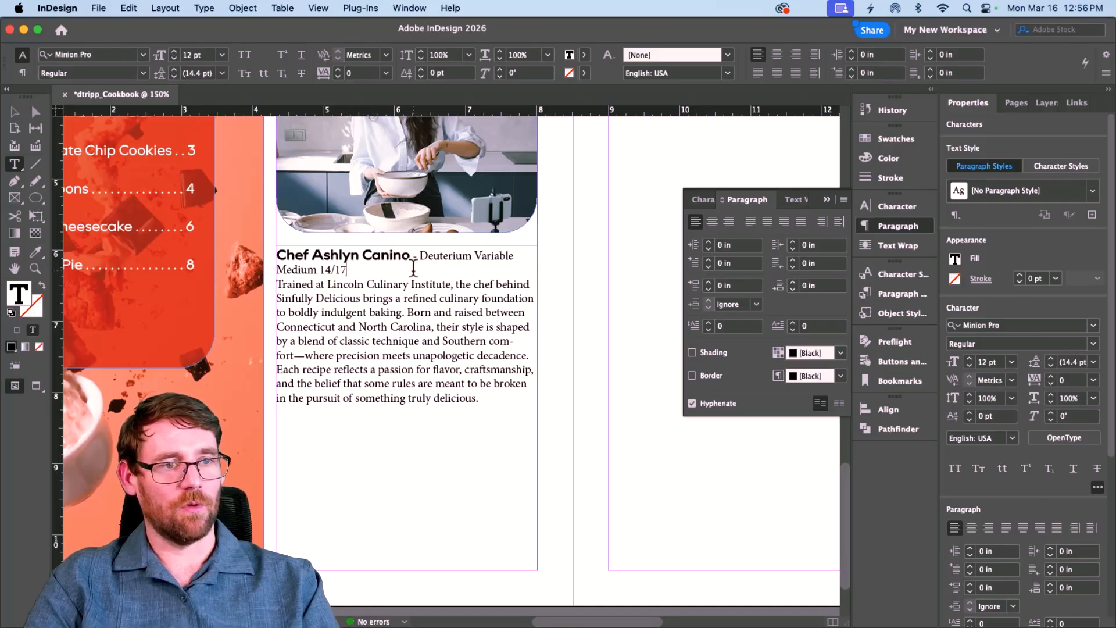
left_click(415, 256, "shift")
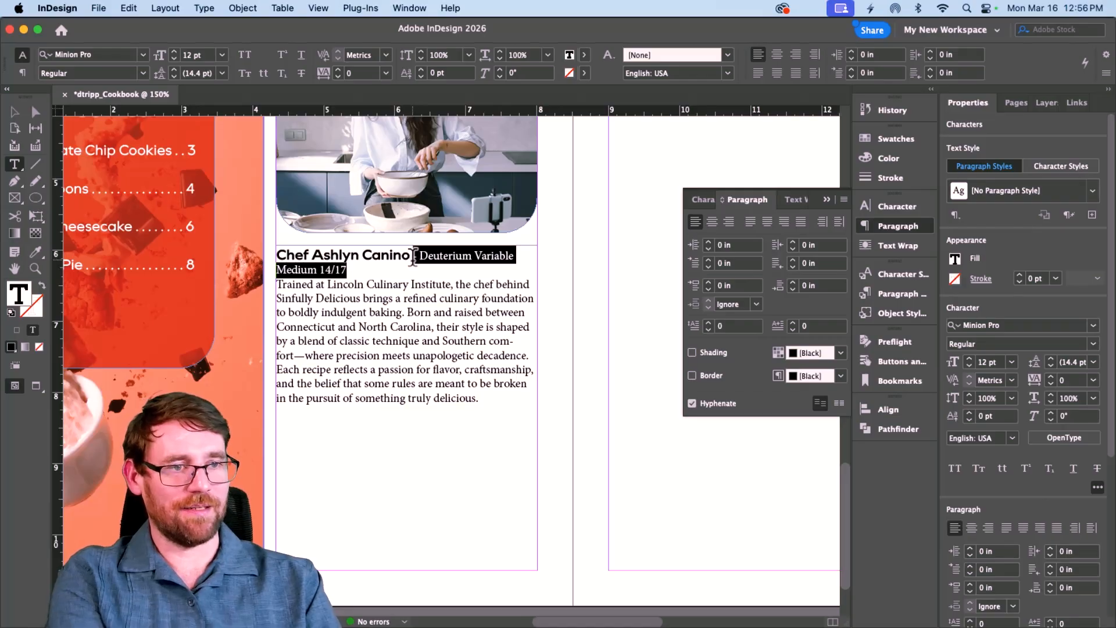
key("BackSpace")
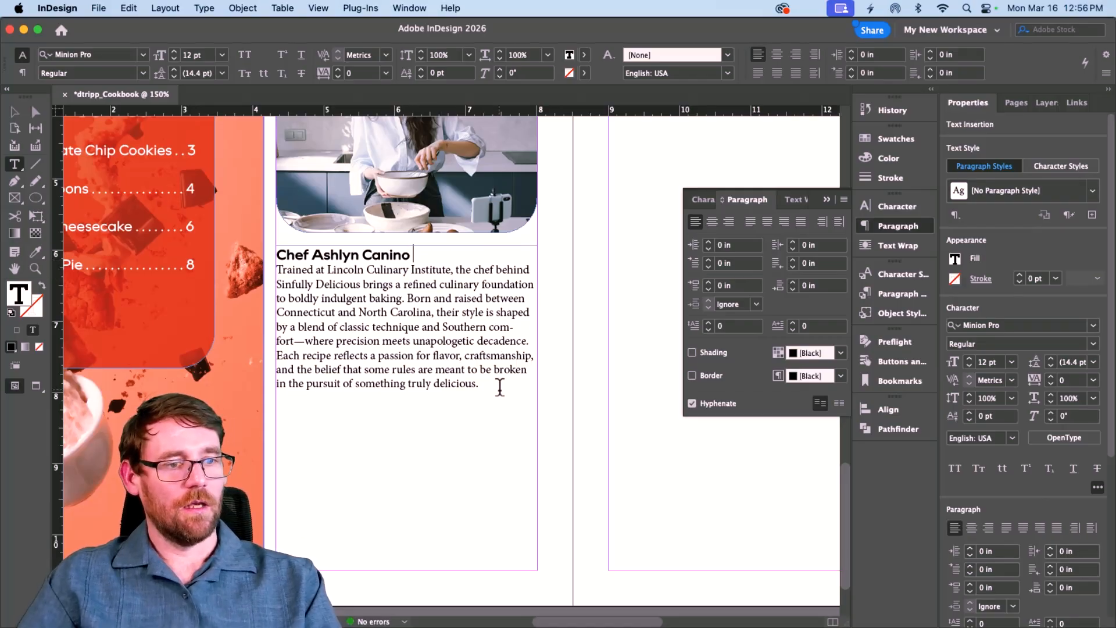
Set the whole biography paragraph below the chef's name in the Deuterium Variable font.
left_click_drag(499, 387, 271, 280)
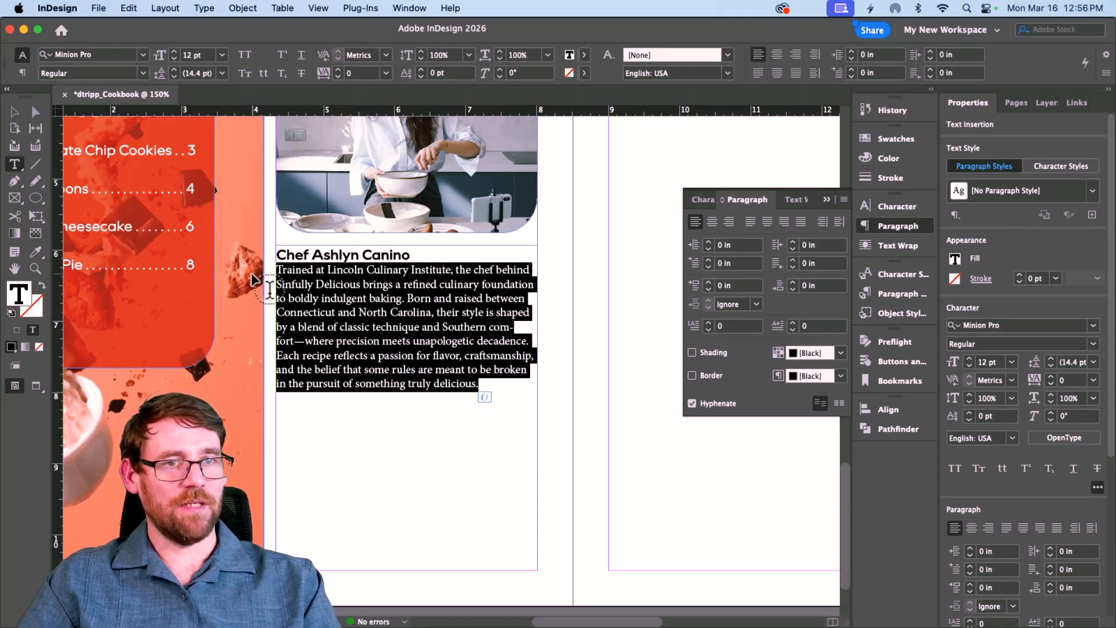
left_click(145, 50)
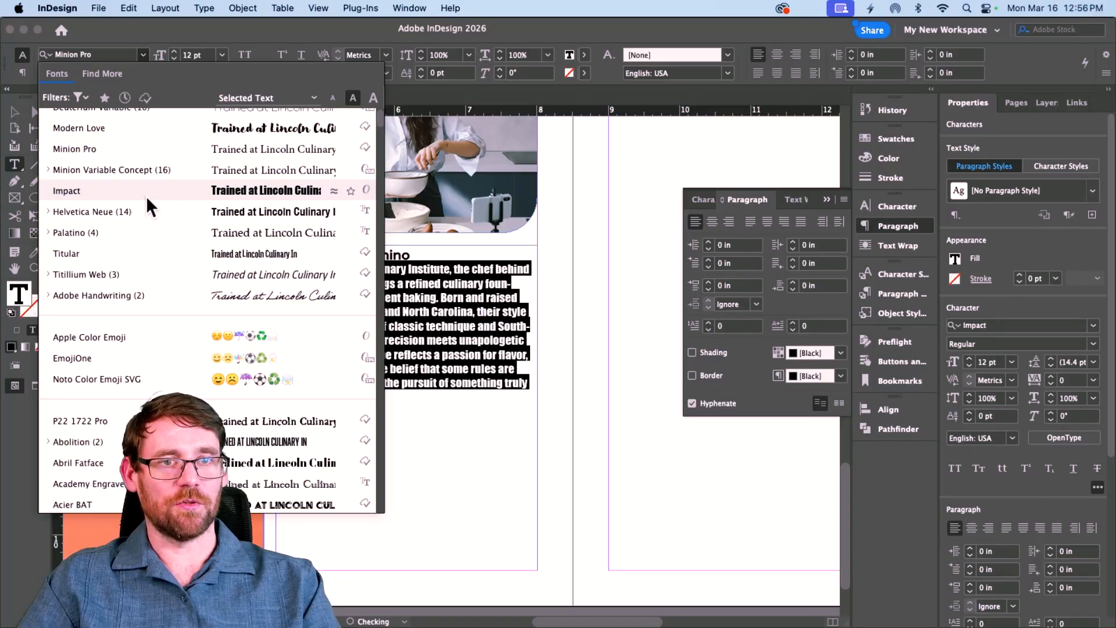
scroll(130, 169, "up", 1)
left_click(110, 119)
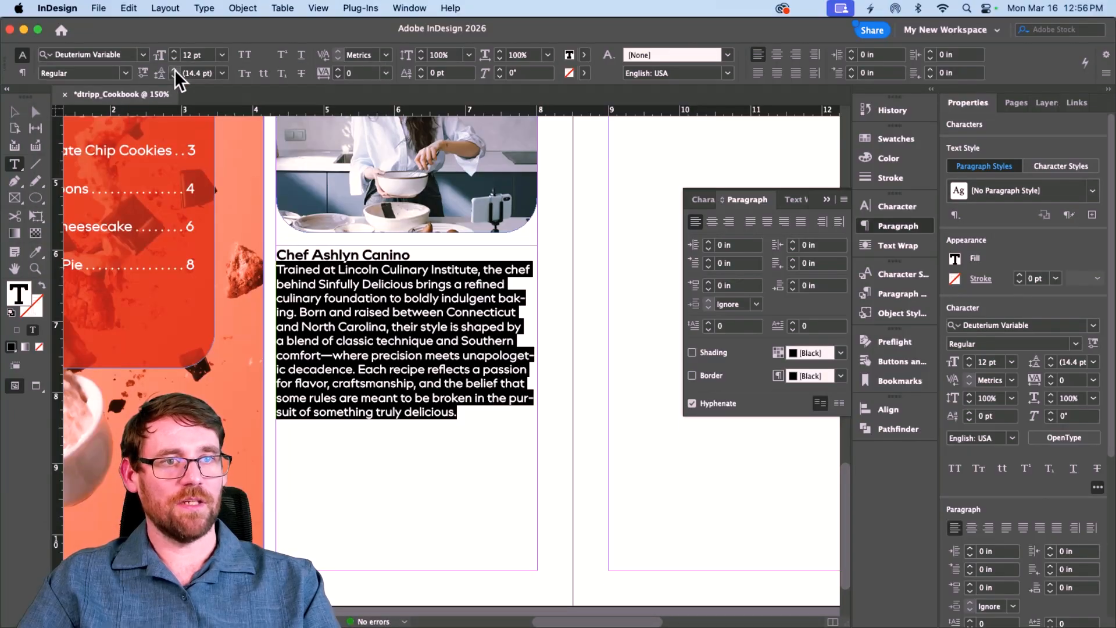
Check the biography's type specification in the Acrobat brief, and give the biography 21 pt leading and the Light weight in InDesign.
key("super+Tab")
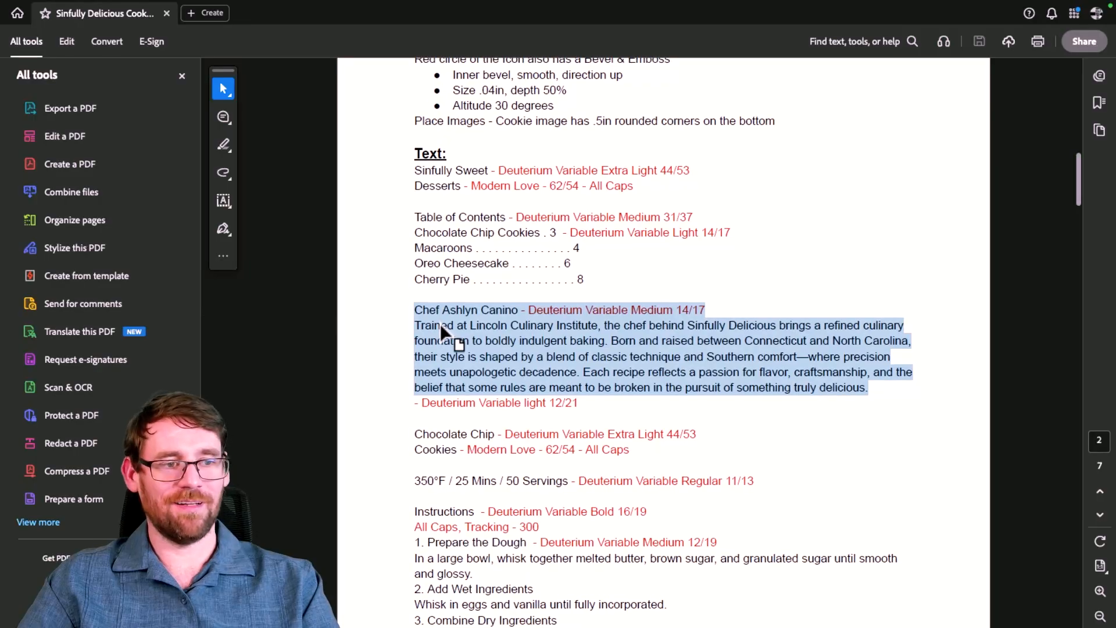
key("super+Tab")
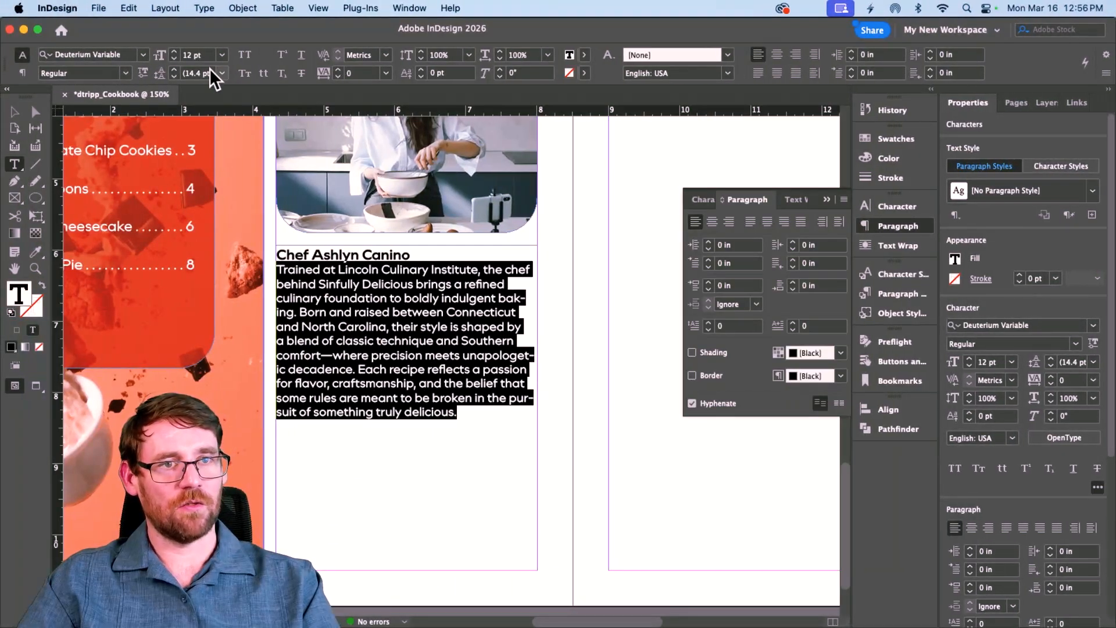
left_click(174, 69)
left_click(175, 71)
left_click(175, 70)
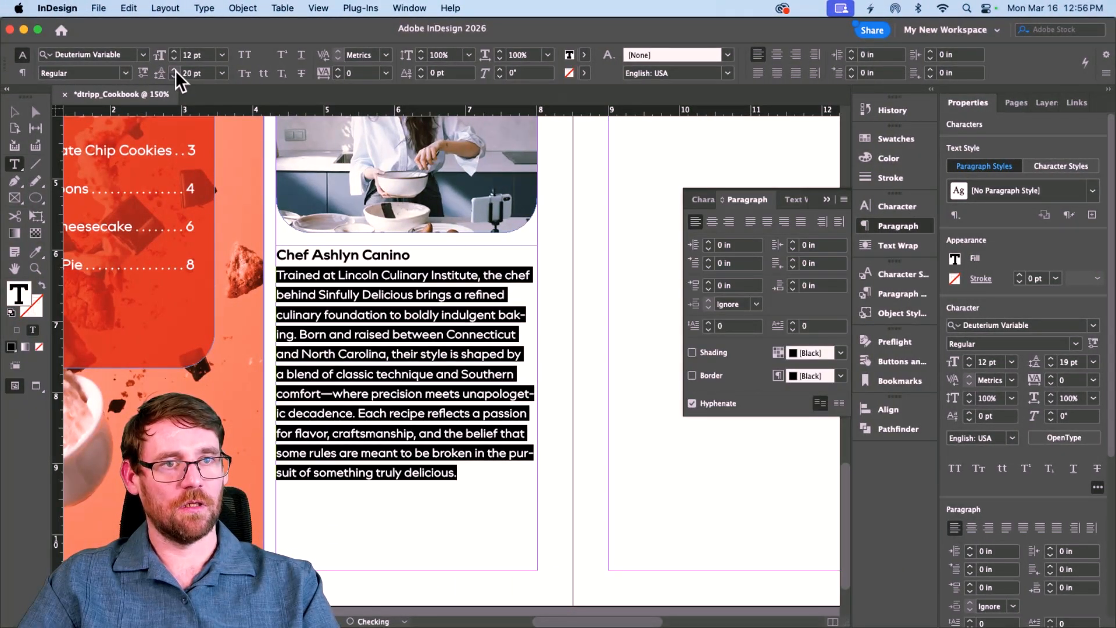
left_click(175, 70)
left_click(127, 72)
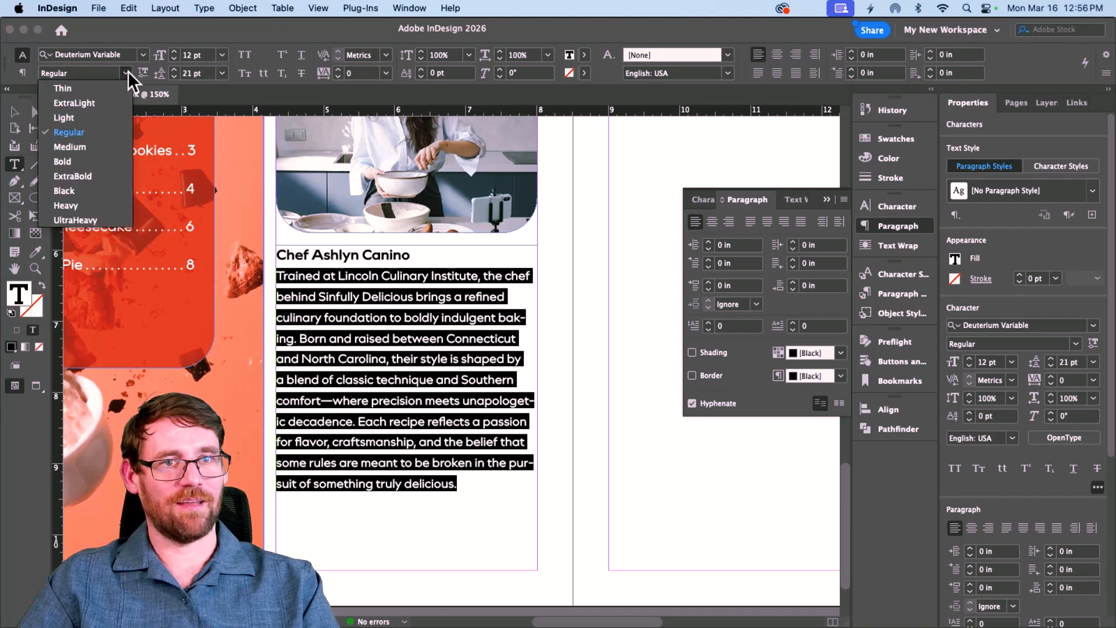
left_click(95, 115)
Turn off hyphenation for all text in the chef biography frame.
left_click(410, 389)
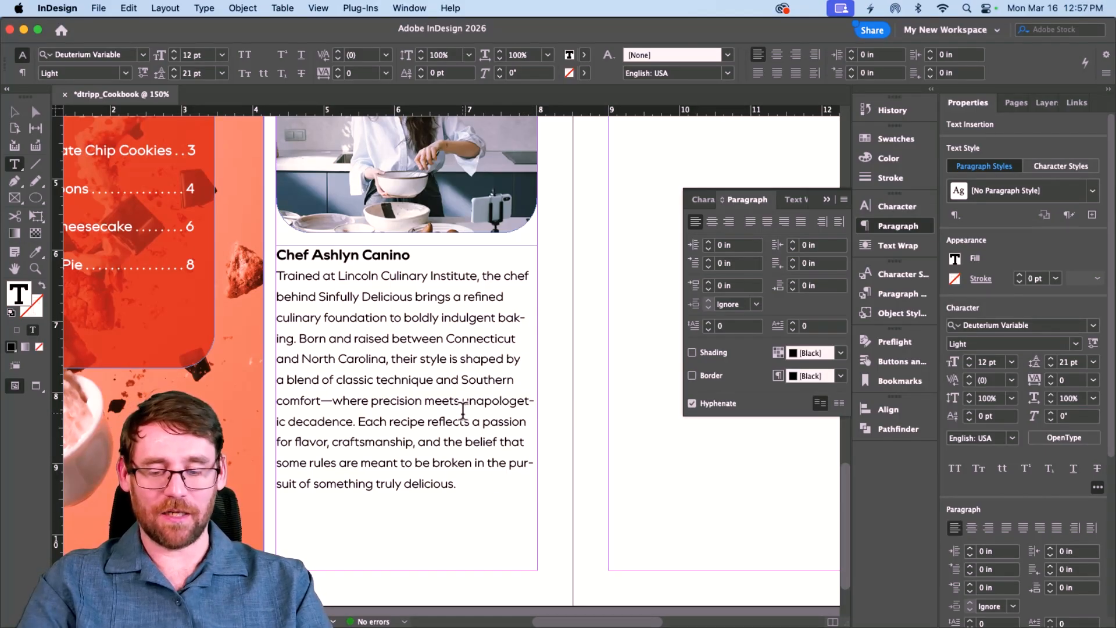
key("super+a")
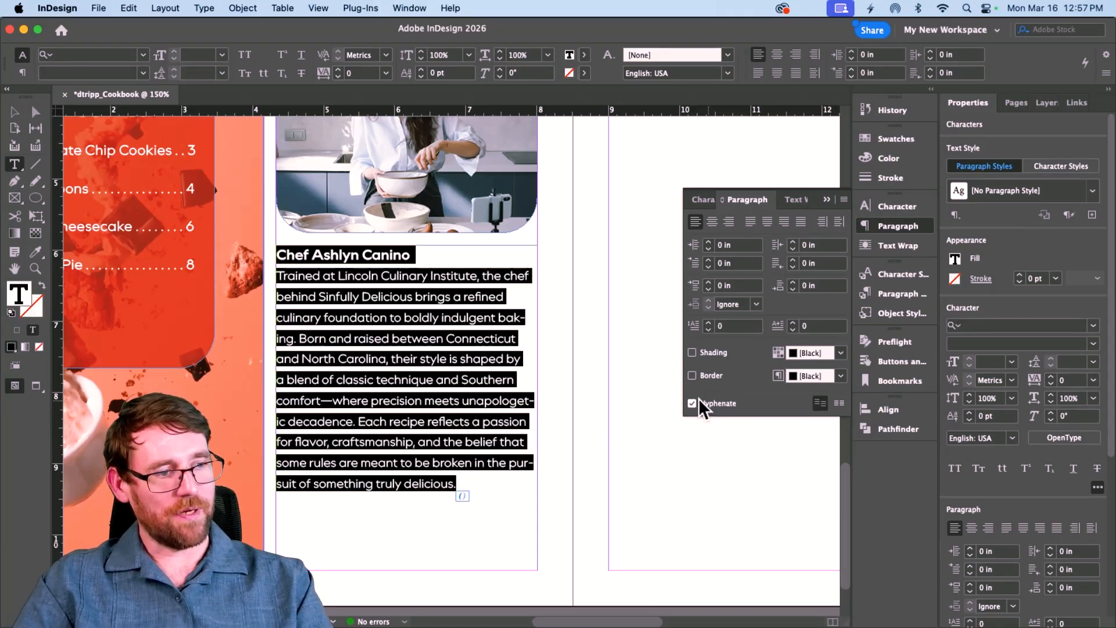
left_click(691, 403)
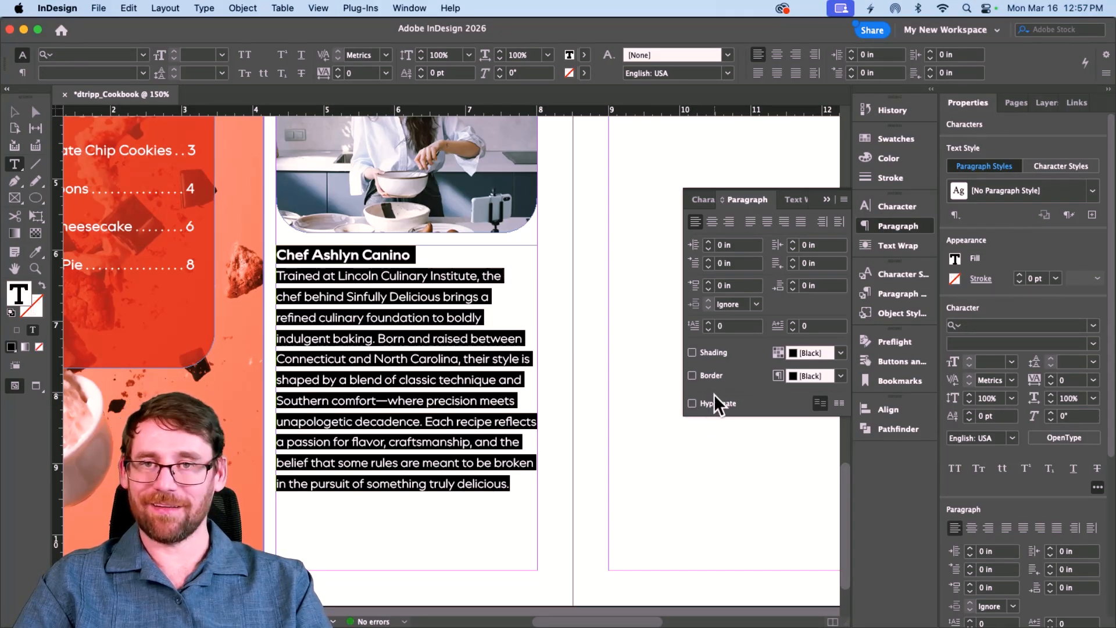
left_click(373, 407)
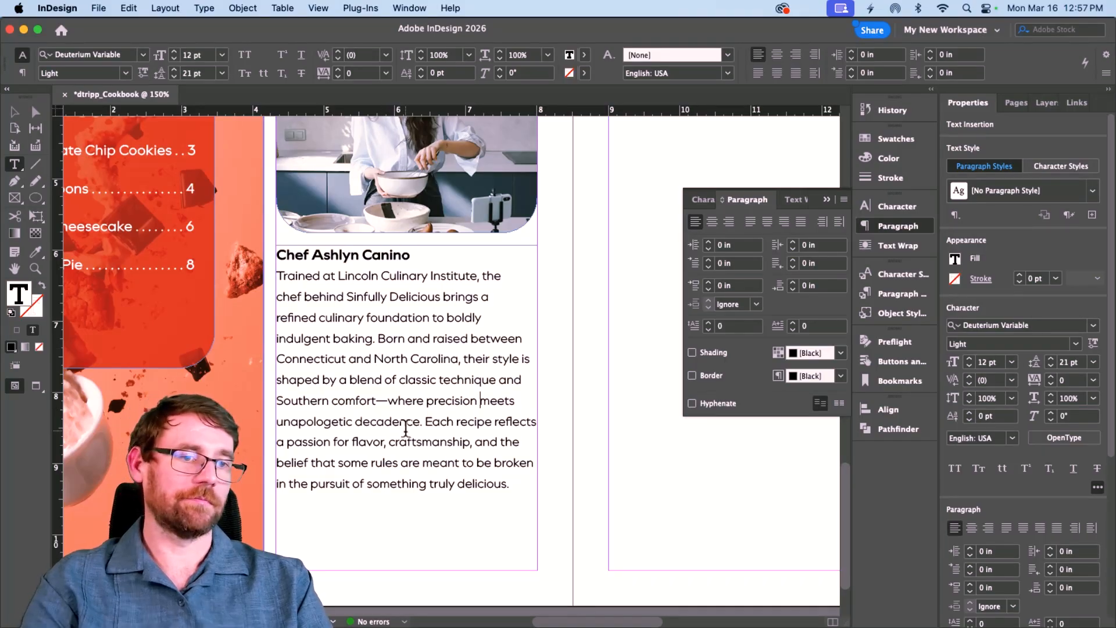
Set the space between same-style paragraphs to 0.1 in for all text in the chef biography frame.
key("Escape")
key("super+minus")
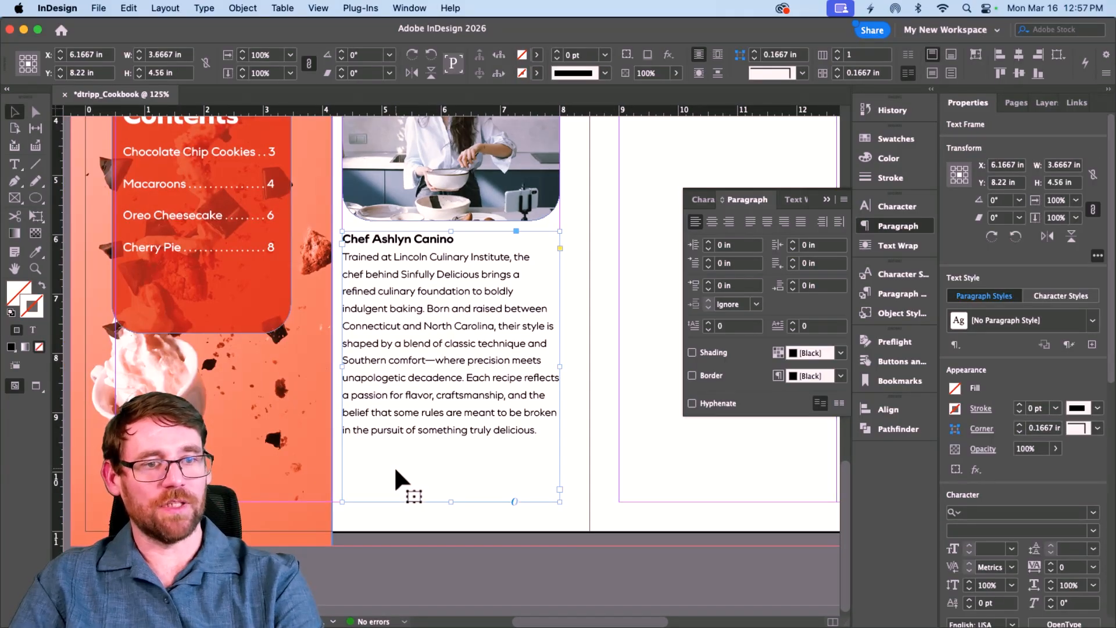
scroll(396, 469, "up", 5)
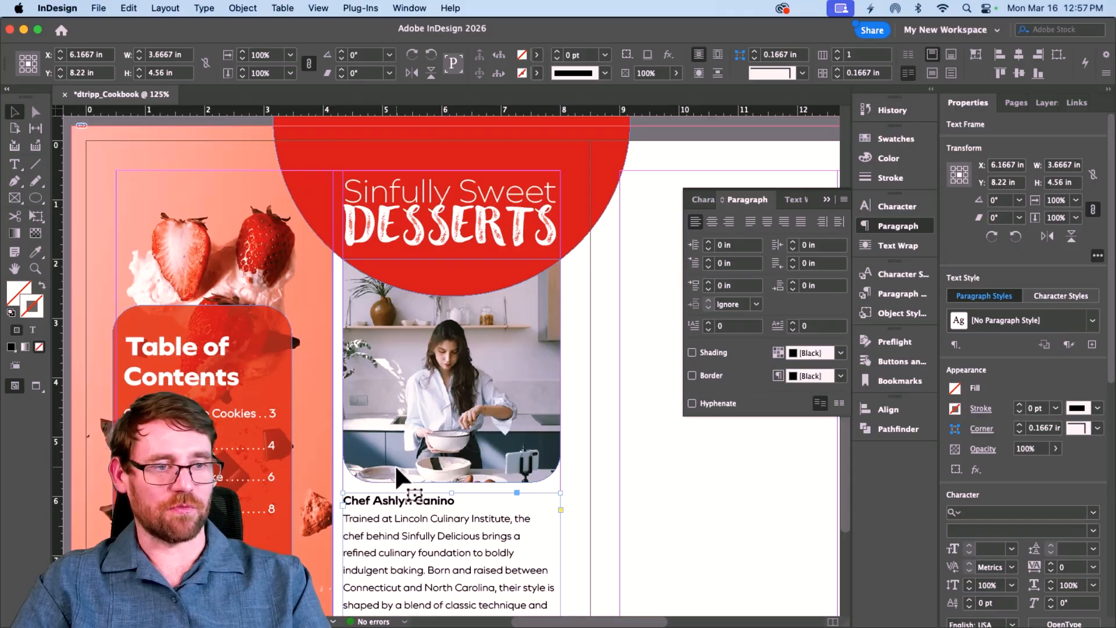
scroll(397, 470, "down", 3)
scroll(396, 470, "down", 2)
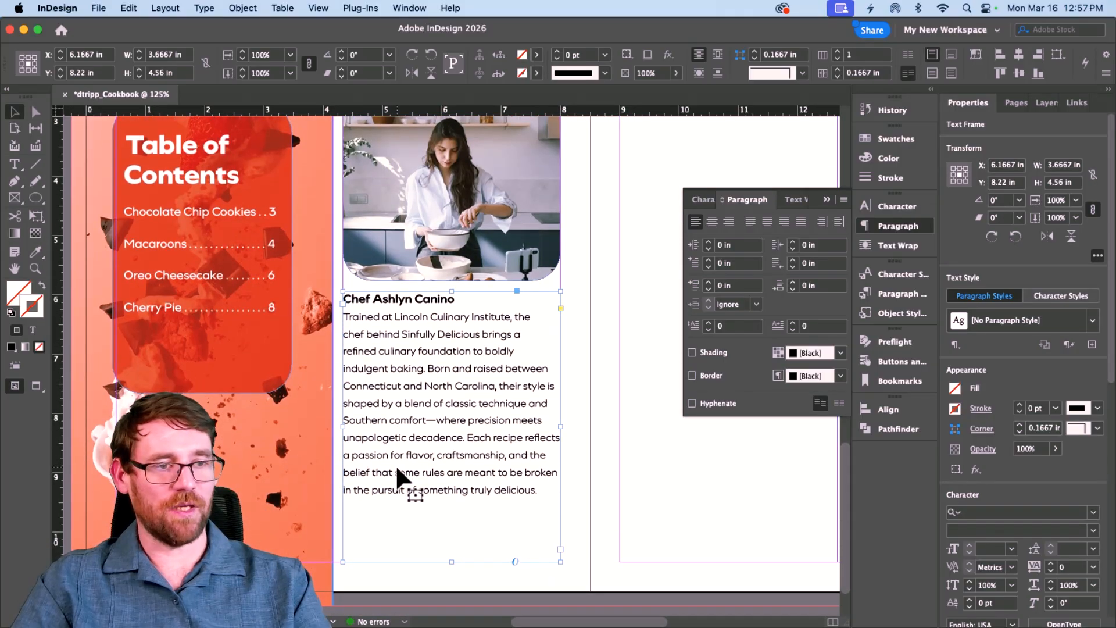
double_click(400, 301)
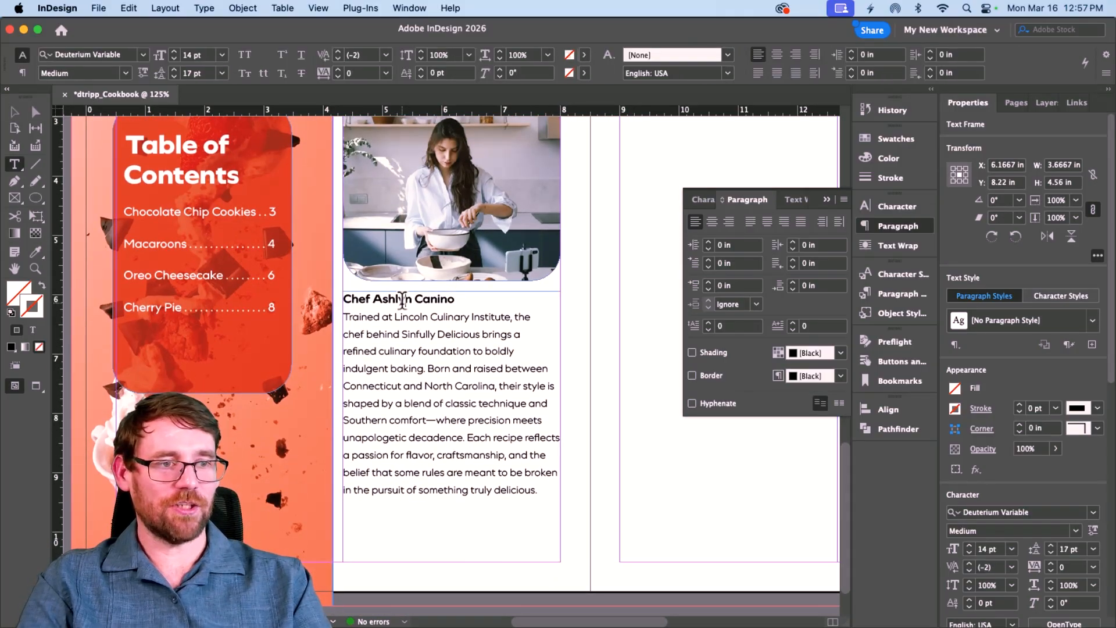
key("super+a")
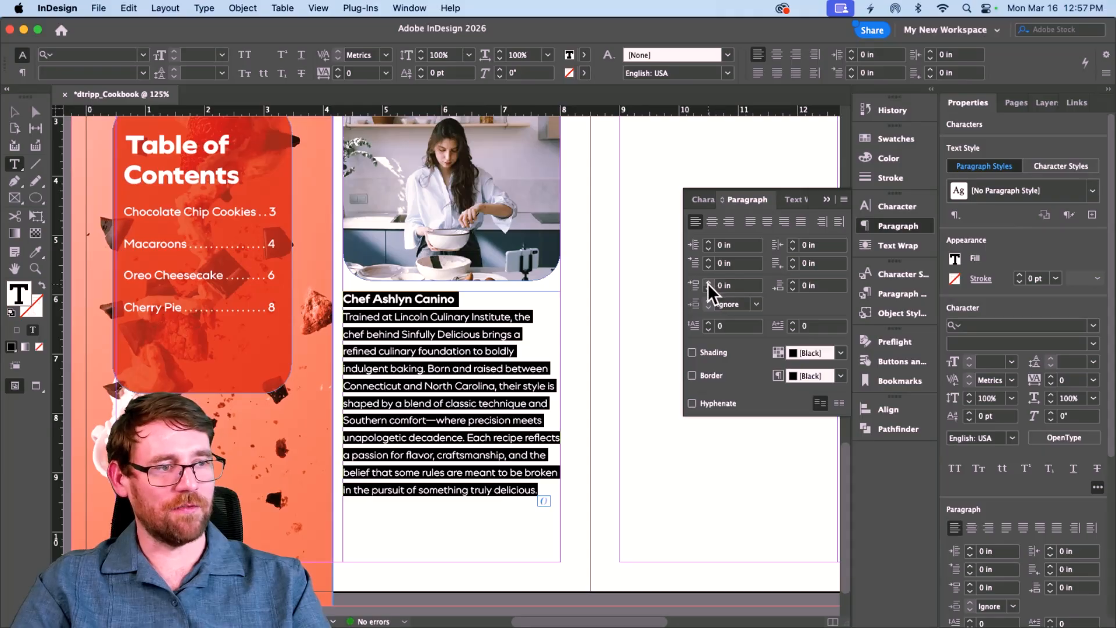
left_click(756, 304)
left_click(741, 350)
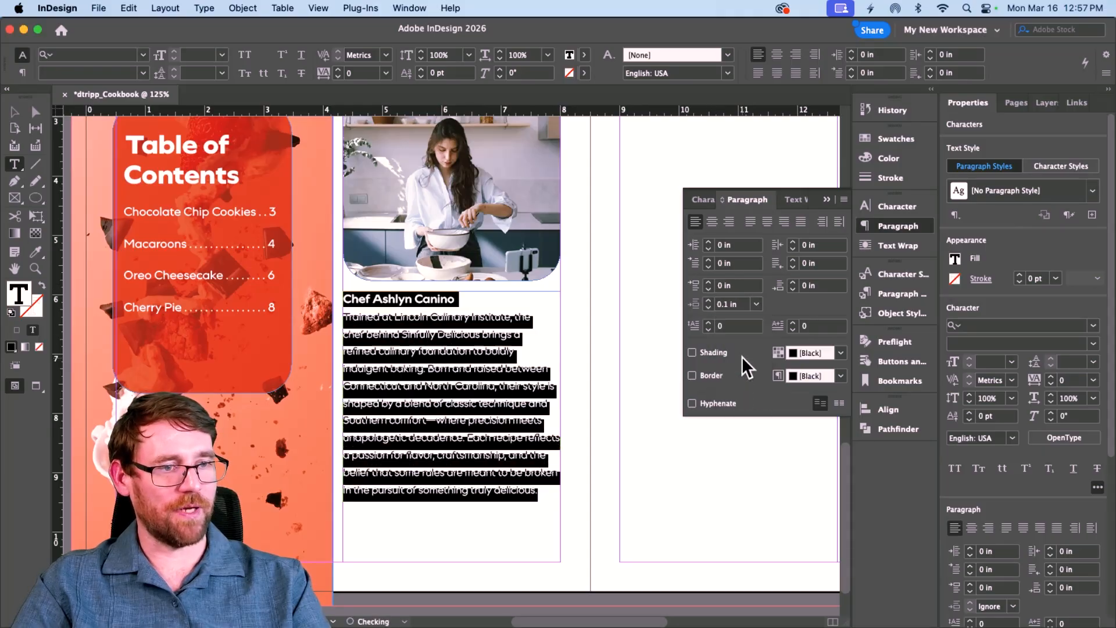
left_click(419, 330)
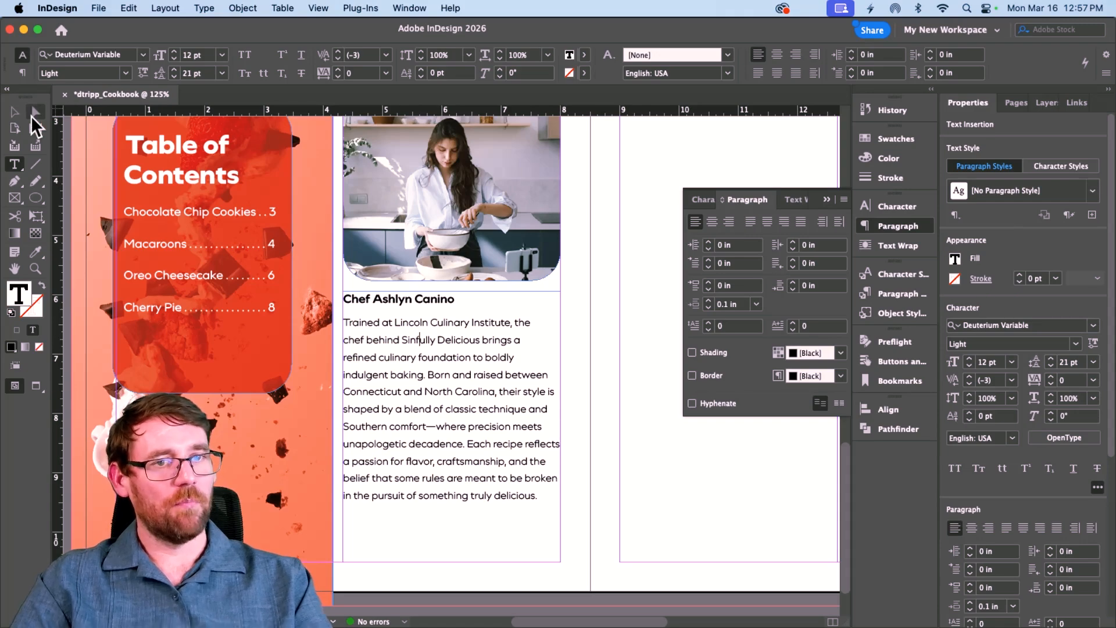
Lower the biography frame's upper edge to make it 3.64 in high, and move the kitchen photo frame down to Y 4.05 in.
left_click(15, 113)
left_click_drag(451, 290, 451, 345)
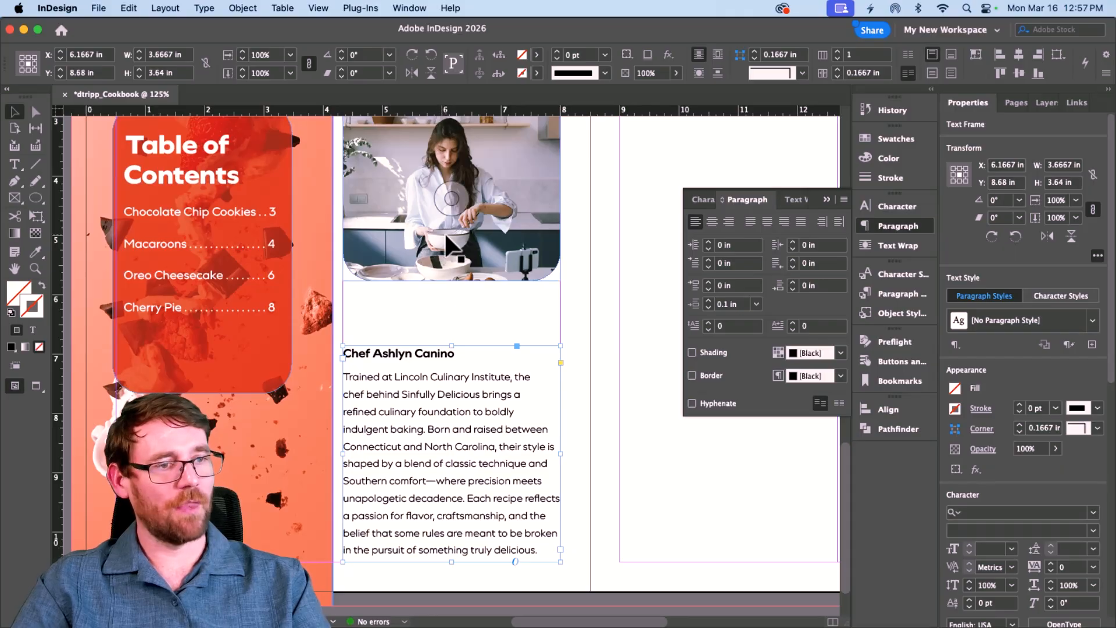
scroll(449, 244, "up", 3)
left_click(412, 390)
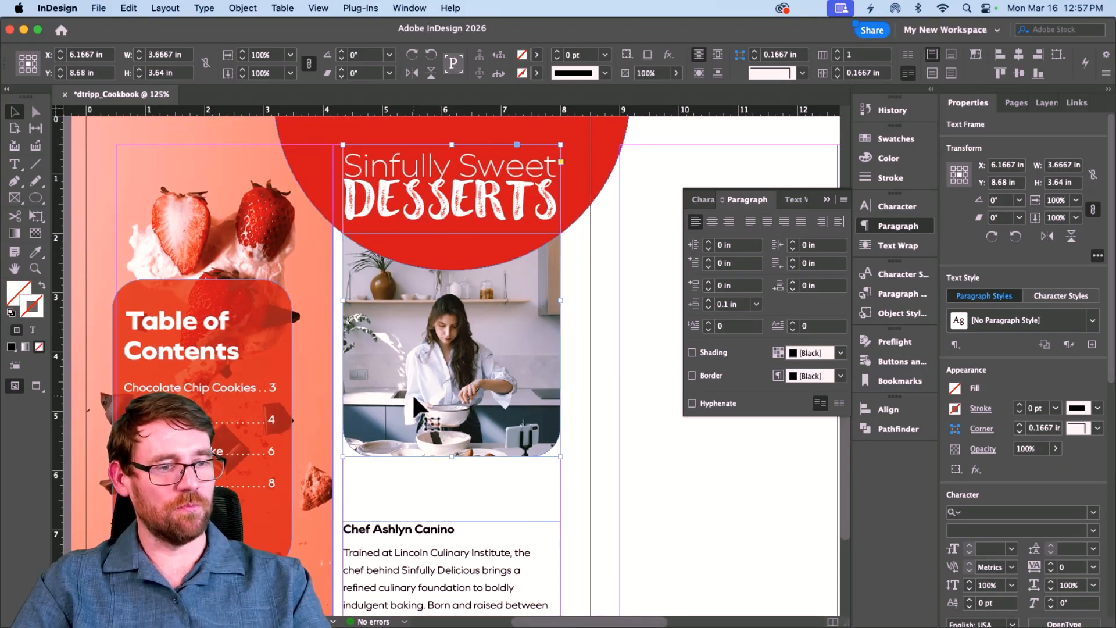
left_click_drag(412, 392, 412, 447)
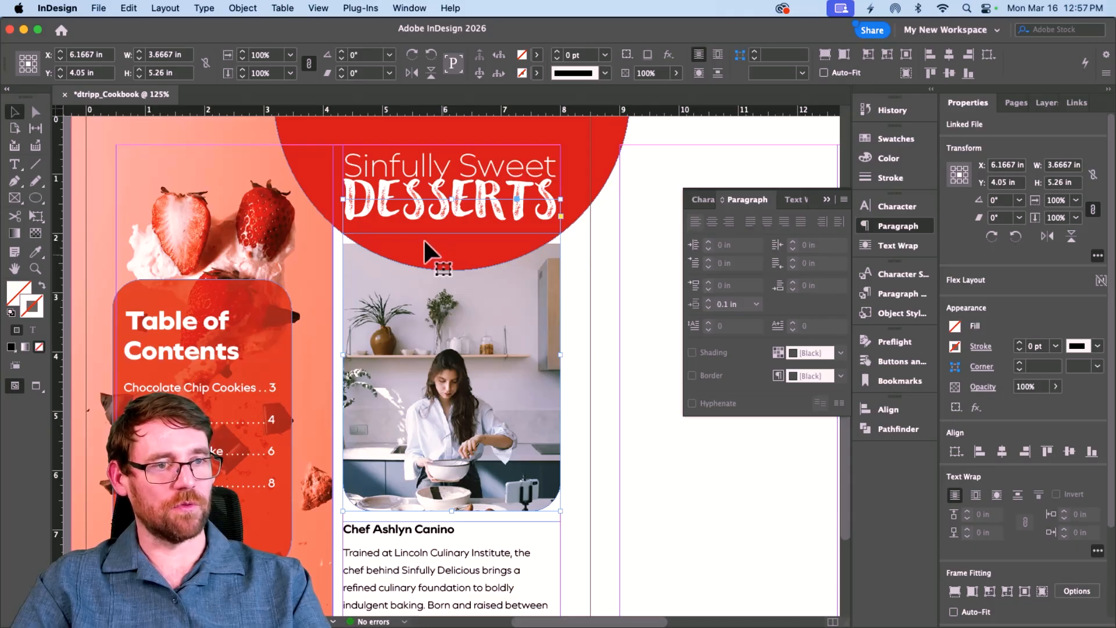
Try moving the red circle about 0.9 in down over the photo and the title frame down to Y 1.67 in.
left_click_drag(597, 158, 600, 213)
left_click(511, 220)
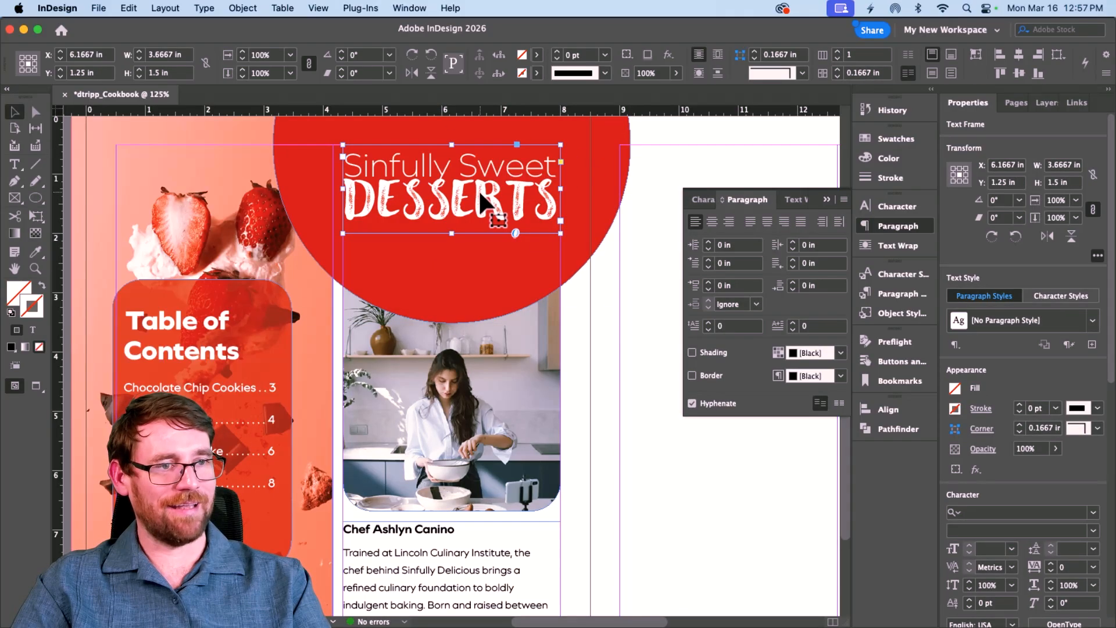
left_click_drag(479, 189, 478, 217)
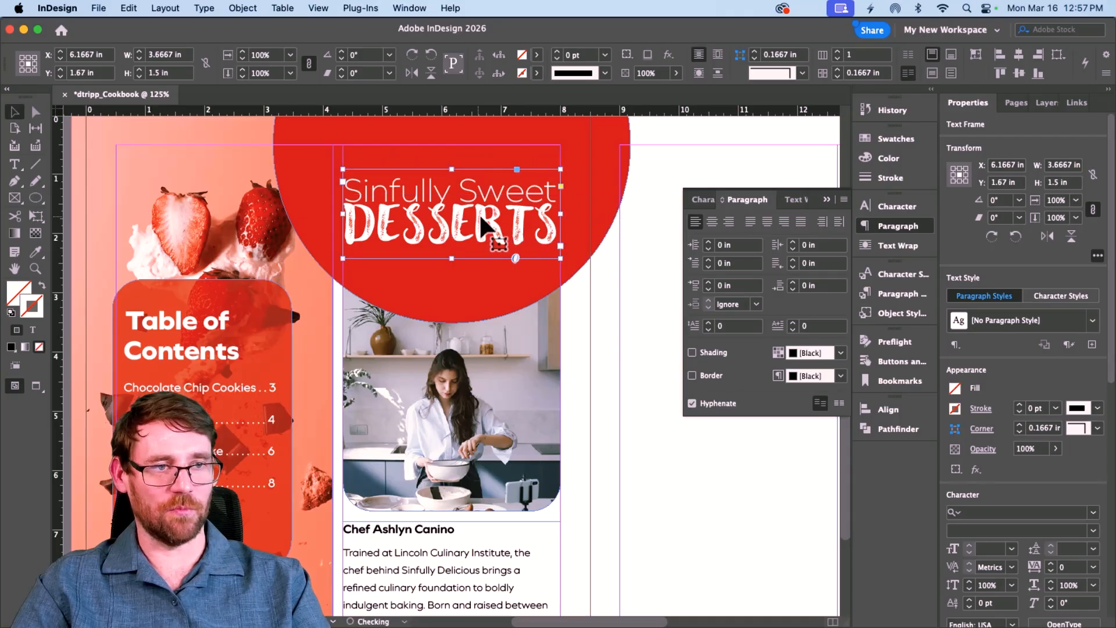
left_click(637, 197)
scroll(618, 204, "up", 3)
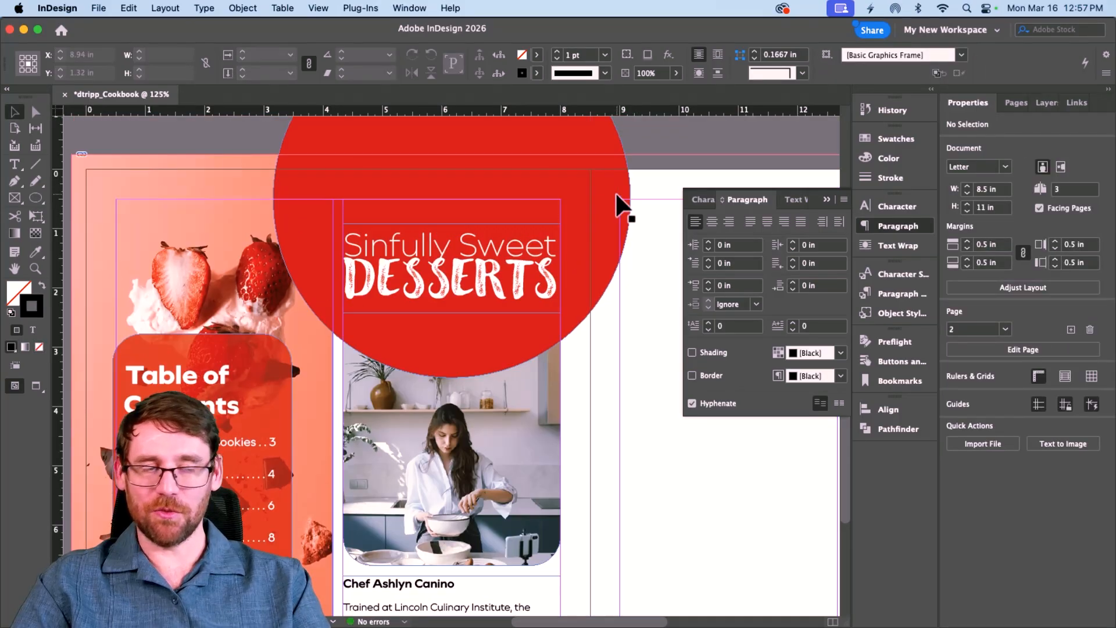
Raise the red circle until it ends just below the title, and move the title frame up to Y 1.25 in.
left_click_drag(588, 217, 588, 188)
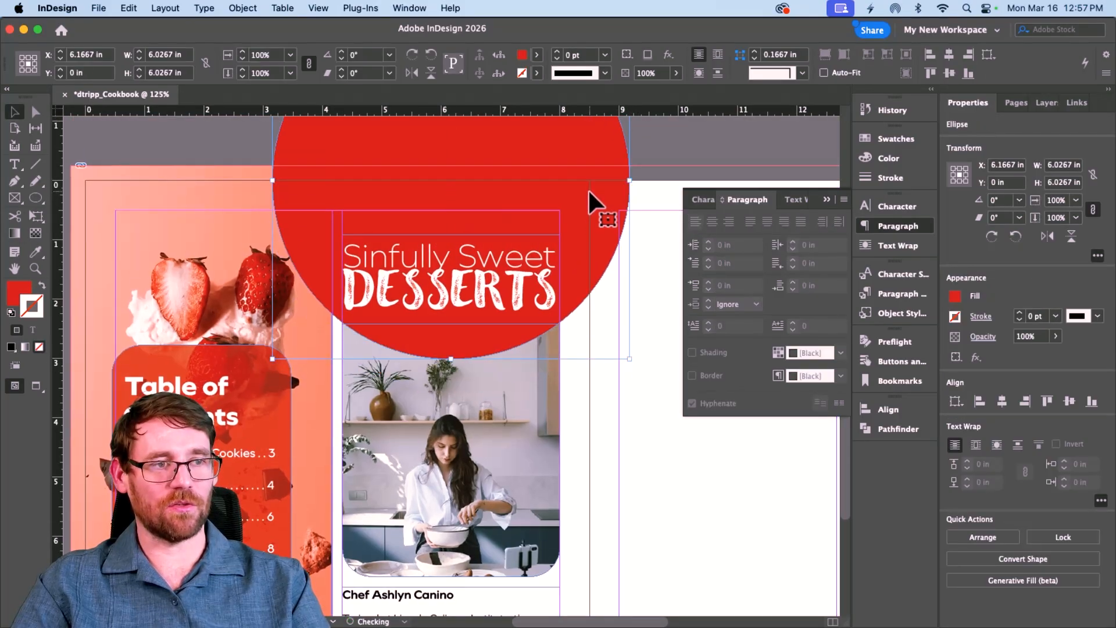
left_click(517, 266)
left_click_drag(517, 266, 493, 253)
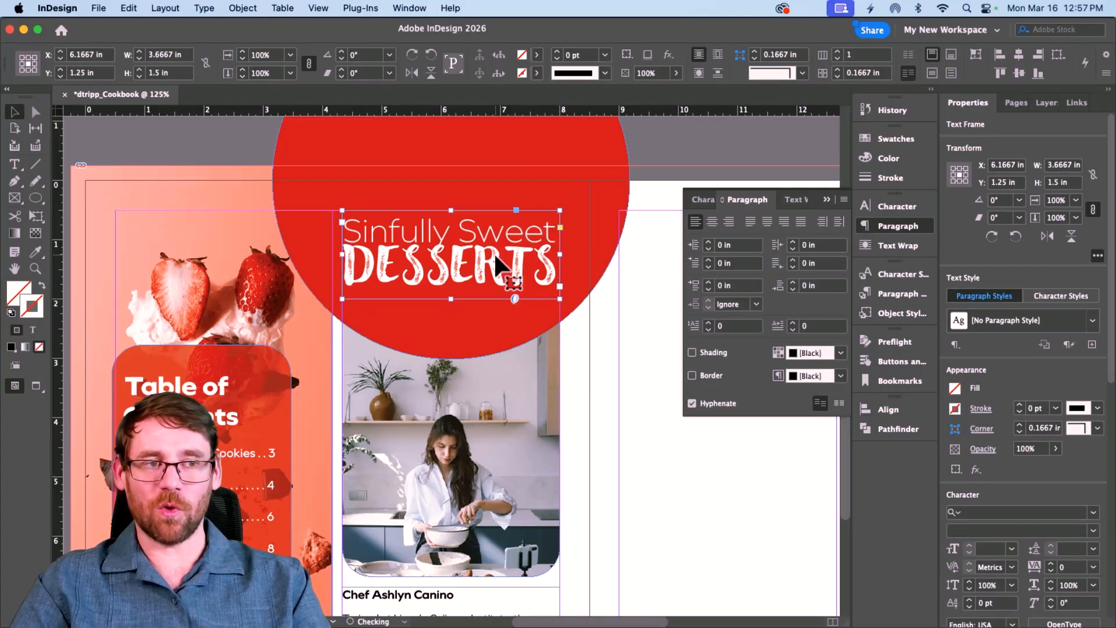
left_click_drag(476, 326, 477, 303)
Enlarge the kitchen image inside its frame to about 8.09 by 6.09 in so it extends up behind the red circle.
left_click(459, 362)
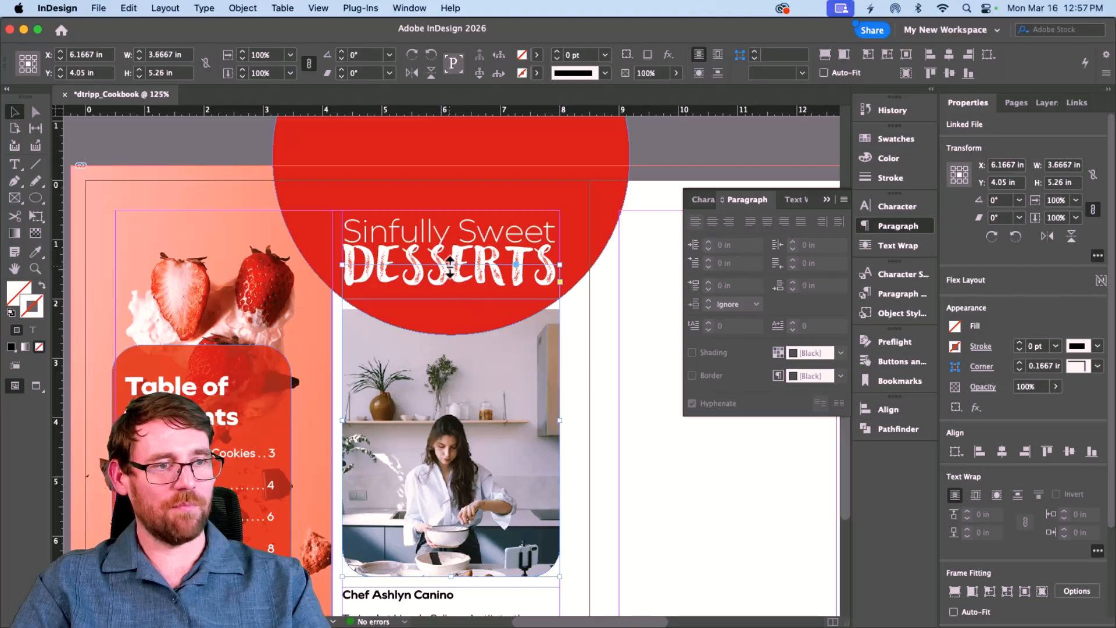
left_click(450, 429)
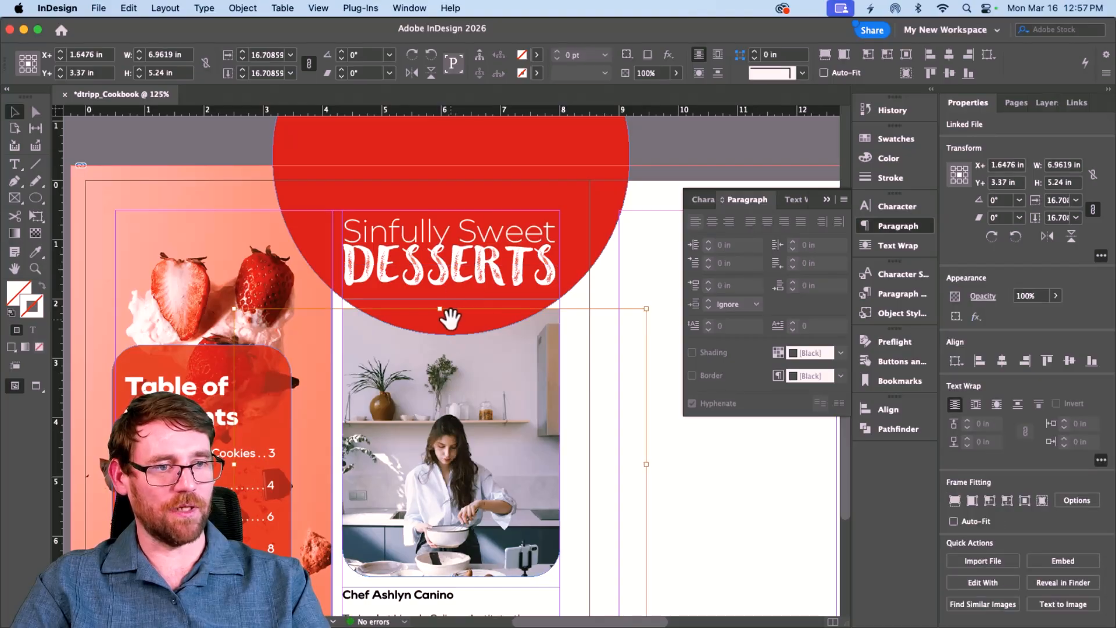
left_click_drag(440, 308, 443, 257)
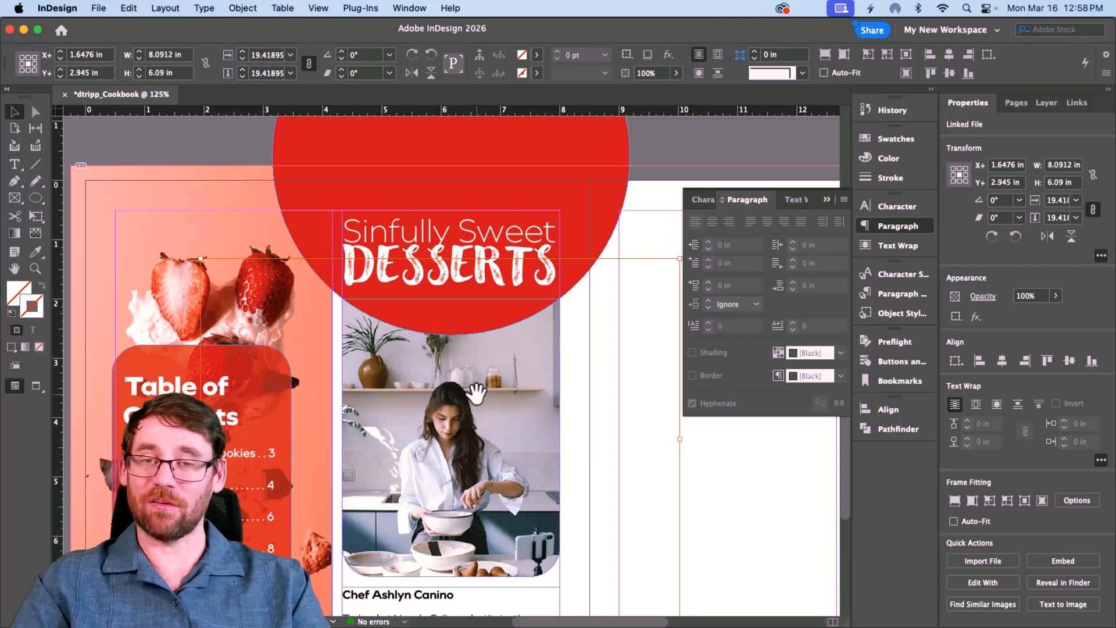
Deselect everything and preview the whole page without guides and frame edges.
left_click(640, 228)
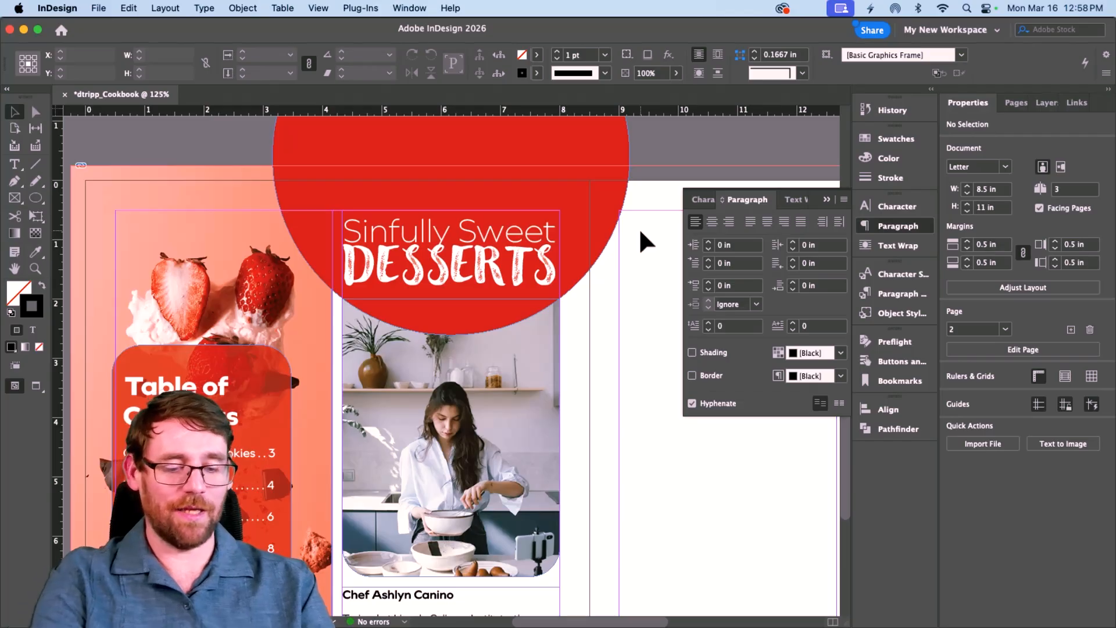
key("super+0")
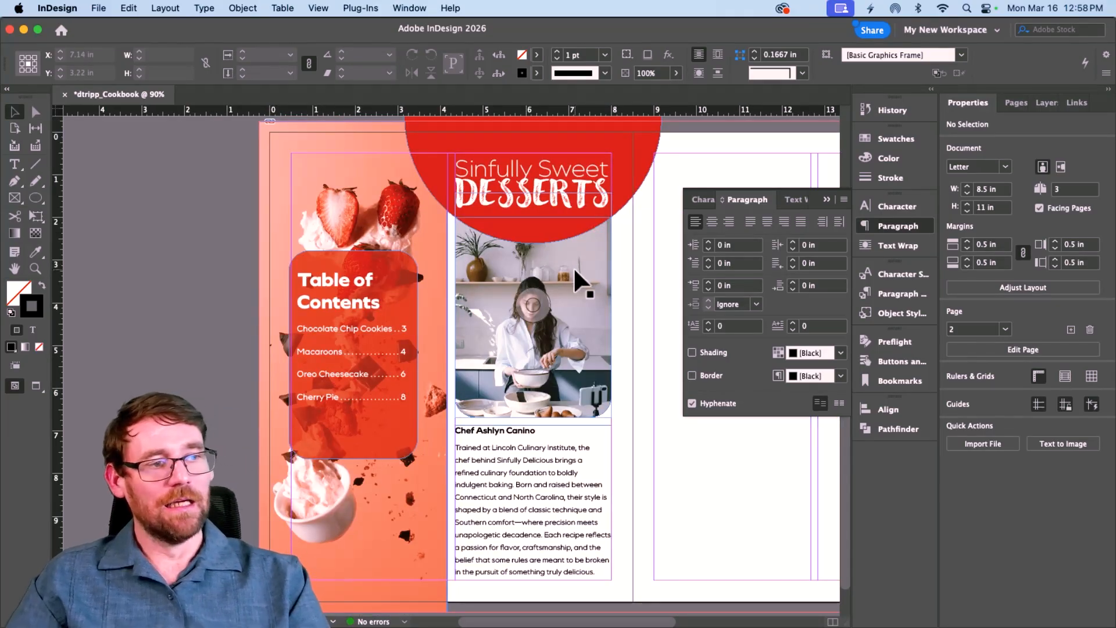
key("w")
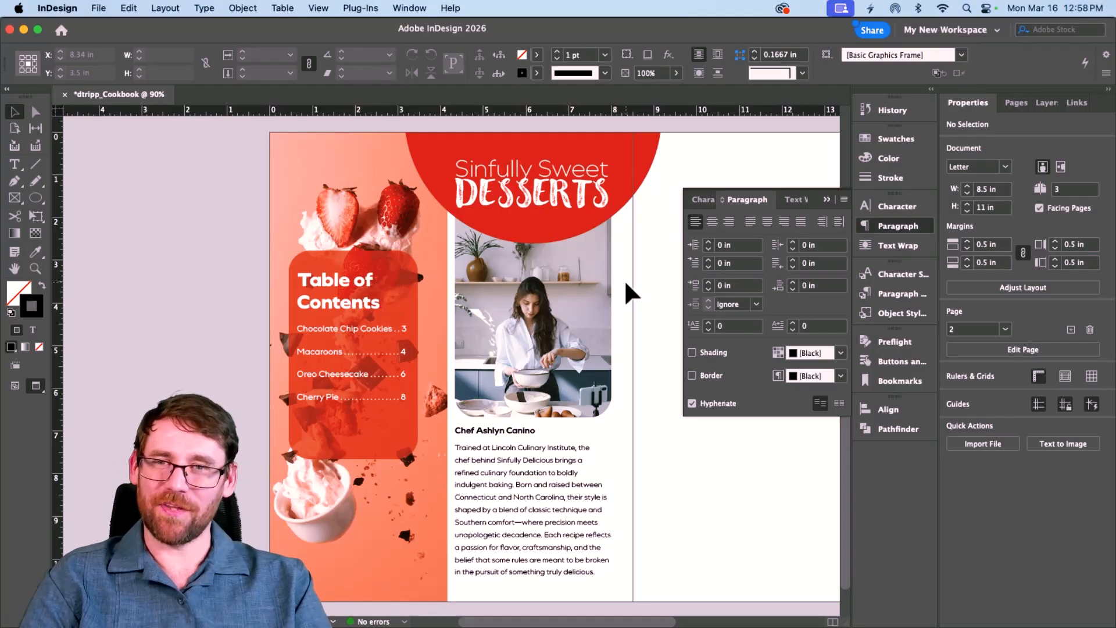
Leave the preview mode, open the A-Parent spread for editing, and collapse the Paragraph settings.
key("w")
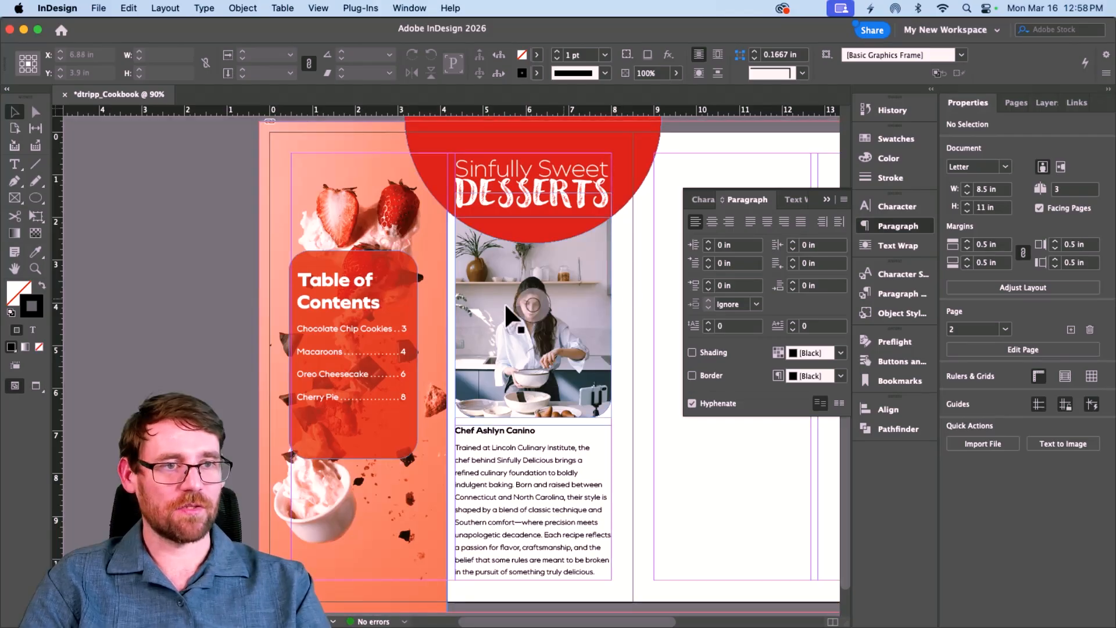
left_click(1011, 104)
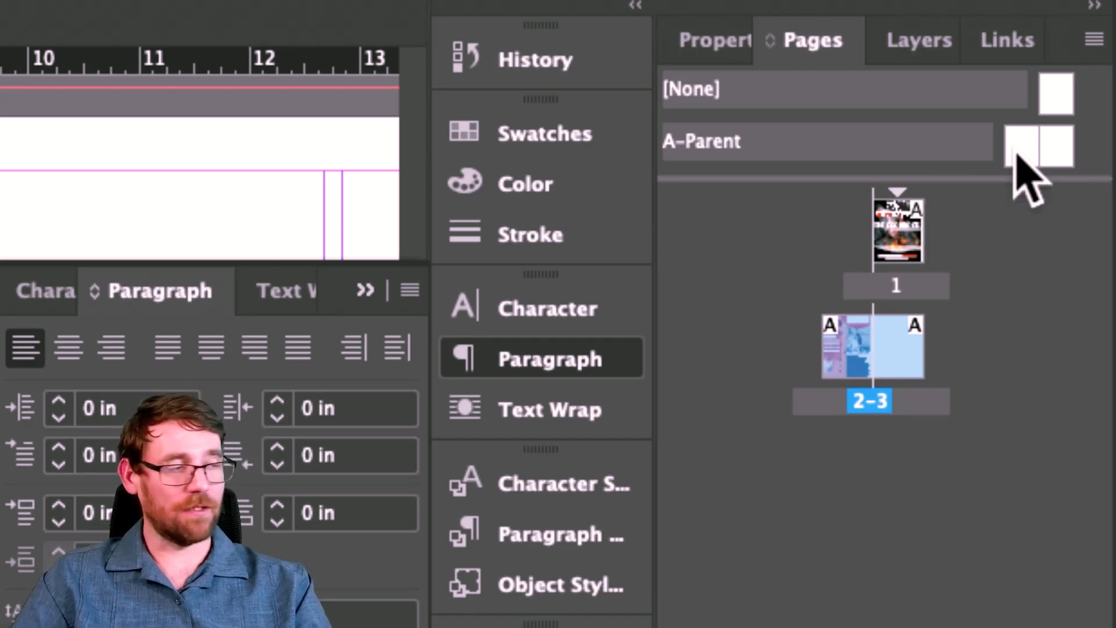
left_click(1018, 156)
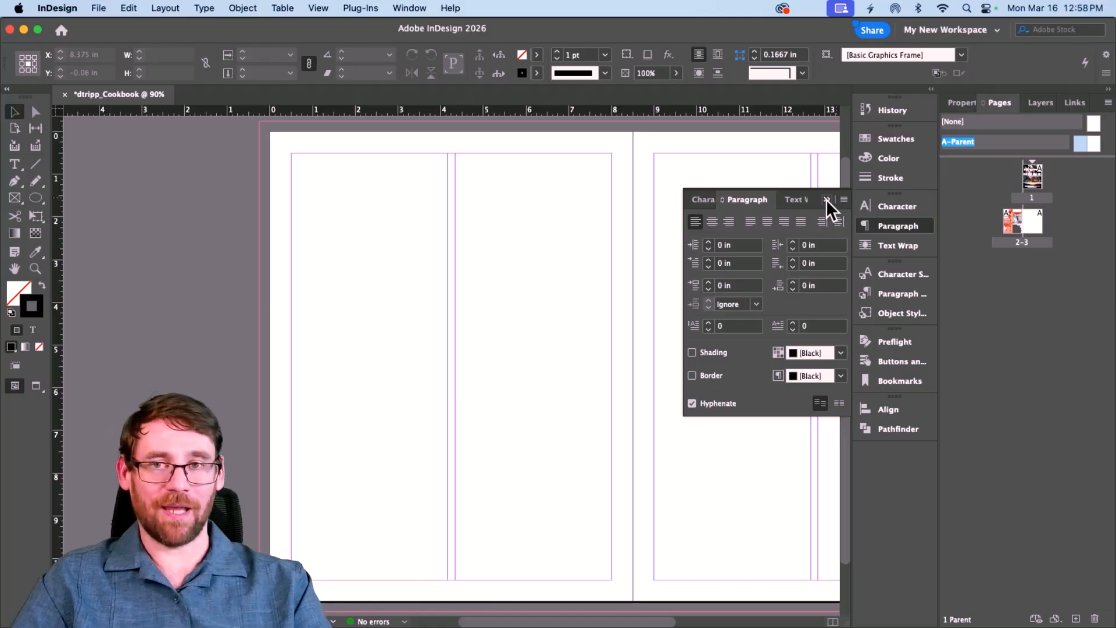
left_click(827, 200)
Draw a 17.5 by 11.5 in rectangle covering both parent pages out to the bleed edges.
scroll(629, 249, "right", 10)
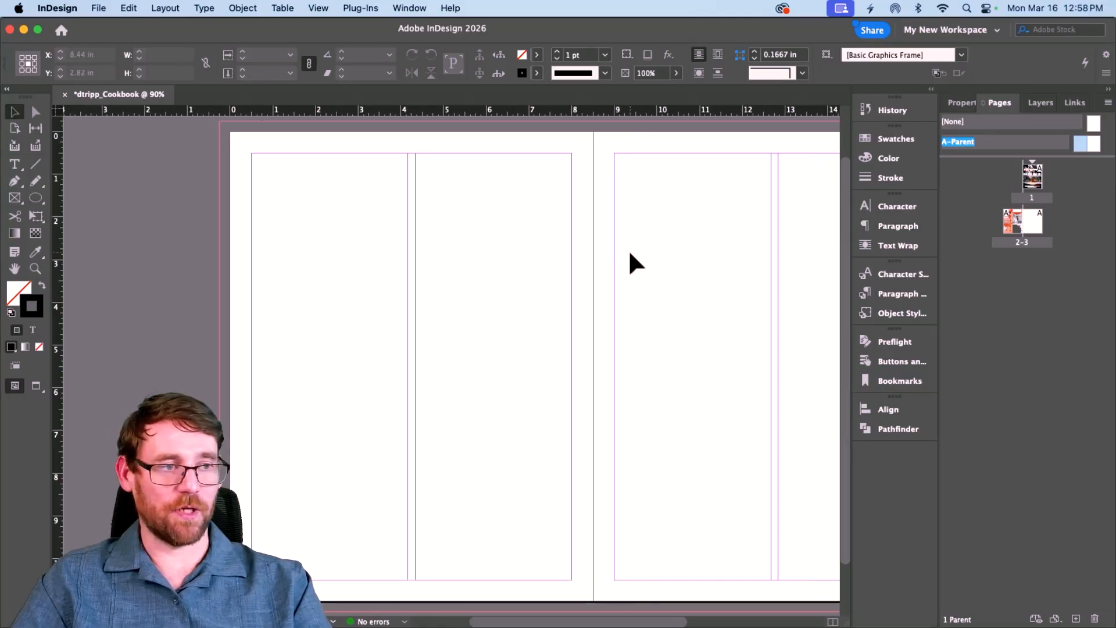
scroll(629, 250, "up", 3)
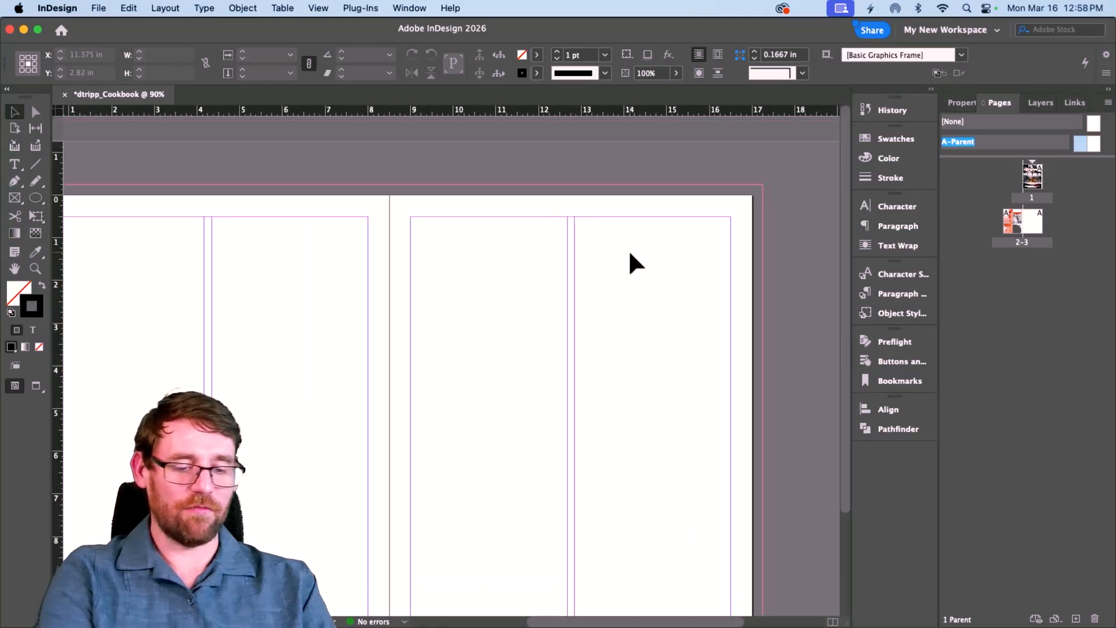
key("super+minus")
key("super+minus")
key("super+minus")
key("super+minus")
key("super+minus")
key("super+equal")
key("super+equal")
key("super+equal")
key("super+equal")
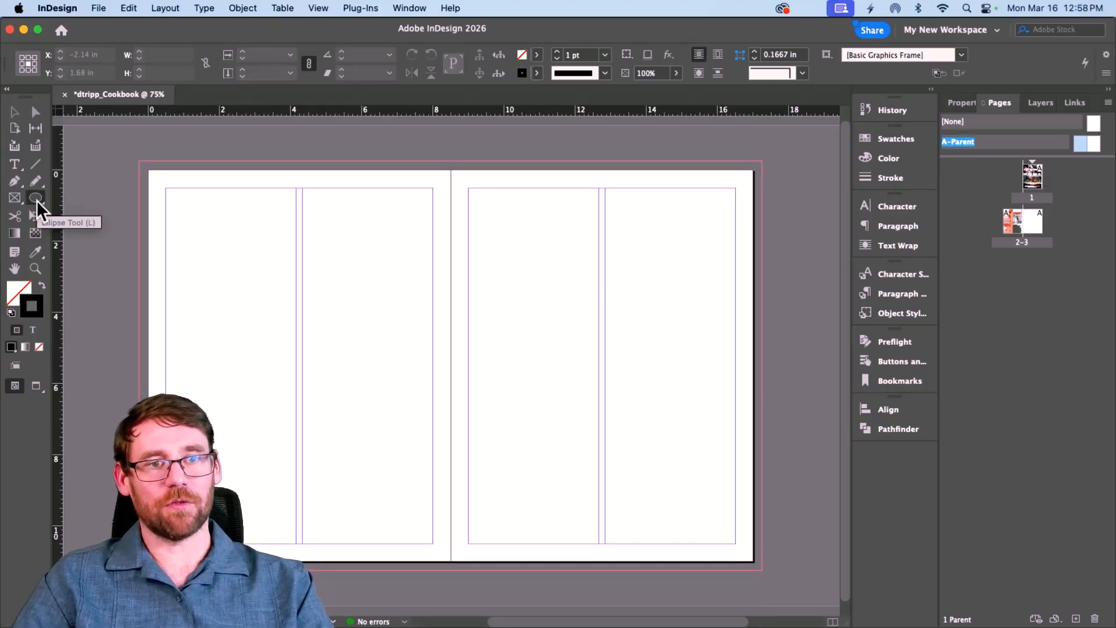
left_click_drag(36, 200, 98, 213)
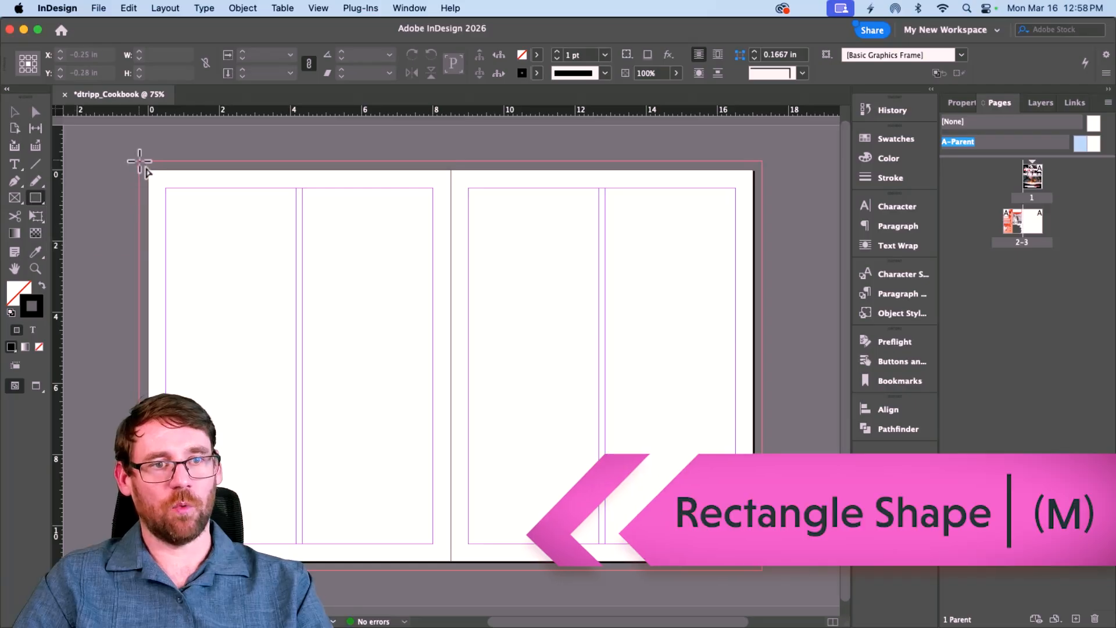
left_click_drag(140, 163, 760, 571)
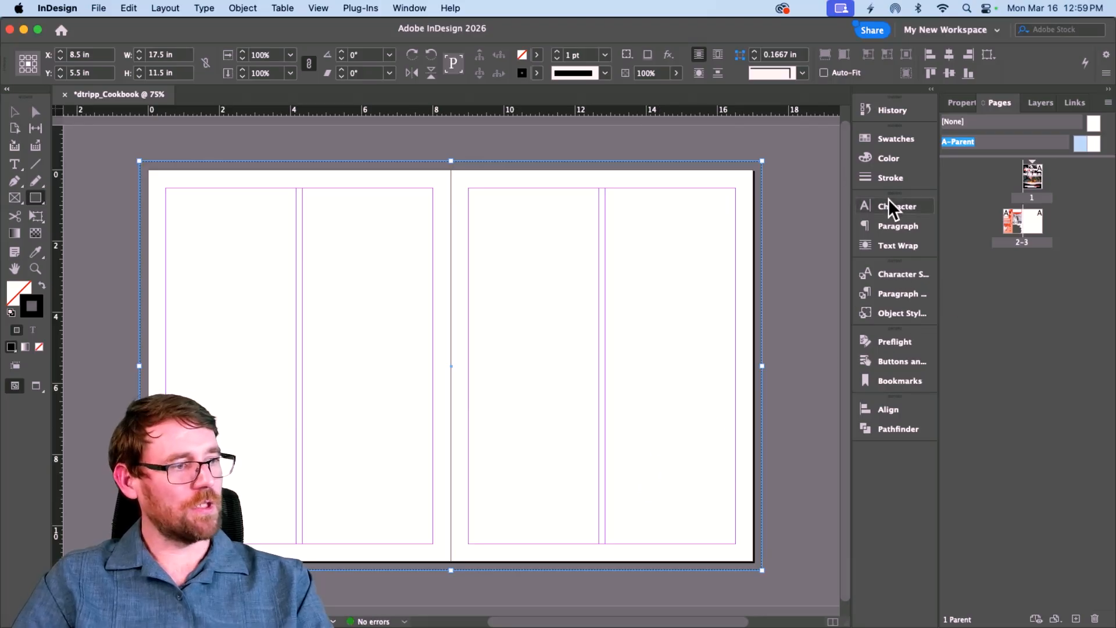
Fill the parent-spread rectangle with the Cookbook swatch C=3 M=5 Y=9 K=0 and no stroke, and deselect it.
left_click(893, 143)
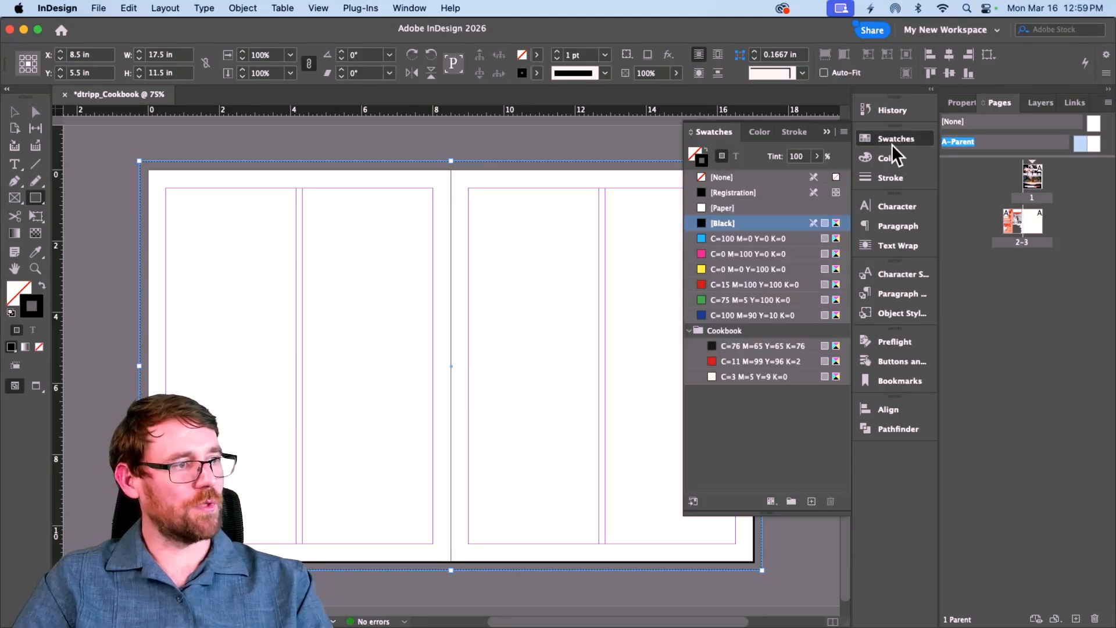
left_click(732, 376)
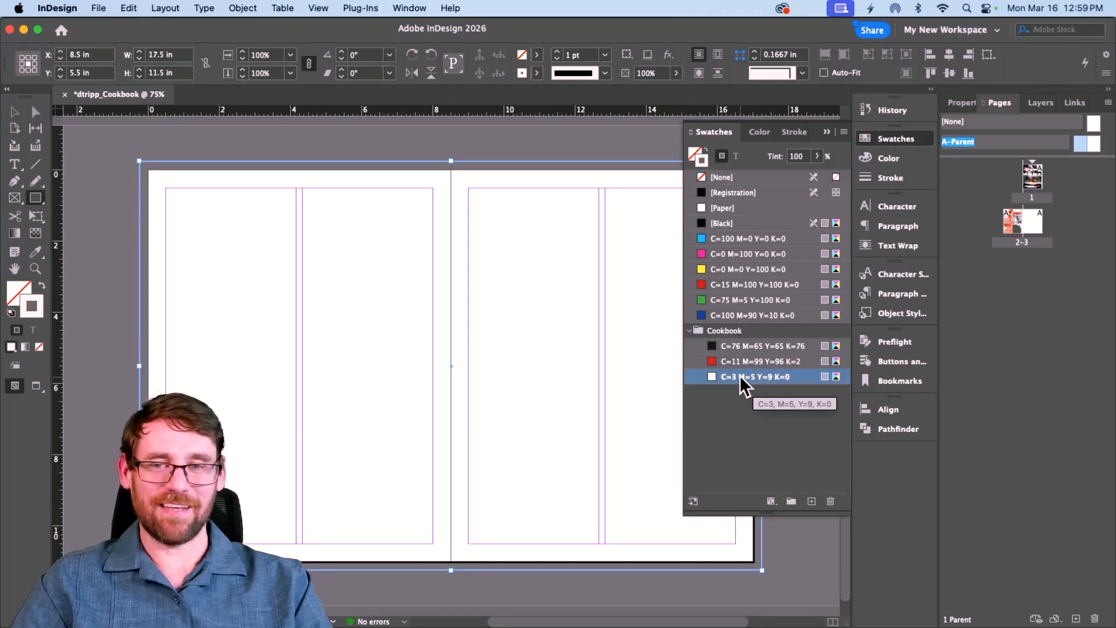
left_click(745, 375)
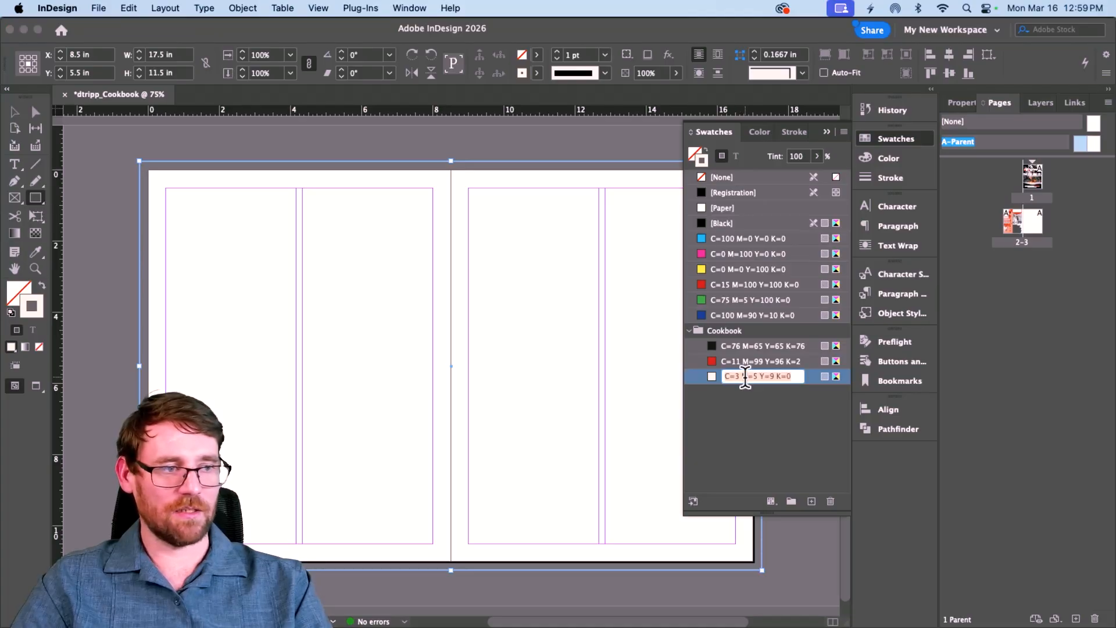
double_click(711, 374)
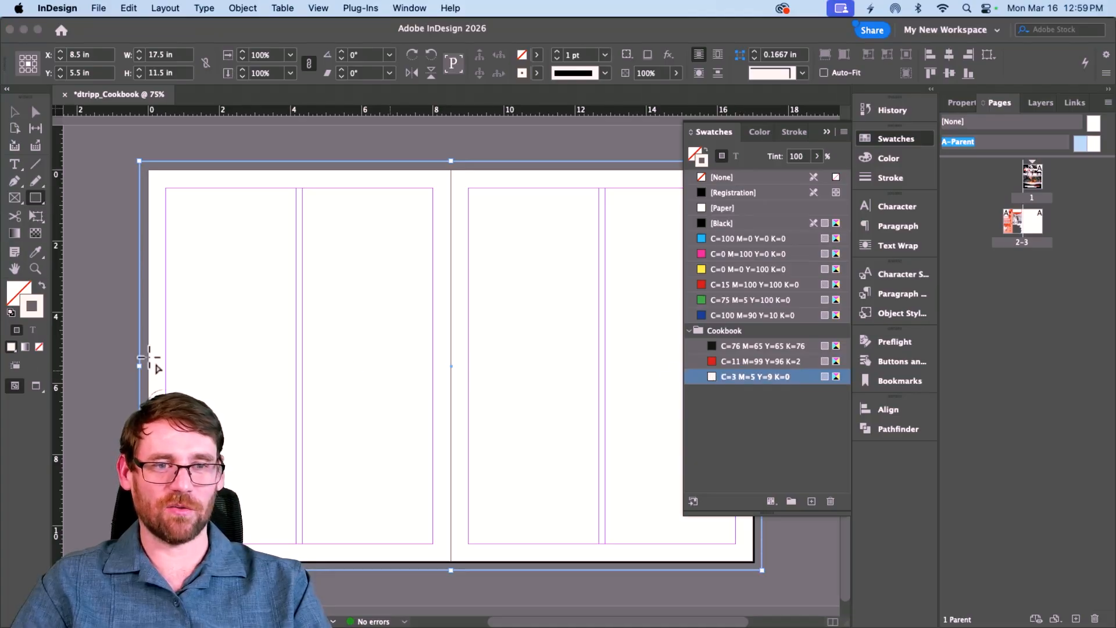
left_click(38, 285)
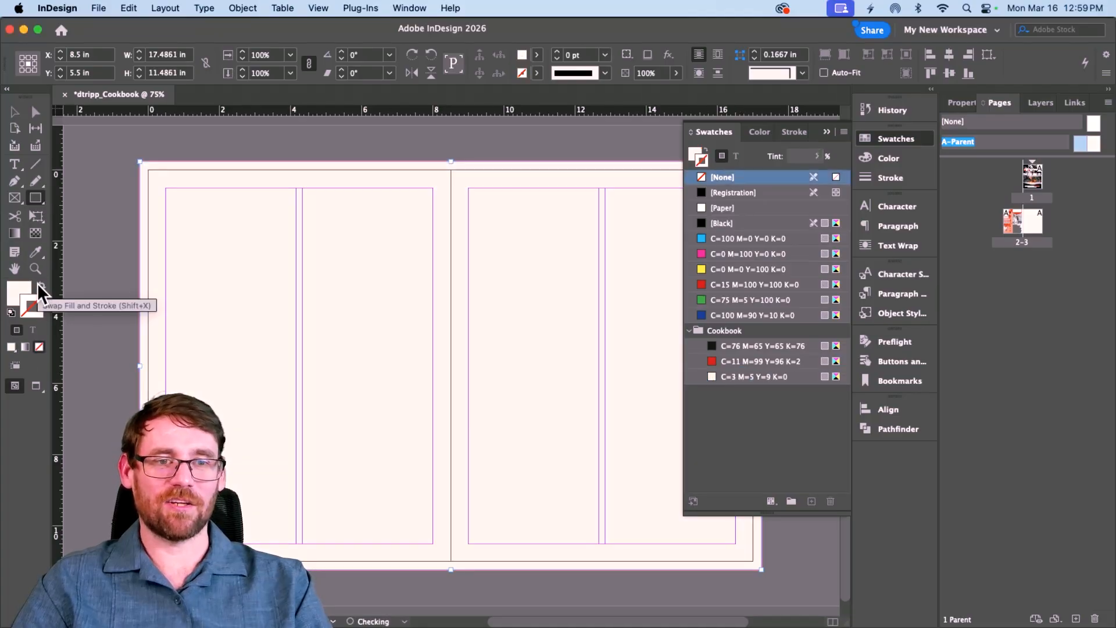
left_click(15, 112)
left_click(110, 201)
key("d")
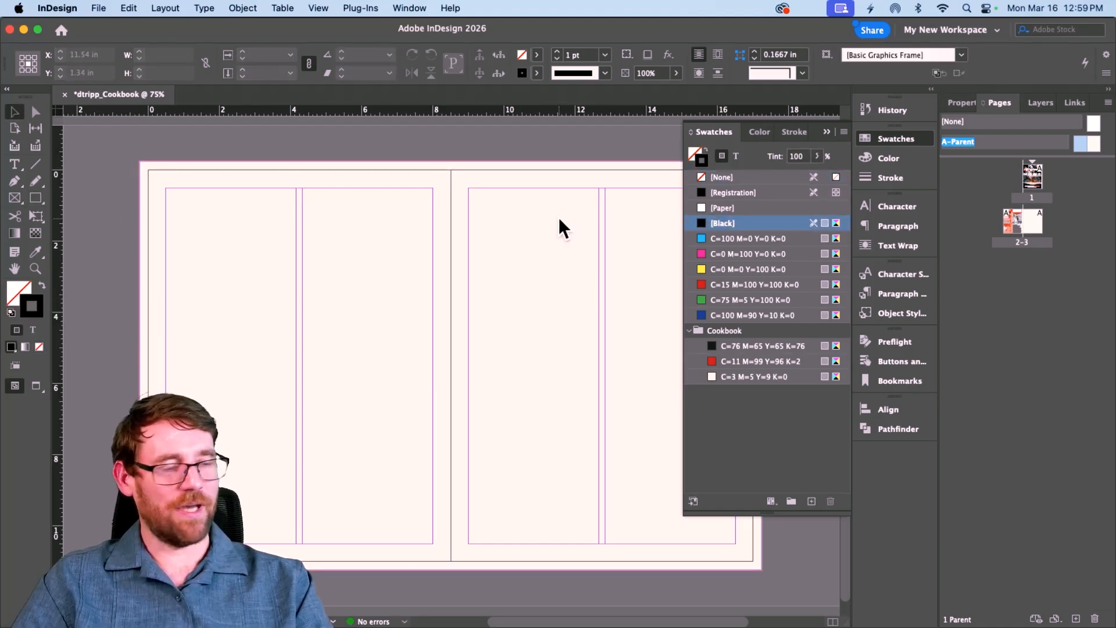
Return to the page 2–3 spread and bring the empty page 3 into view.
double_click(1011, 226)
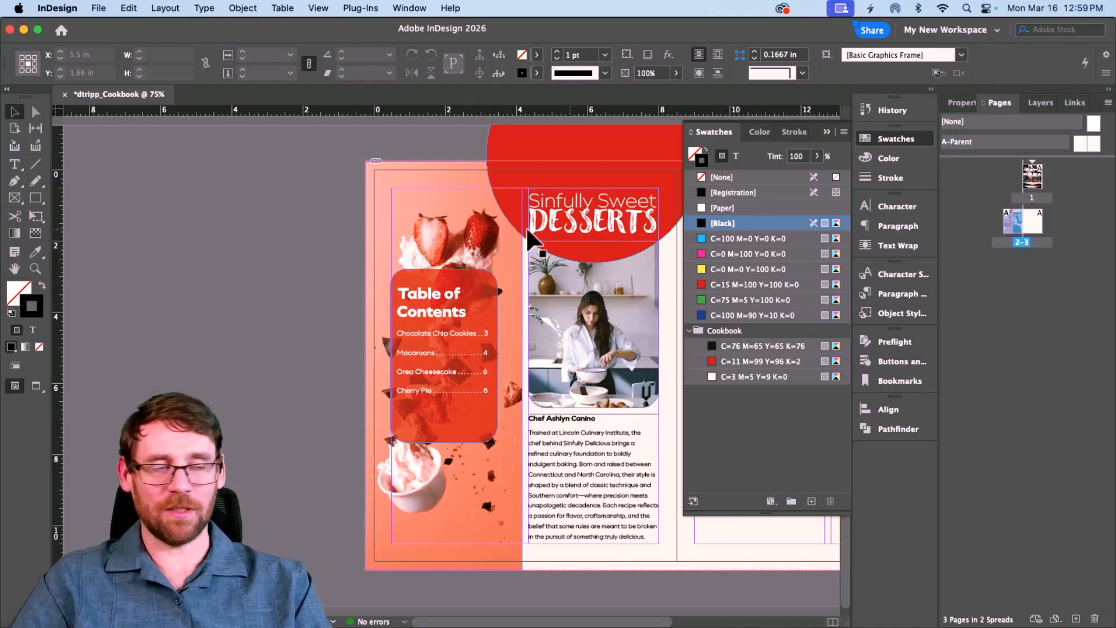
scroll(496, 392, "right", 5)
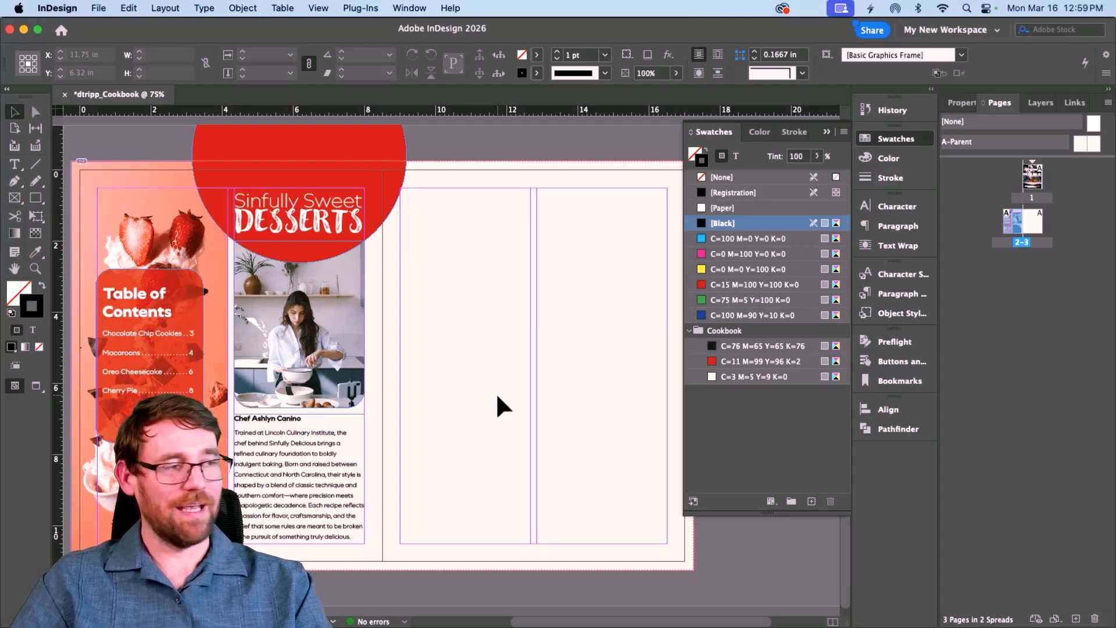
scroll(512, 385, "down", 1)
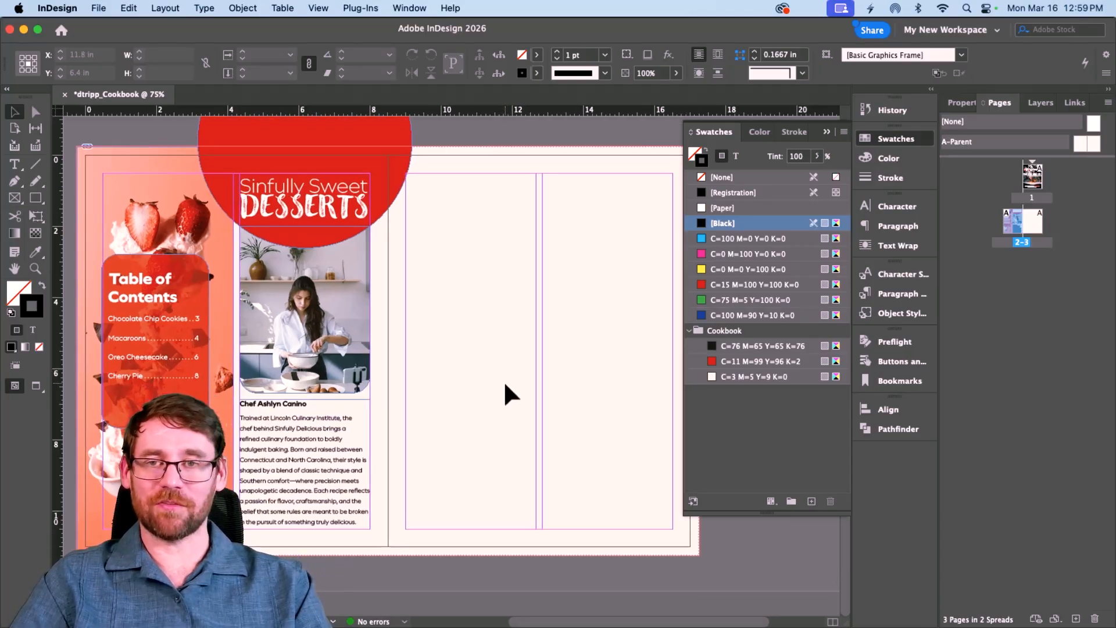